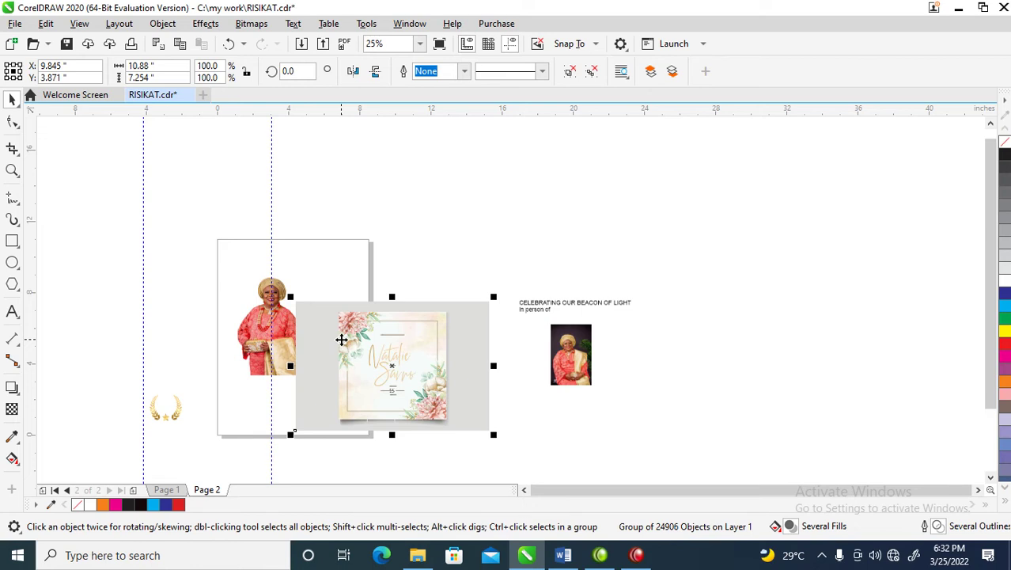
- Drag the floral save-the-date card group up and to the right, off the page
{"action": "left_click", "coordinate": [445, 214]}
{"action": "left_click", "coordinate": [392, 359]}
{"action": "left_click_drag", "start_coordinate": [419, 353], "coordinate": [460, 228]}
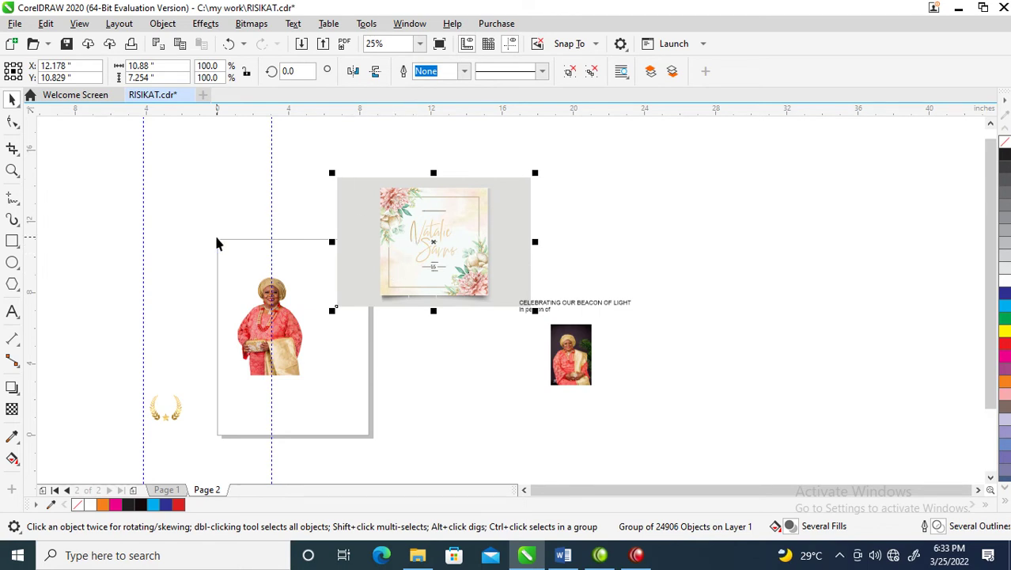
- Move the floral card down and scale it to 66.5%, then zoom in on it
{"action": "left_click_drag", "start_coordinate": [460, 247], "coordinate": [464, 390]}
{"action": "key", "text": "Escape"}
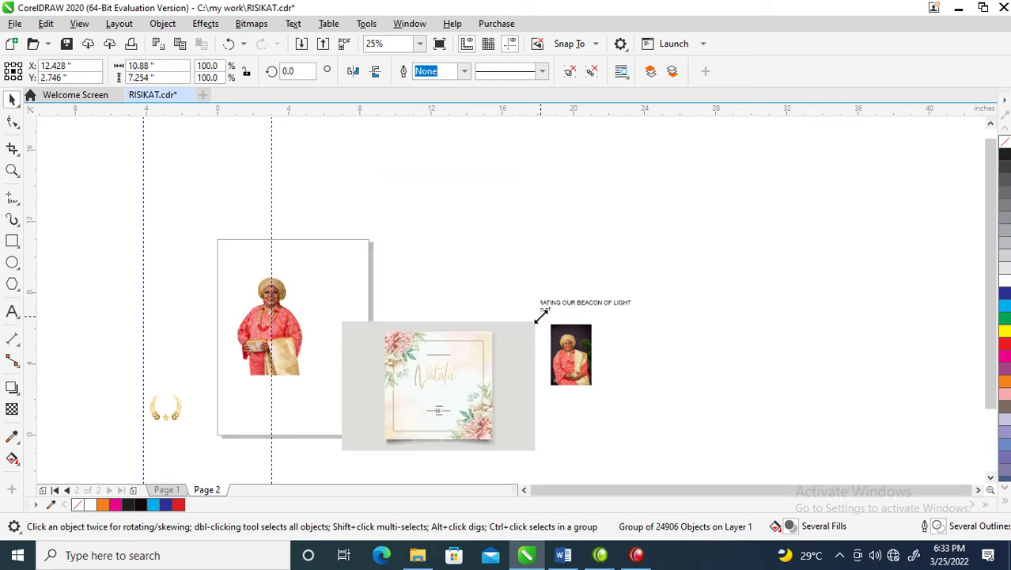
{"action": "left_click_drag", "start_coordinate": [540, 316], "coordinate": [479, 359]}
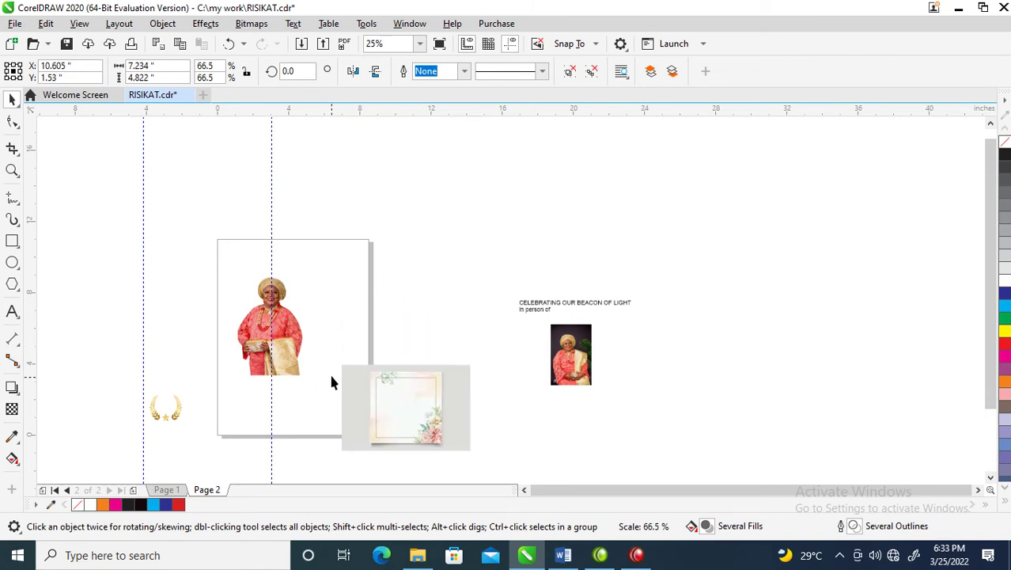
{"action": "key", "text": "z"}
{"action": "left_click_drag", "start_coordinate": [314, 328], "coordinate": [490, 459]}
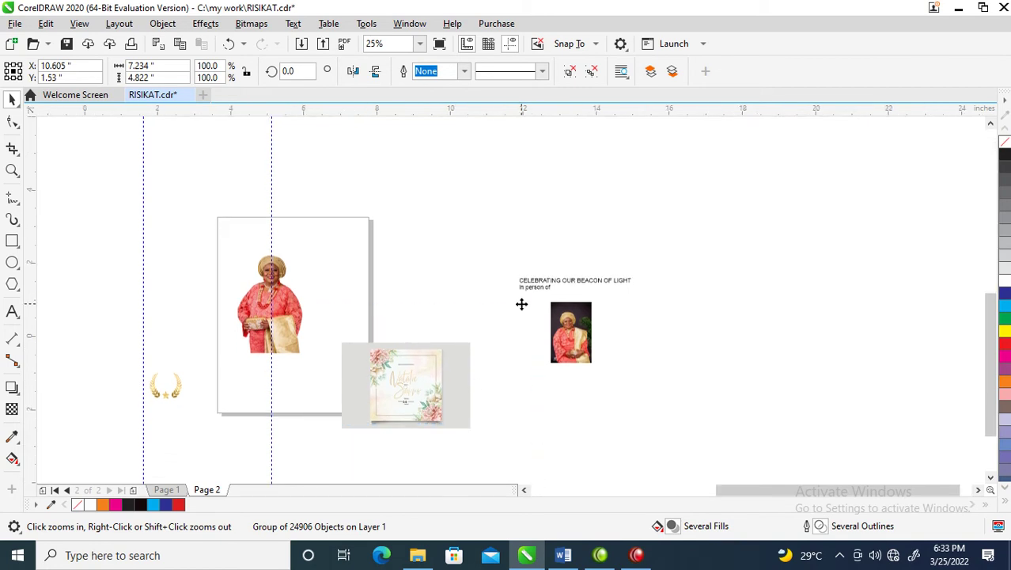
{"action": "left_click", "coordinate": [569, 71]}
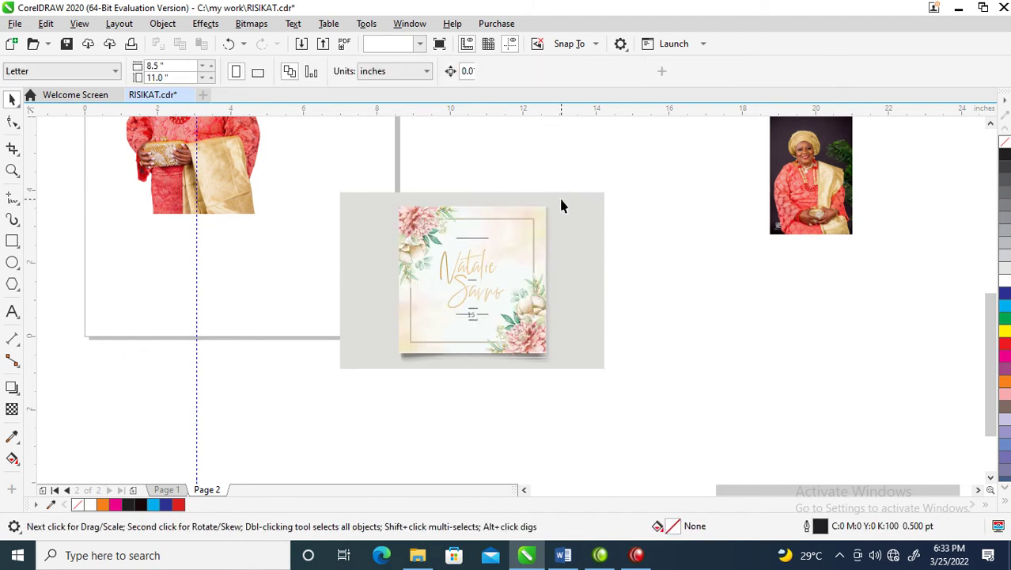
- Find the stray bitmap slivers at the card's edges and delete the thin strip below it
{"action": "left_click", "coordinate": [554, 239]}
{"action": "left_click", "coordinate": [551, 237]}
{"action": "left_click", "coordinate": [547, 255]}
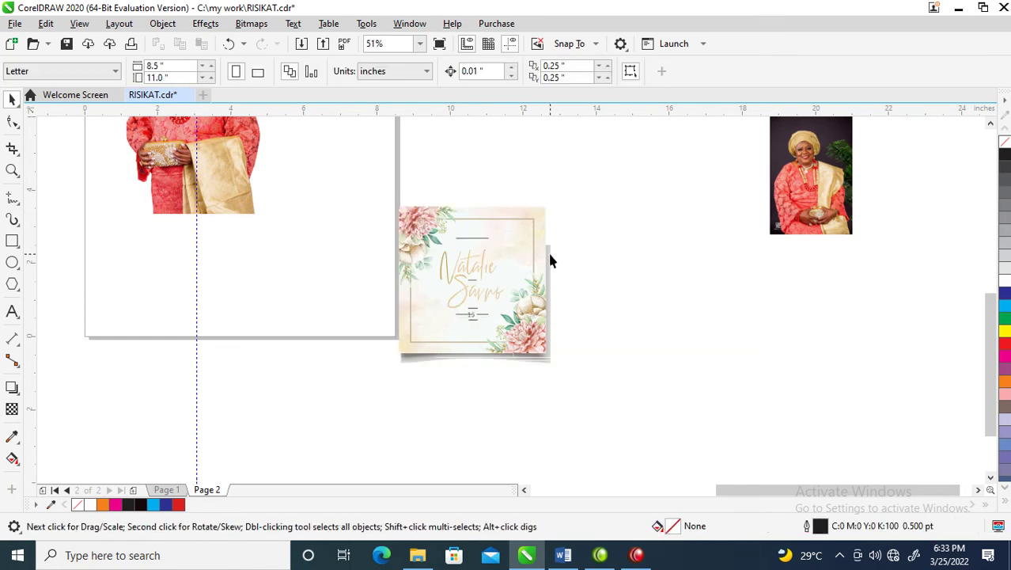
{"action": "left_click", "coordinate": [554, 283]}
{"action": "left_click", "coordinate": [553, 295]}
{"action": "left_click", "coordinate": [550, 296]}
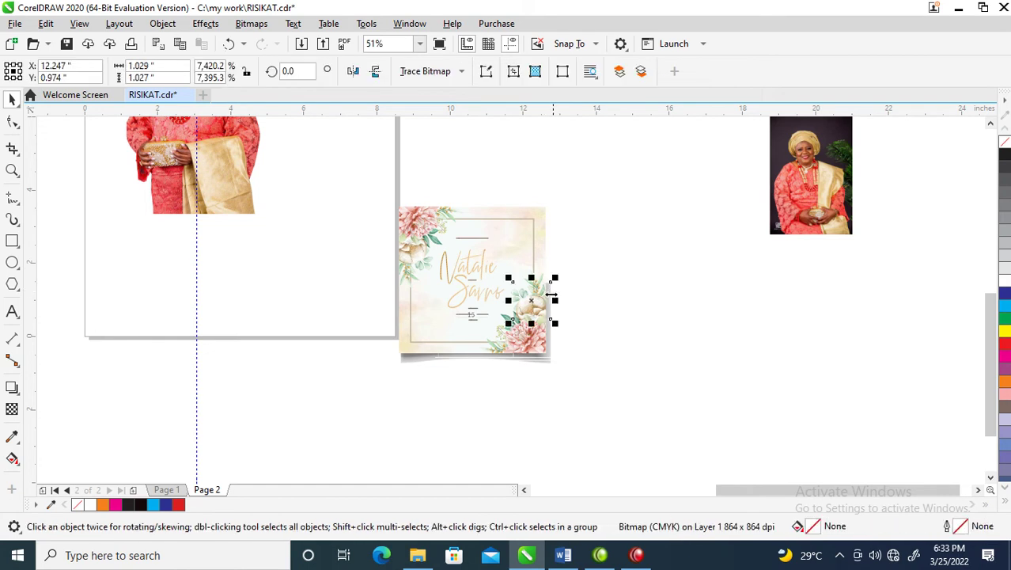
{"action": "left_click", "coordinate": [551, 338]}
{"action": "left_click", "coordinate": [550, 357]}
{"action": "left_click", "coordinate": [547, 354]}
{"action": "left_click", "coordinate": [546, 354]}
{"action": "left_click", "coordinate": [475, 373]}
{"action": "left_click", "coordinate": [436, 356]}
{"action": "left_click", "coordinate": [402, 363]}
{"action": "left_click", "coordinate": [402, 357]}
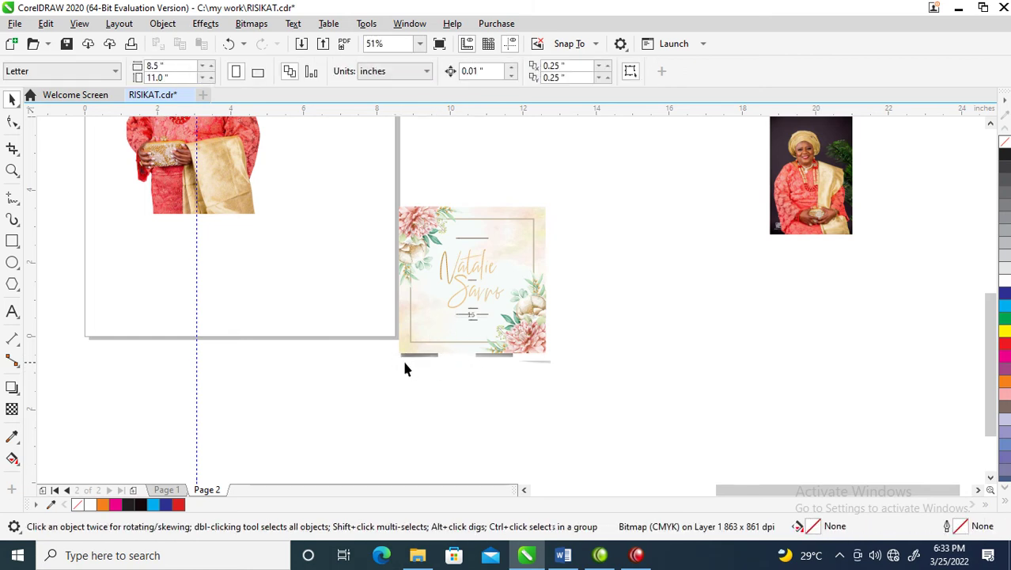
{"action": "left_click", "coordinate": [399, 357]}
{"action": "left_click", "coordinate": [408, 356]}
{"action": "left_click", "coordinate": [450, 376]}
{"action": "left_click", "coordinate": [479, 355]}
{"action": "left_click", "coordinate": [510, 364]}
{"action": "left_click_drag", "start_coordinate": [490, 380], "coordinate": [587, 356]}
{"action": "key", "text": "Delete"}
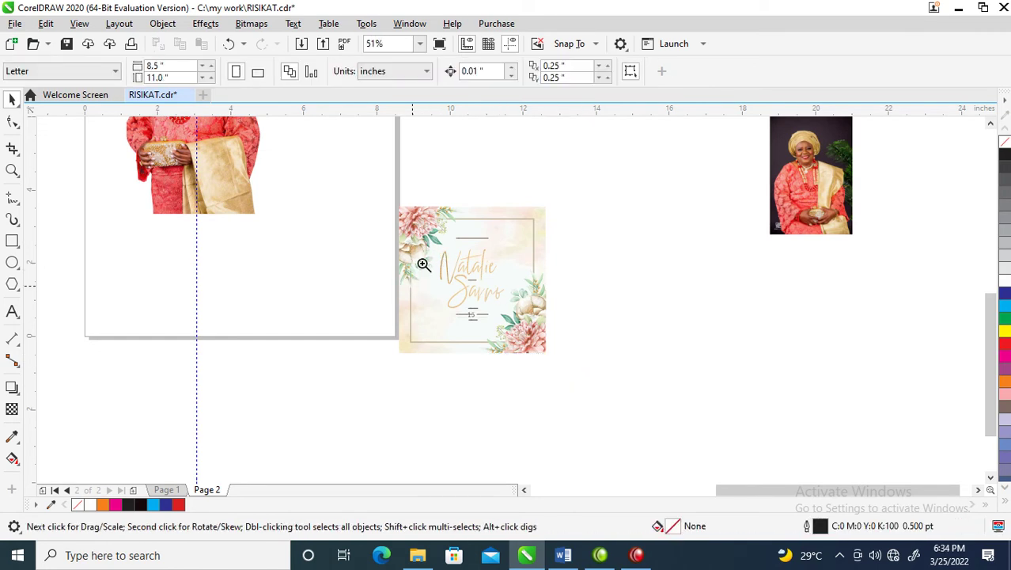
- Delete the large script first name and the SAVE THE DATE heading from the card
{"action": "key", "text": "z"}
{"action": "left_click_drag", "start_coordinate": [376, 198], "coordinate": [576, 364]}
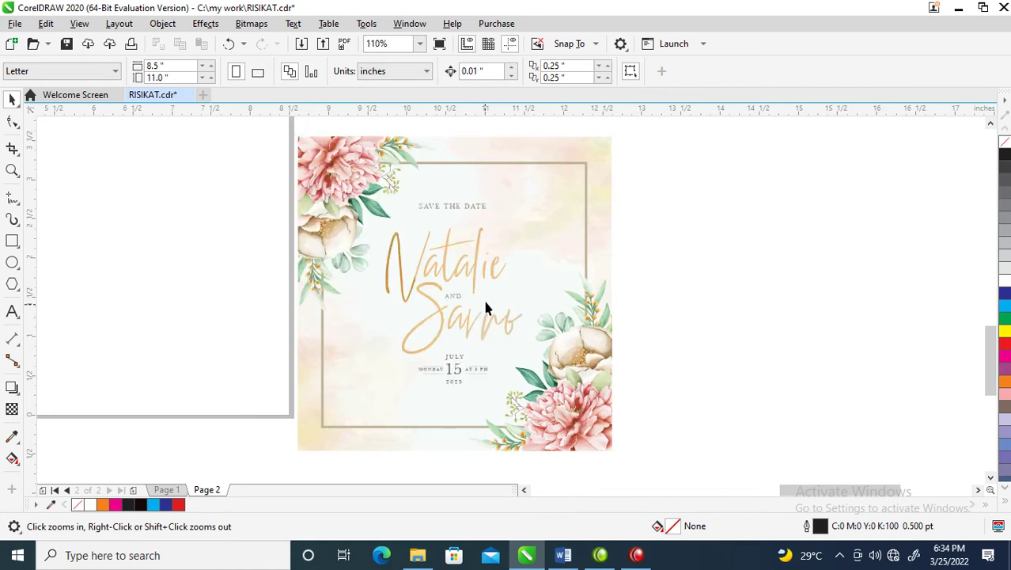
{"action": "left_click", "coordinate": [478, 265]}
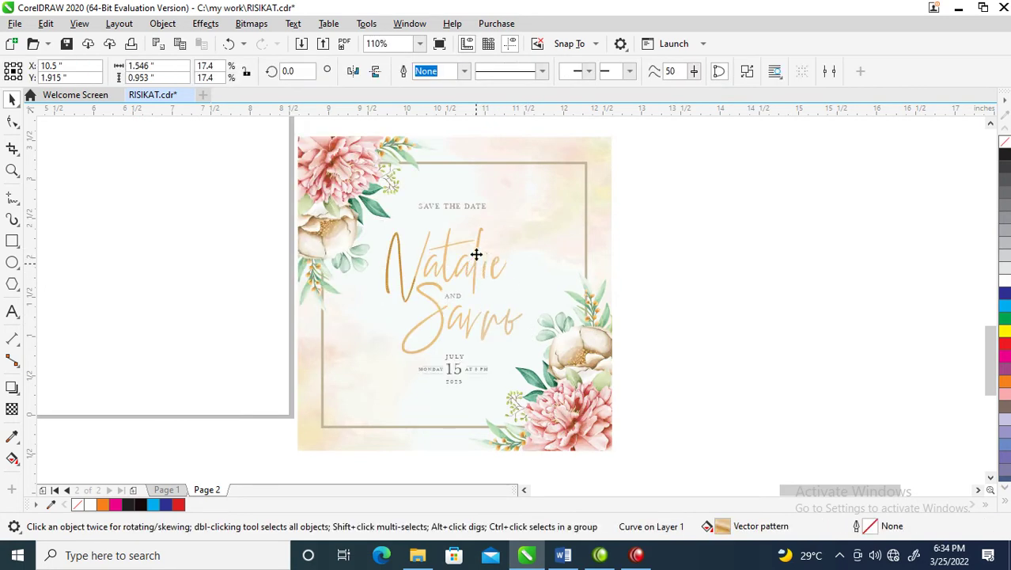
{"action": "key", "text": "Delete"}
{"action": "left_click", "coordinate": [470, 203]}
{"action": "key", "text": "Delete"}
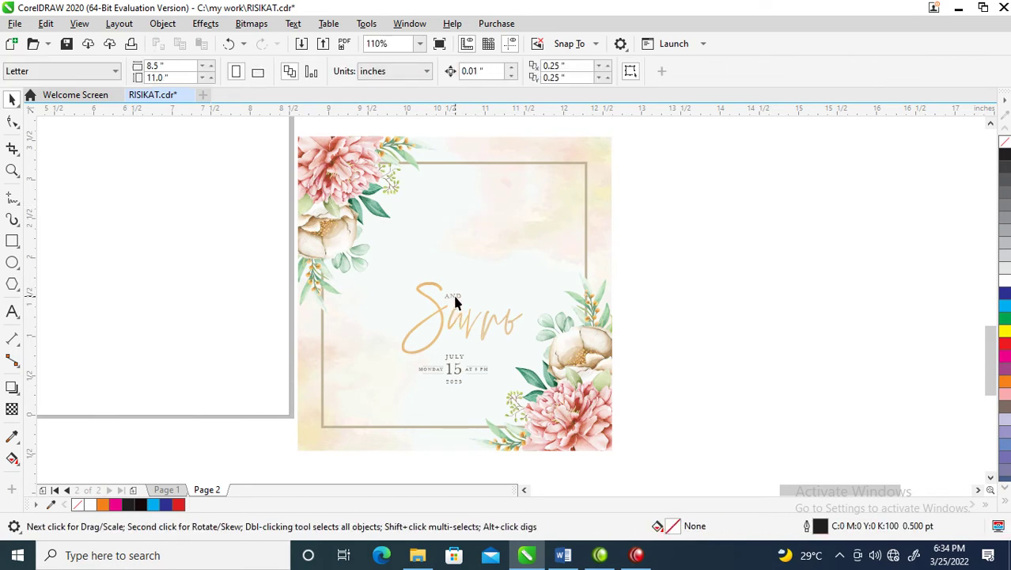
- Delete the word AND, the second script name and the date text group
{"action": "left_click", "coordinate": [452, 294]}
{"action": "key", "text": "Delete"}
{"action": "left_click", "coordinate": [454, 319]}
{"action": "key", "text": "Delete"}
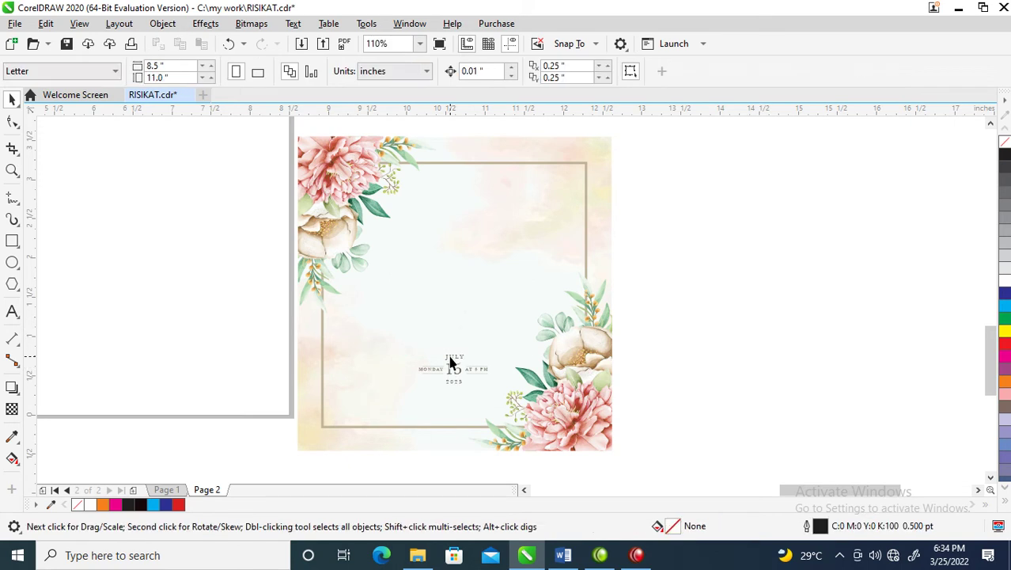
{"action": "left_click", "coordinate": [436, 369]}
{"action": "left_click", "coordinate": [401, 342]}
{"action": "left_click", "coordinate": [497, 387]}
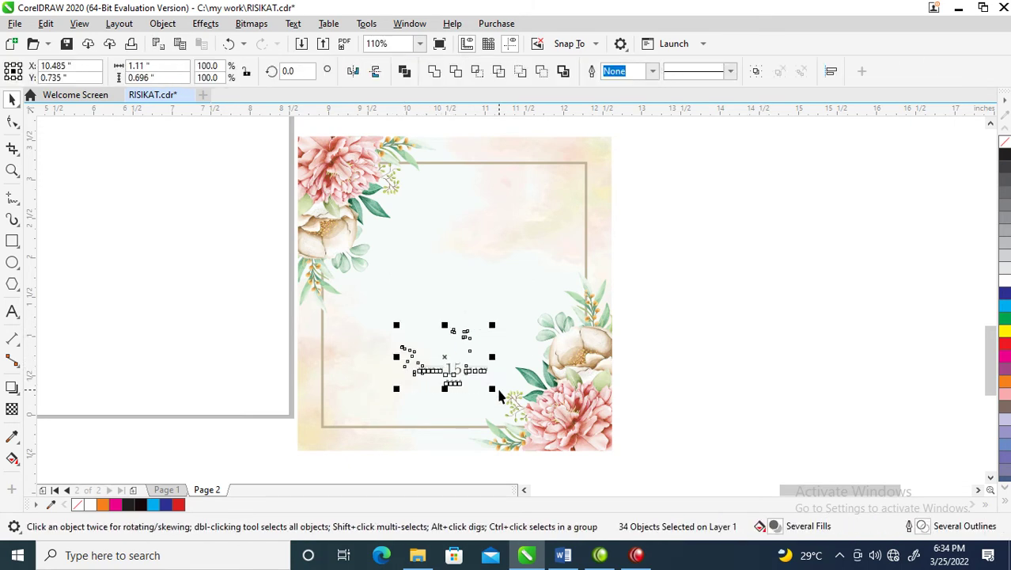
{"action": "key", "text": "Delete"}
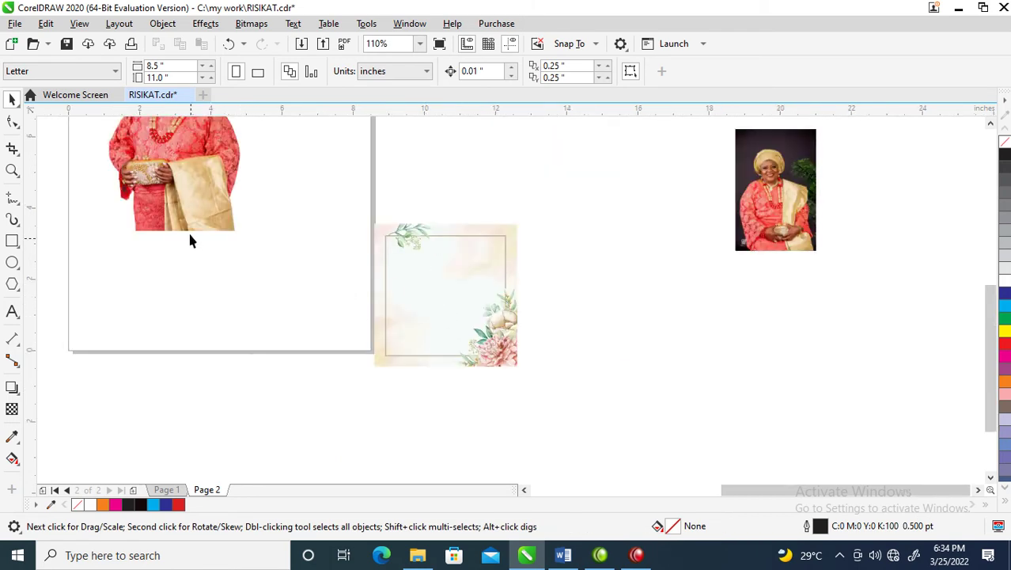
- Drag a copy of the woman's cut-out photo over the floral frame
{"action": "left_click_drag", "start_coordinate": [186, 159], "coordinate": [262, 315]}
{"action": "left_click_drag", "start_coordinate": [250, 270], "coordinate": [460, 316]}
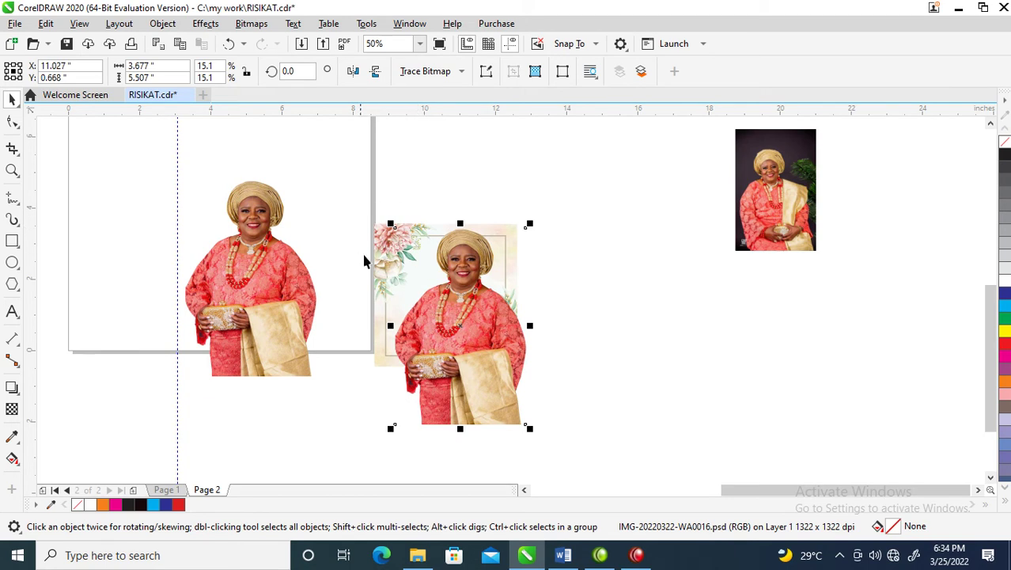
{"action": "key", "text": "z"}
{"action": "left_click_drag", "start_coordinate": [318, 197], "coordinate": [598, 436]}
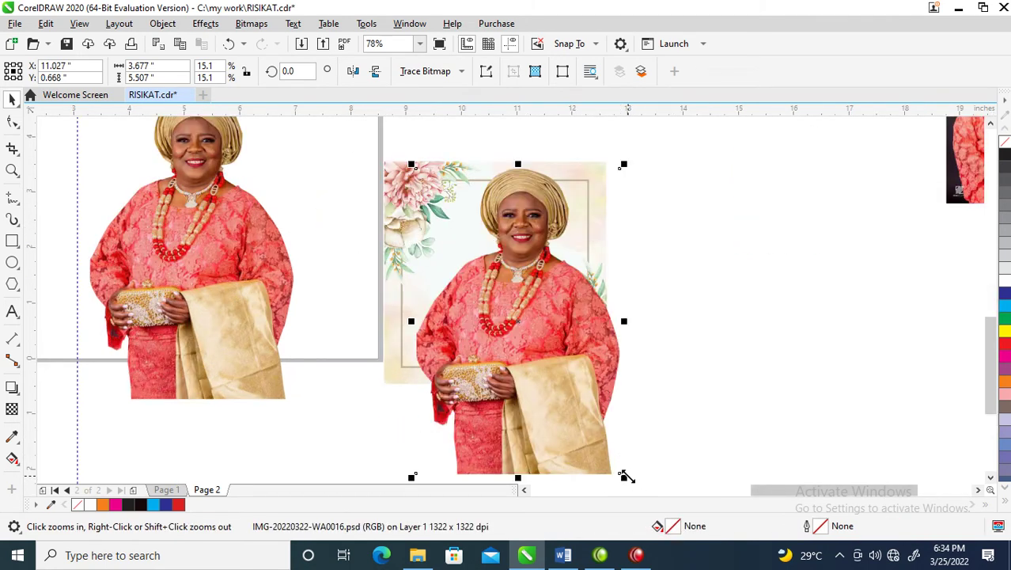
- Scale the photo copy to 72.2%, move it right of the frame, and select the frame artwork
{"action": "left_click_drag", "start_coordinate": [625, 476], "coordinate": [591, 389]}
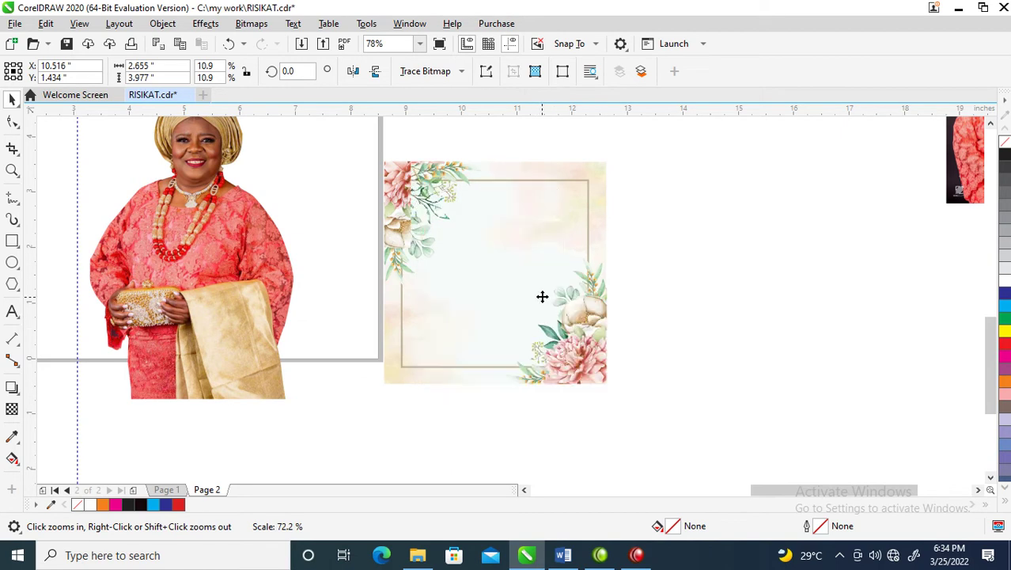
{"action": "left_click_drag", "start_coordinate": [504, 267], "coordinate": [508, 262]}
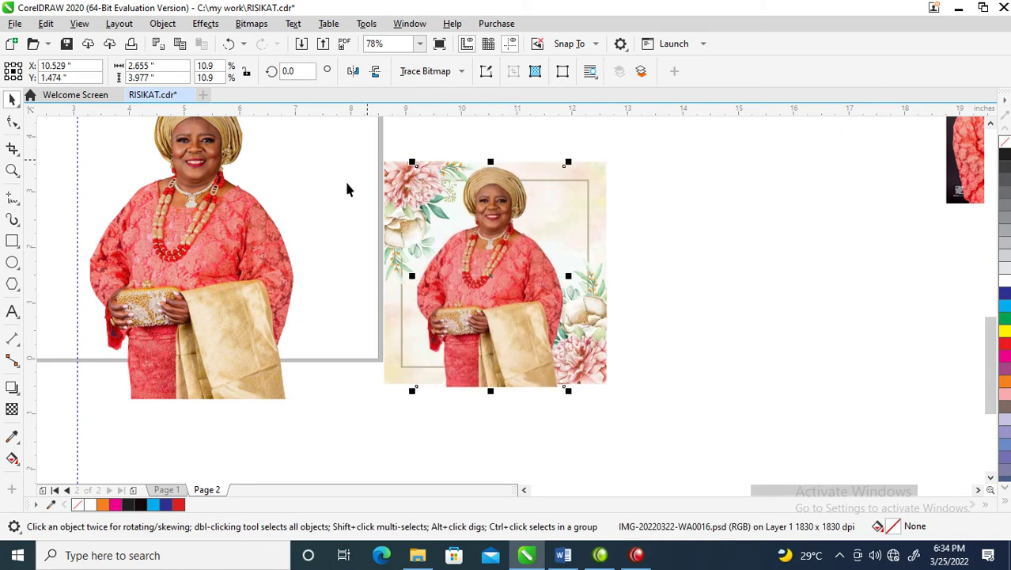
{"action": "left_click_drag", "start_coordinate": [500, 265], "coordinate": [798, 284]}
{"action": "left_click_drag", "start_coordinate": [347, 135], "coordinate": [591, 366]}
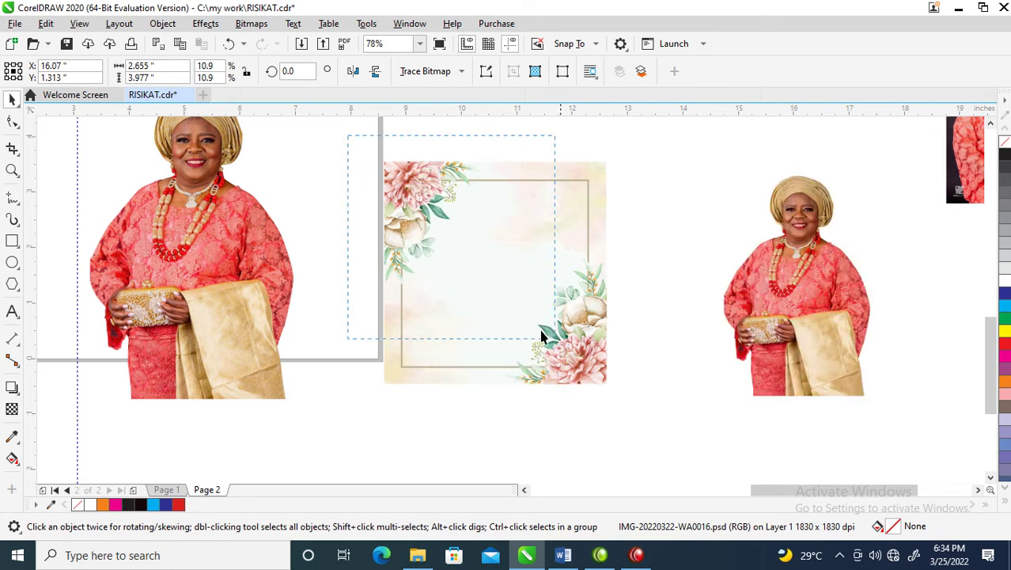
{"action": "left_click_drag", "start_coordinate": [647, 407], "coordinate": [592, 380]}
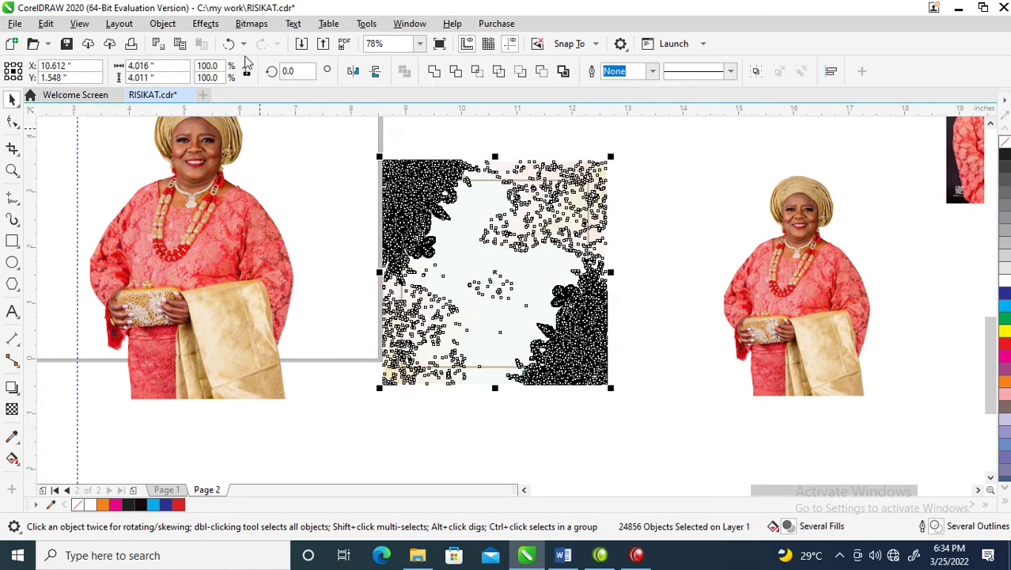
- Convert the selected floral frame artwork to a 300 dpi CMYK bitmap
{"action": "left_click", "coordinate": [251, 23]}
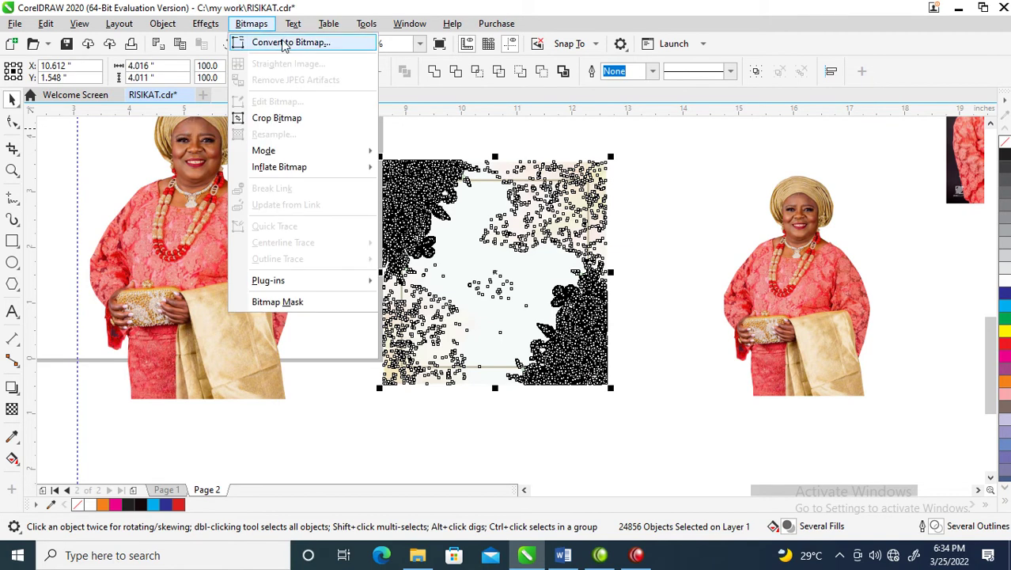
{"action": "left_click", "coordinate": [312, 42]}
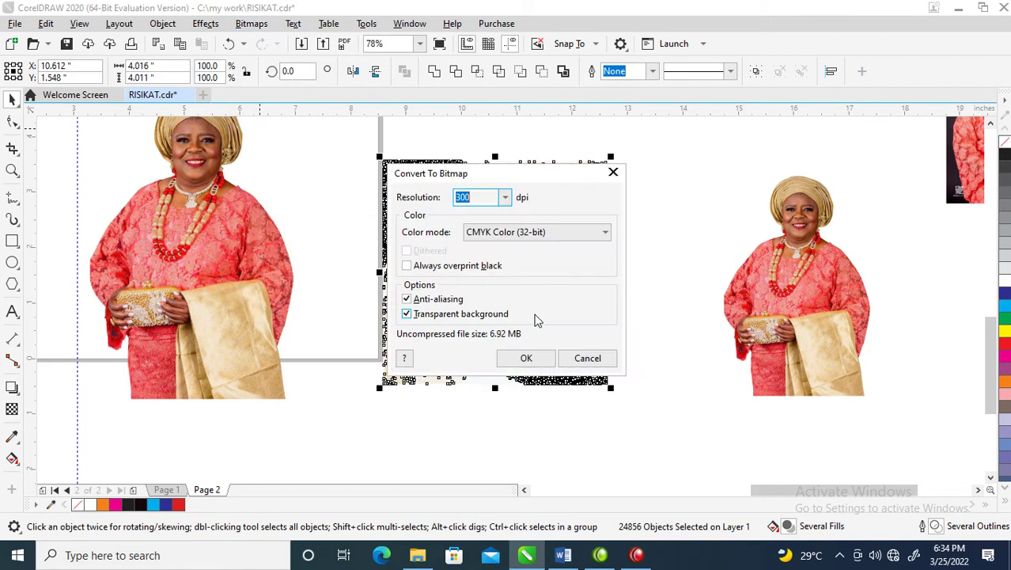
{"action": "left_click", "coordinate": [526, 359]}
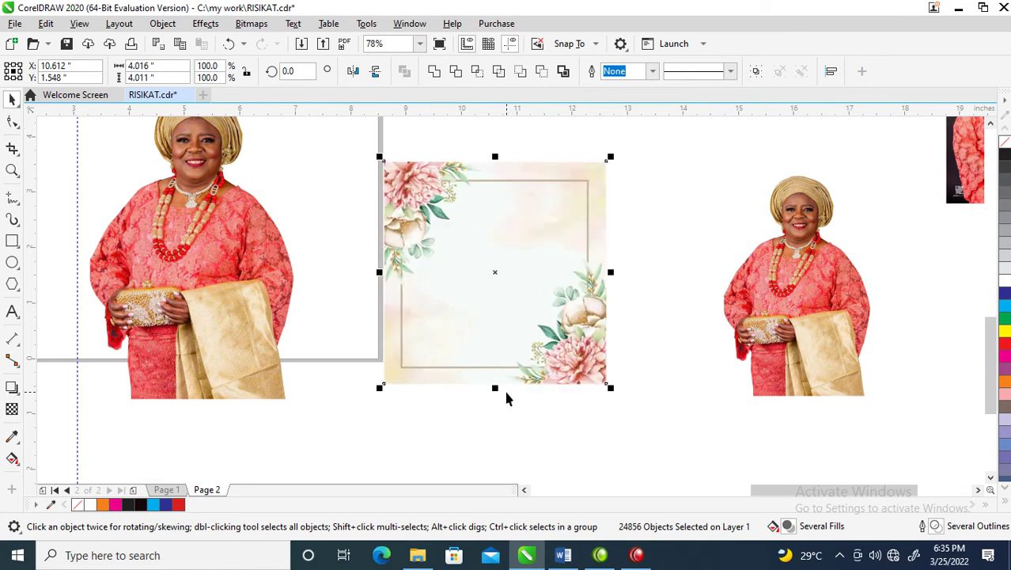
- Place the small photo inside the frame bitmap and move the large photo to its right
{"action": "left_click_drag", "start_coordinate": [595, 372], "coordinate": [536, 342]}
{"action": "left_click", "coordinate": [604, 173]}
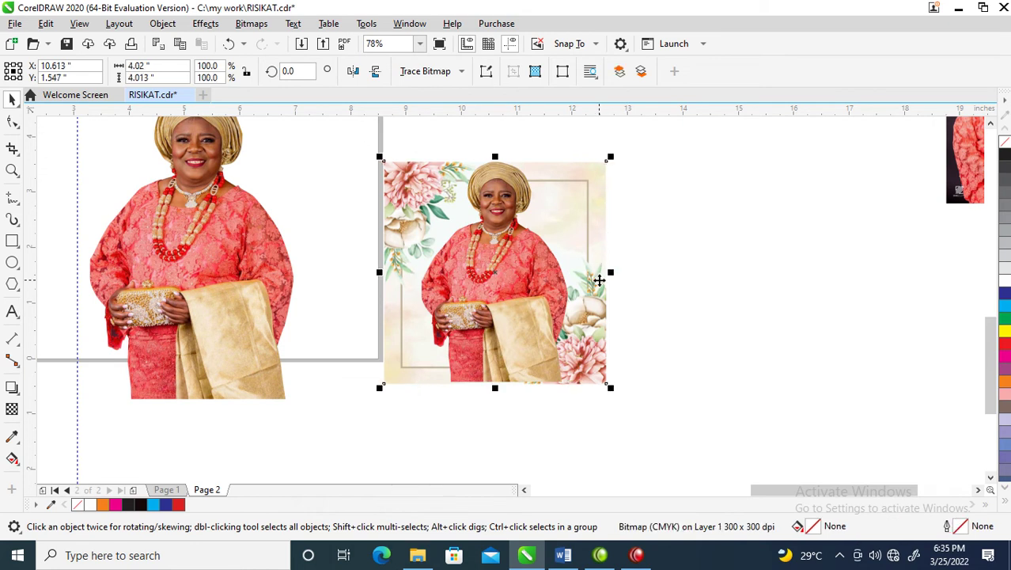
{"action": "left_click", "coordinate": [703, 286]}
{"action": "left_click", "coordinate": [579, 384]}
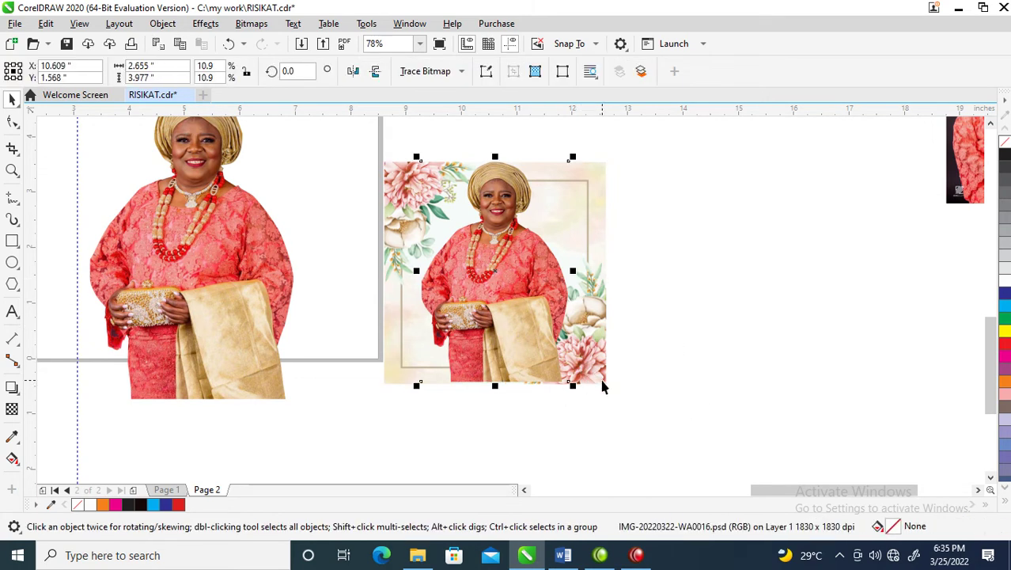
{"action": "left_click", "coordinate": [603, 368]}
{"action": "left_click", "coordinate": [603, 368], "text": "shift"}
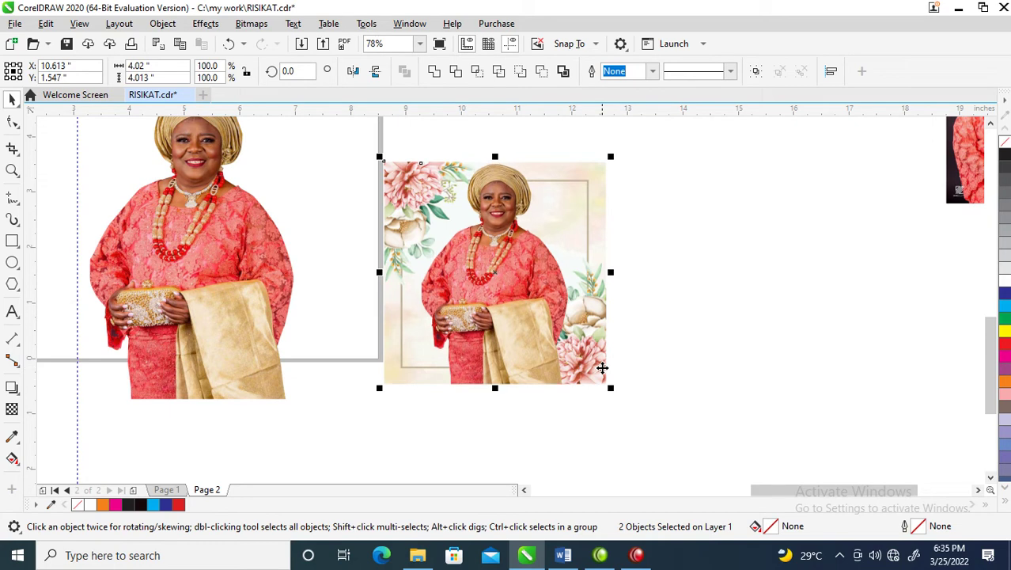
{"action": "left_click", "coordinate": [214, 242]}
{"action": "left_click_drag", "start_coordinate": [214, 242], "coordinate": [810, 315]}
- Set page 2 to A3 size
{"action": "scroll", "coordinate": [560, 282], "scroll_direction": "down", "scroll_amount": 5}
{"action": "key", "text": "z"}
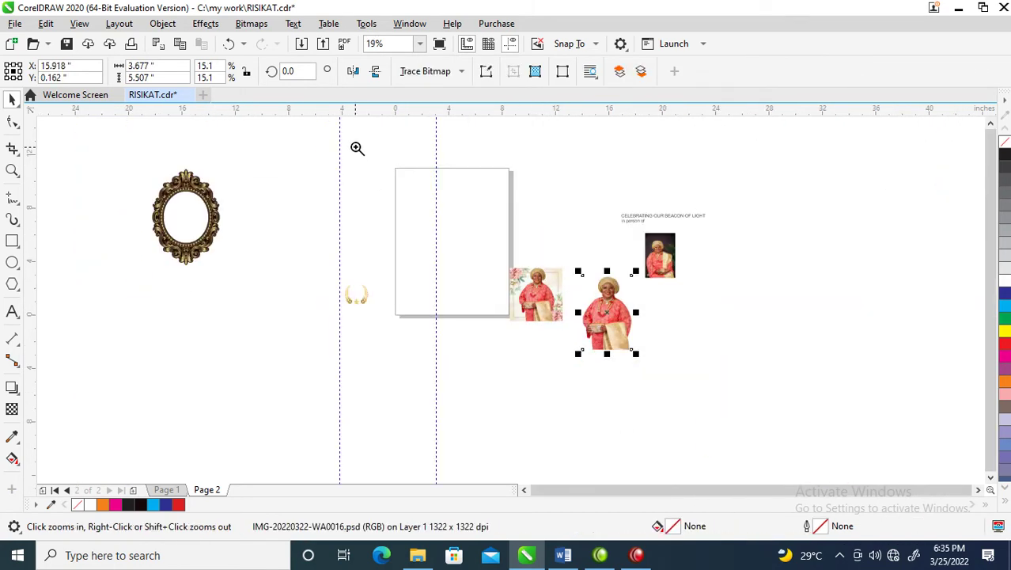
{"action": "left_click_drag", "start_coordinate": [351, 142], "coordinate": [762, 383]}
{"action": "key", "text": "space"}
{"action": "left_click", "coordinate": [205, 268]}
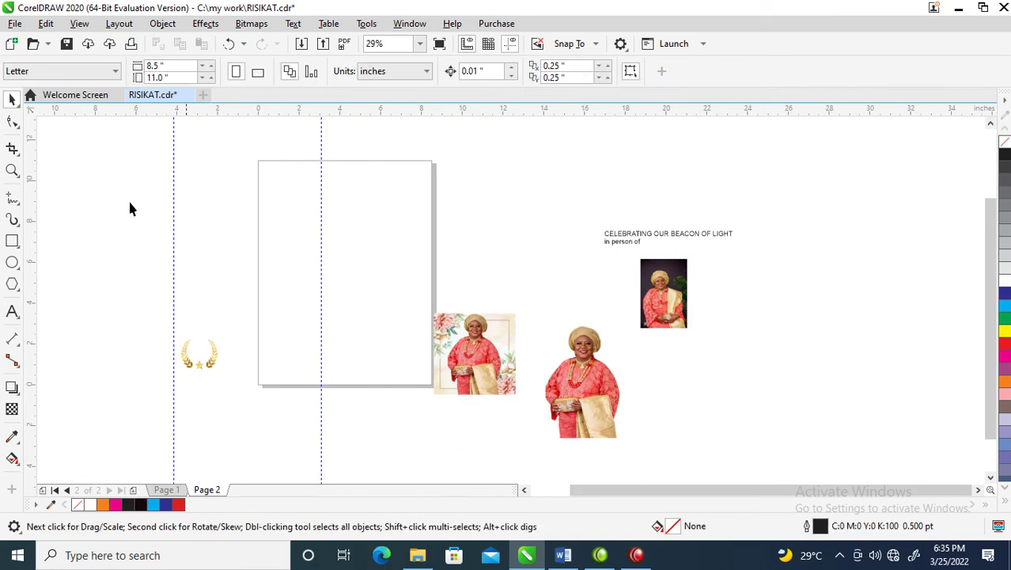
{"action": "left_click", "coordinate": [115, 71]}
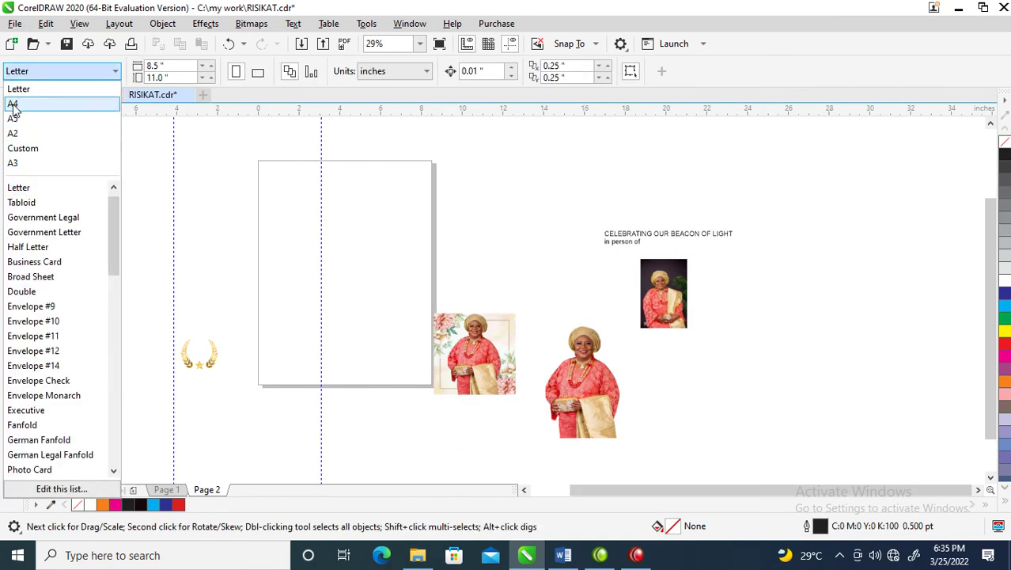
{"action": "left_click", "coordinate": [23, 163]}
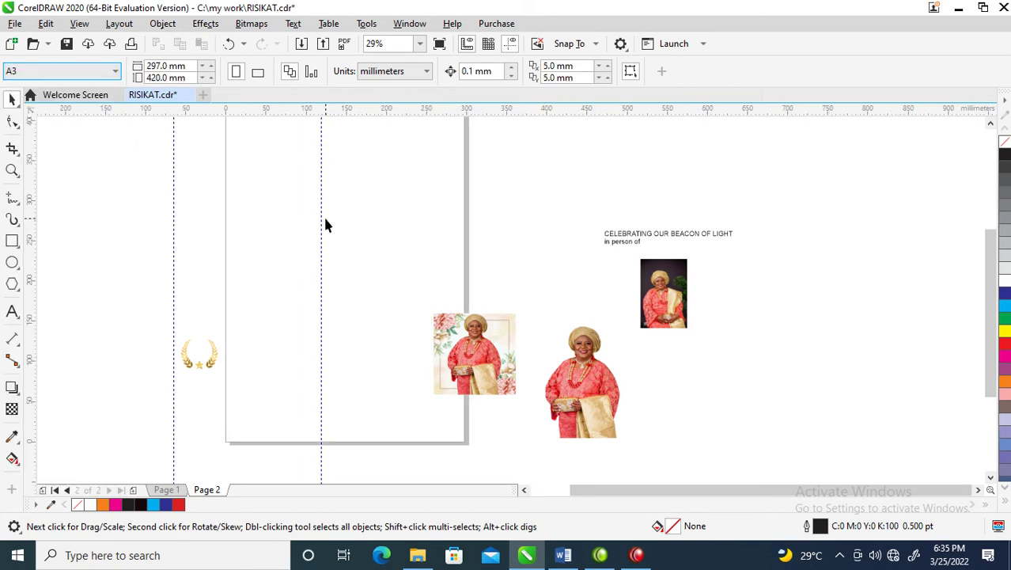
- Create a 297 × 420 mm page-sized rectangle and zoom to fit it
{"action": "double_click", "coordinate": [11, 245]}
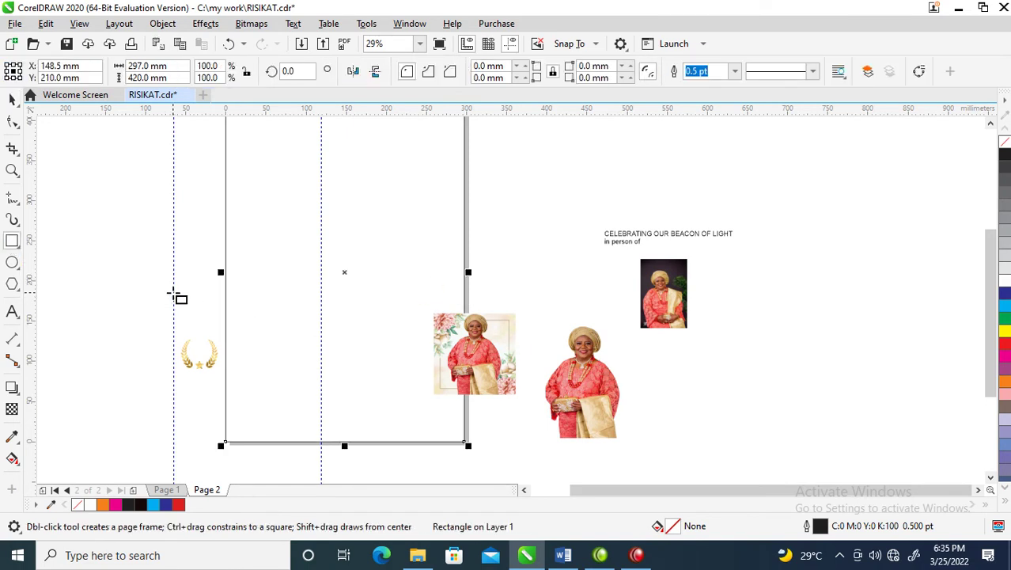
{"action": "key", "text": "space"}
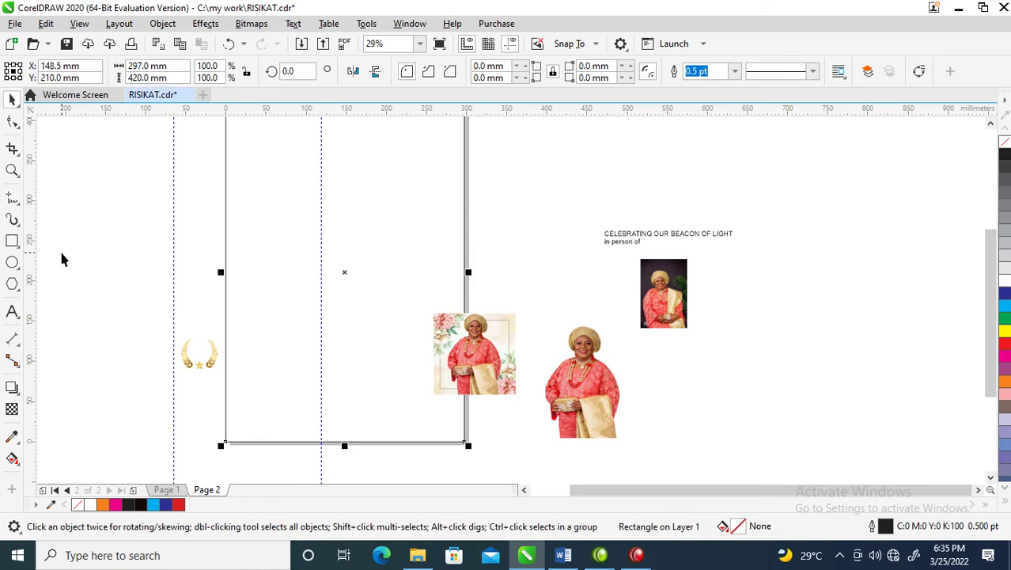
{"action": "key", "text": "shift+F2"}
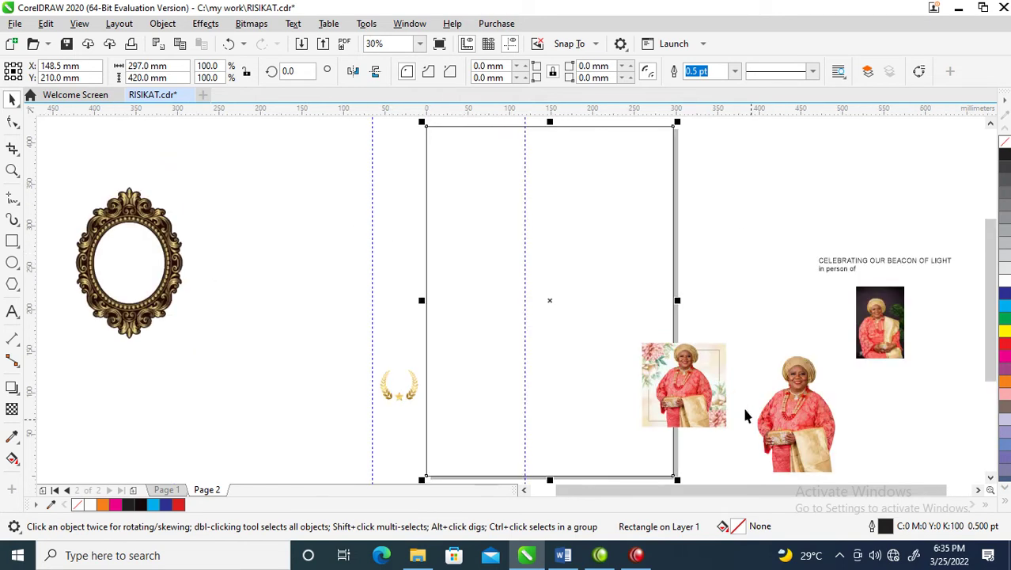
- Move the framed portrait onto the upper half of page 2 at 83.7% scale
{"action": "left_click_drag", "start_coordinate": [745, 297], "coordinate": [617, 451]}
{"action": "left_click_drag", "start_coordinate": [717, 400], "coordinate": [548, 222]}
{"action": "left_click_drag", "start_coordinate": [558, 261], "coordinate": [675, 401]}
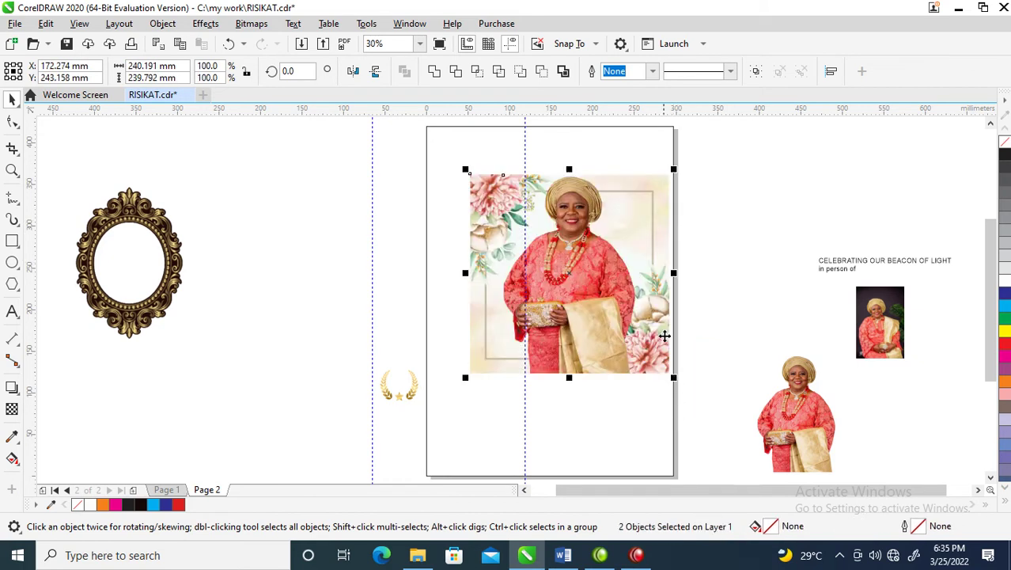
{"action": "left_click_drag", "start_coordinate": [632, 243], "coordinate": [614, 251]}
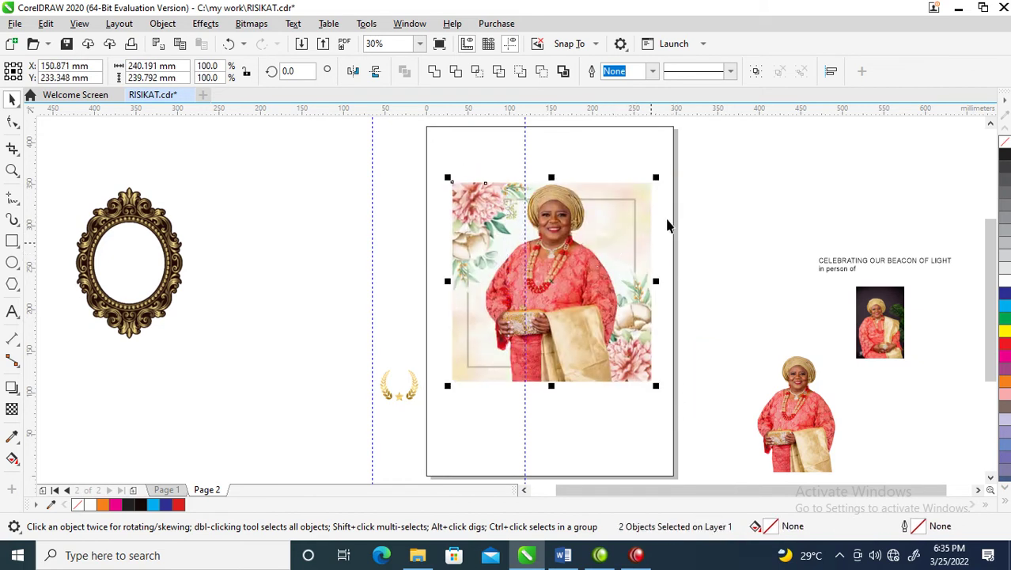
{"action": "left_click_drag", "start_coordinate": [657, 178], "coordinate": [640, 194]}
{"action": "left_click_drag", "start_coordinate": [611, 302], "coordinate": [606, 293]}
- Move the 'CELEBRATING OUR BEACON OF LIGHT' heading to the top of the page above the portrait
{"action": "left_click_drag", "start_coordinate": [876, 264], "coordinate": [532, 161]}
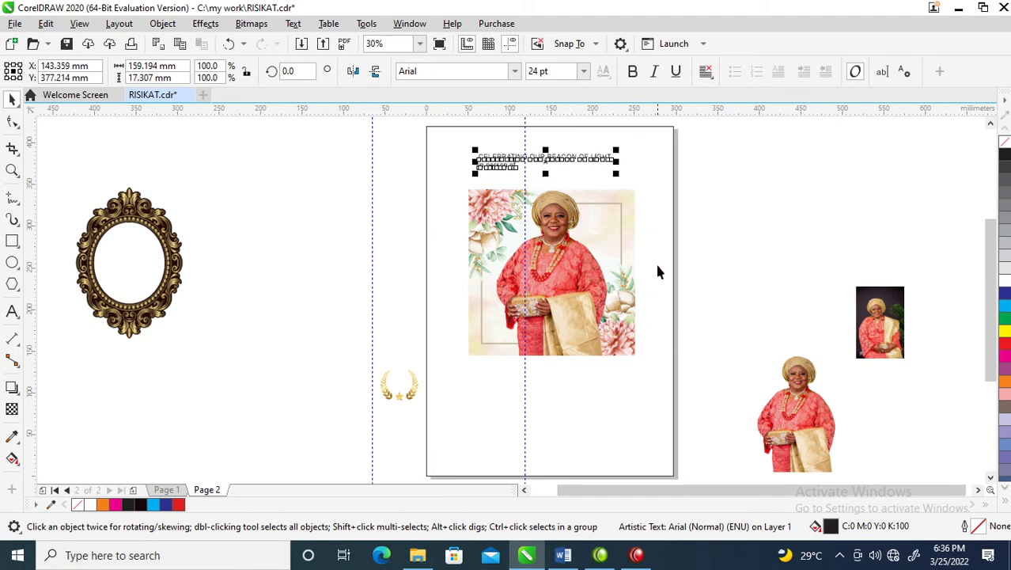
{"action": "left_click", "coordinate": [619, 358]}
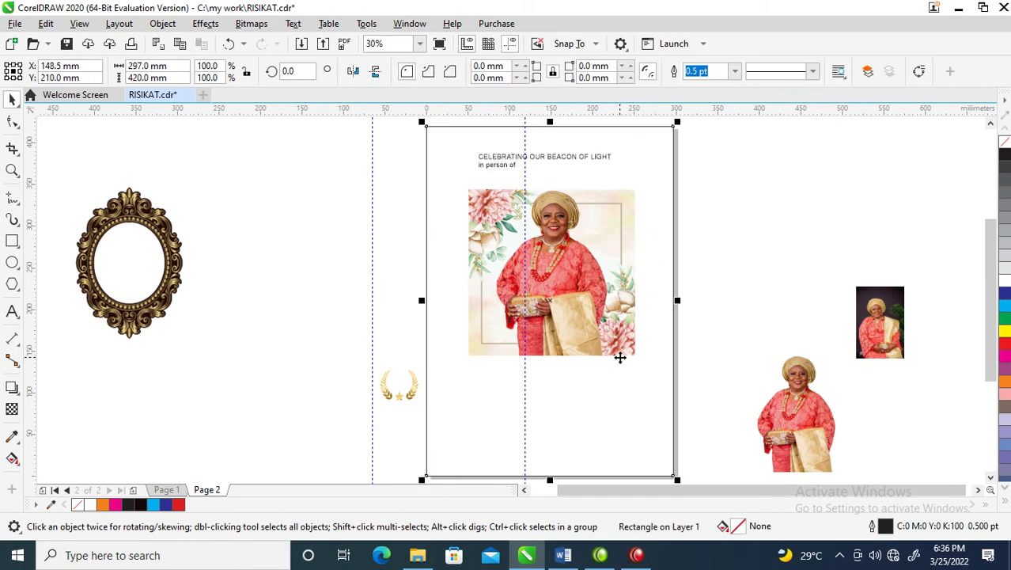
{"action": "left_click", "coordinate": [12, 241]}
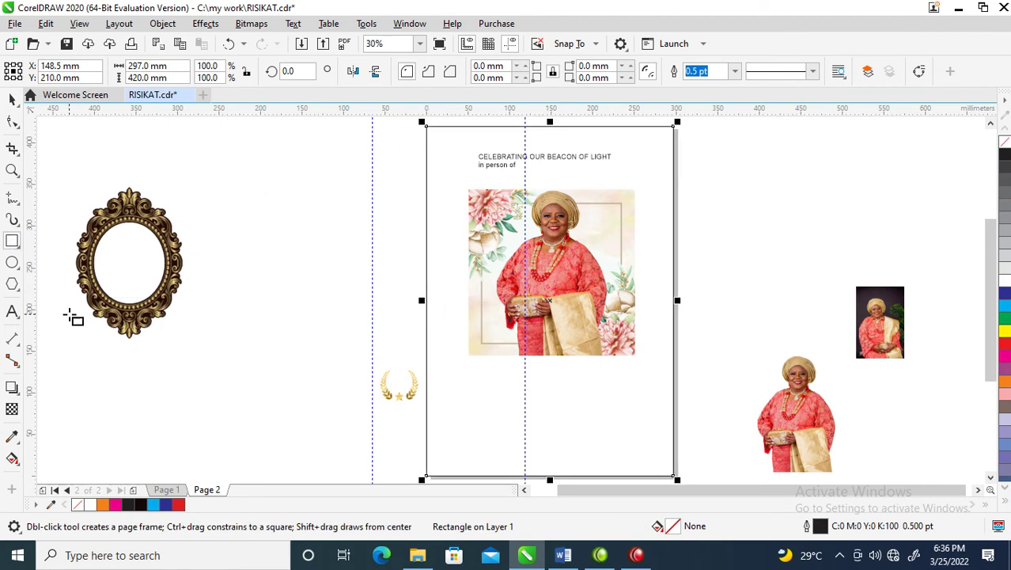
- Fill the page background rectangle with the pale pink sampled from the portrait's backdrop
{"action": "left_click", "coordinate": [11, 435]}
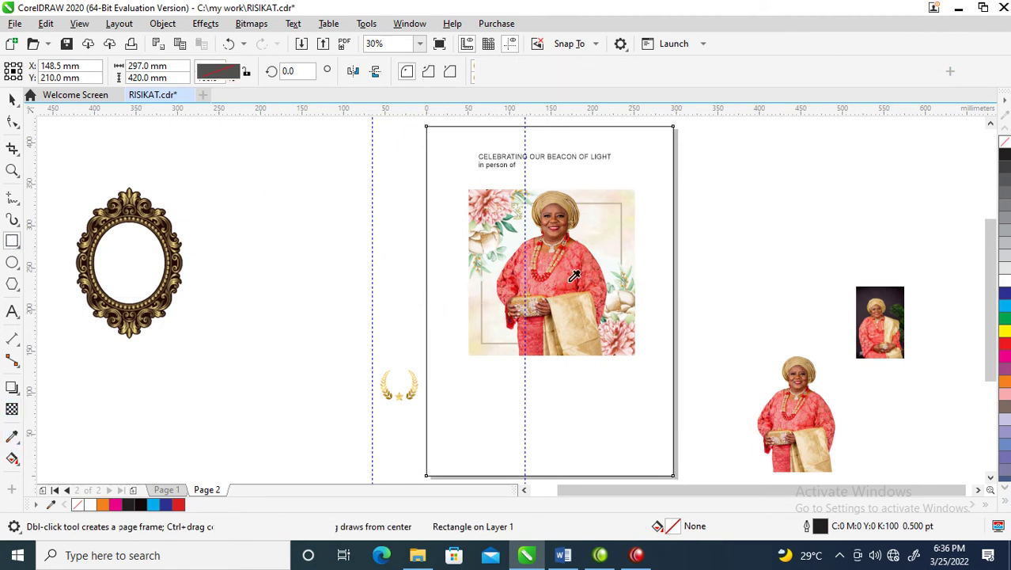
{"action": "left_click", "coordinate": [616, 196]}
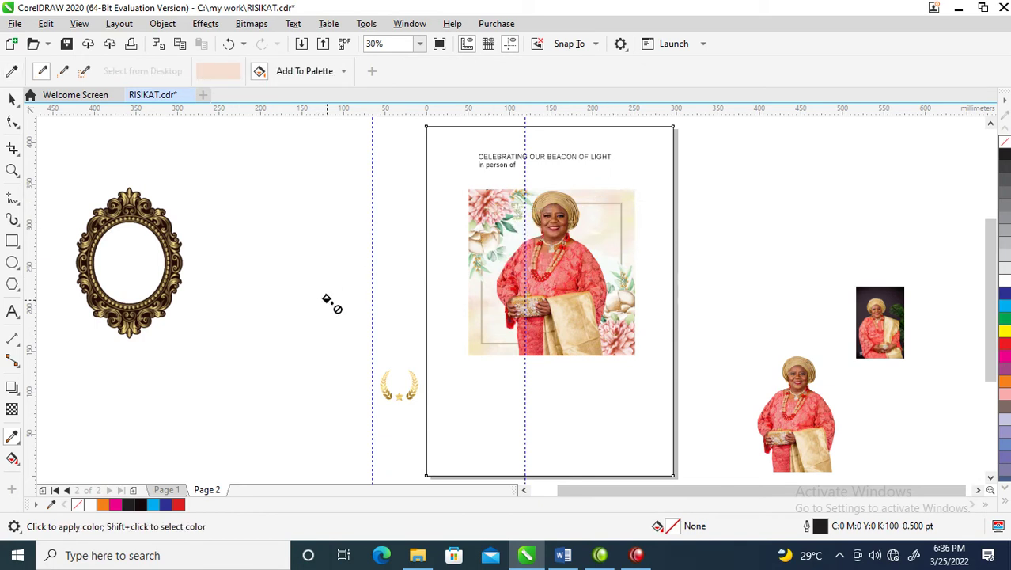
{"action": "left_click", "coordinate": [436, 259]}
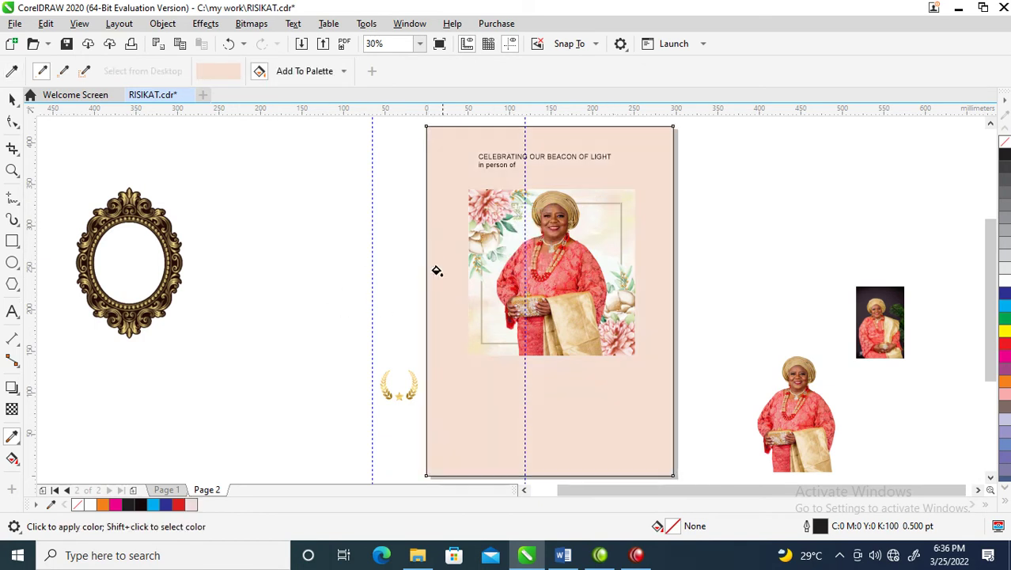
{"action": "key", "text": "space"}
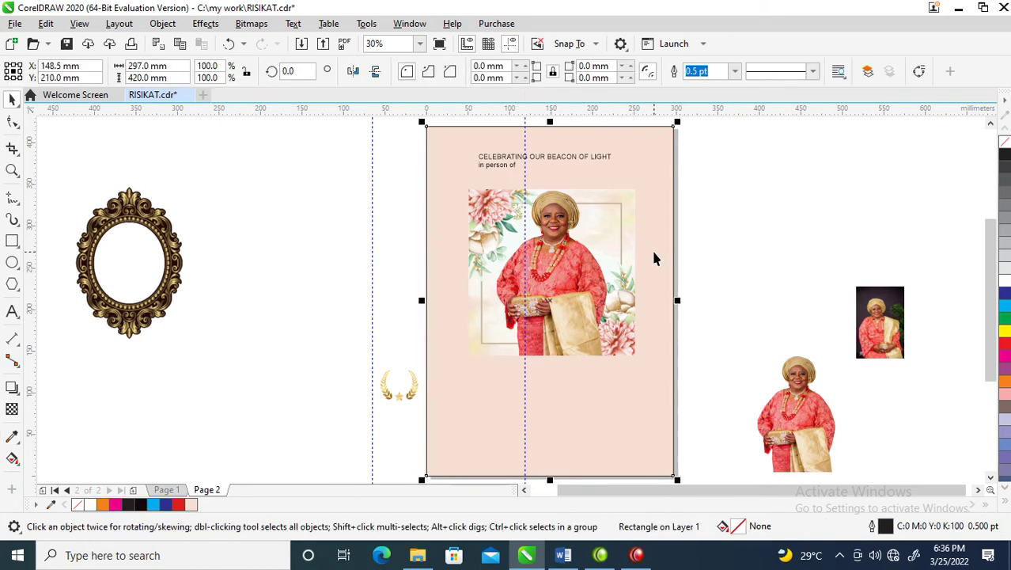
- Center-align the heading, set it in Trajan Pro, and enlarge it slightly at the page centre
{"action": "left_click", "coordinate": [683, 213]}
{"action": "left_click", "coordinate": [575, 156]}
{"action": "left_click", "coordinate": [706, 71]}
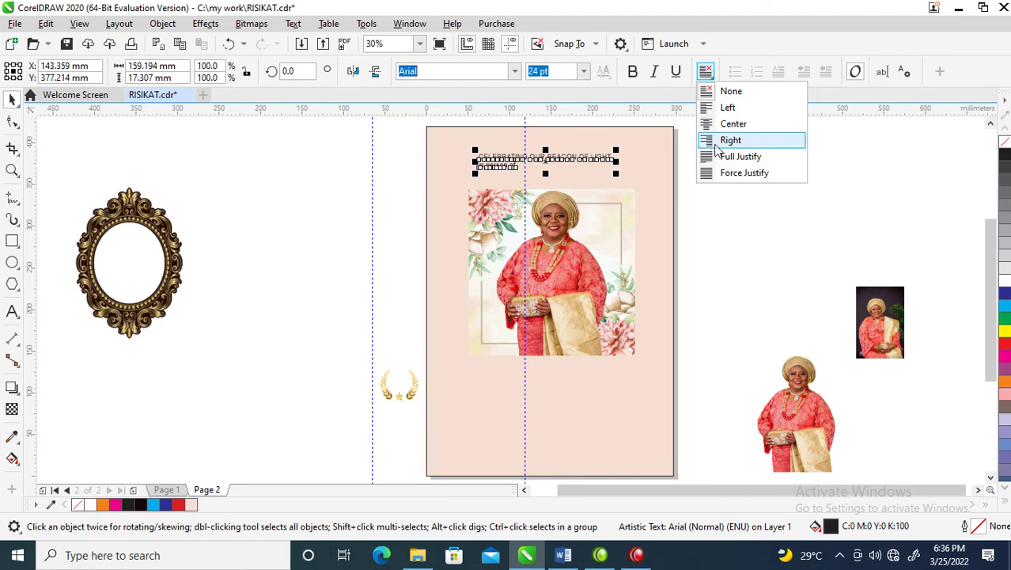
{"action": "left_click", "coordinate": [734, 122]}
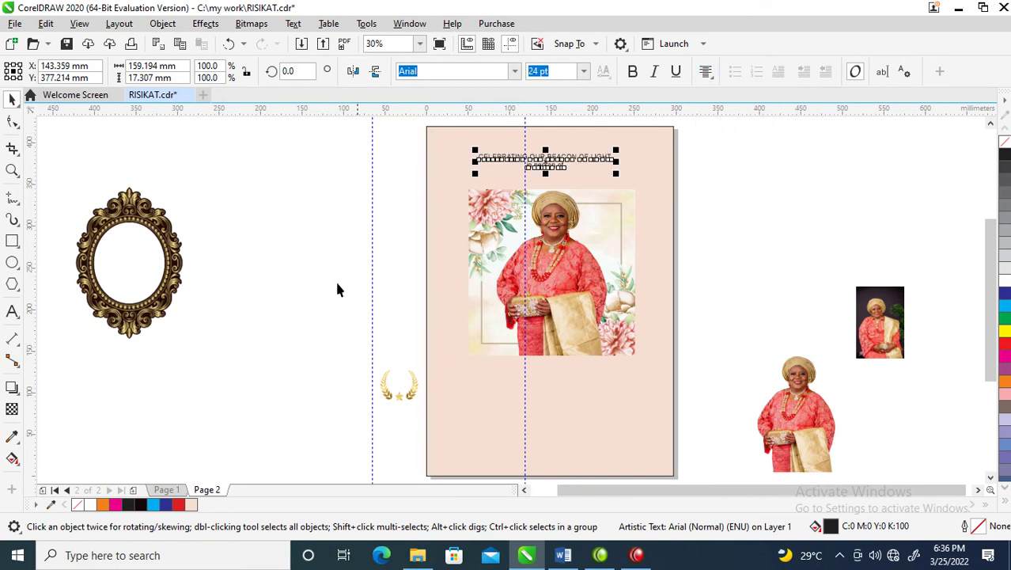
{"action": "left_click", "coordinate": [514, 71]}
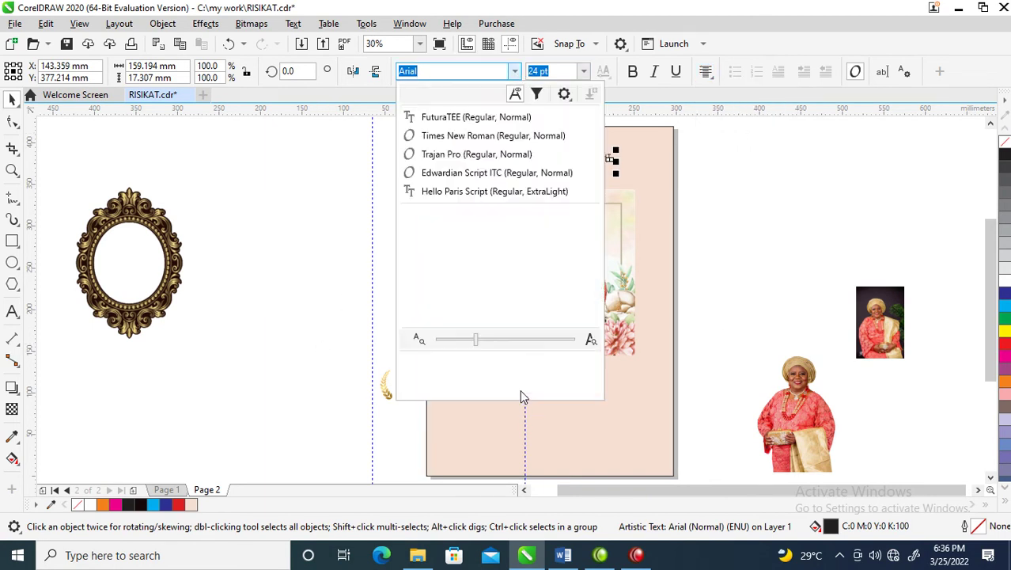
{"action": "left_click", "coordinate": [480, 152]}
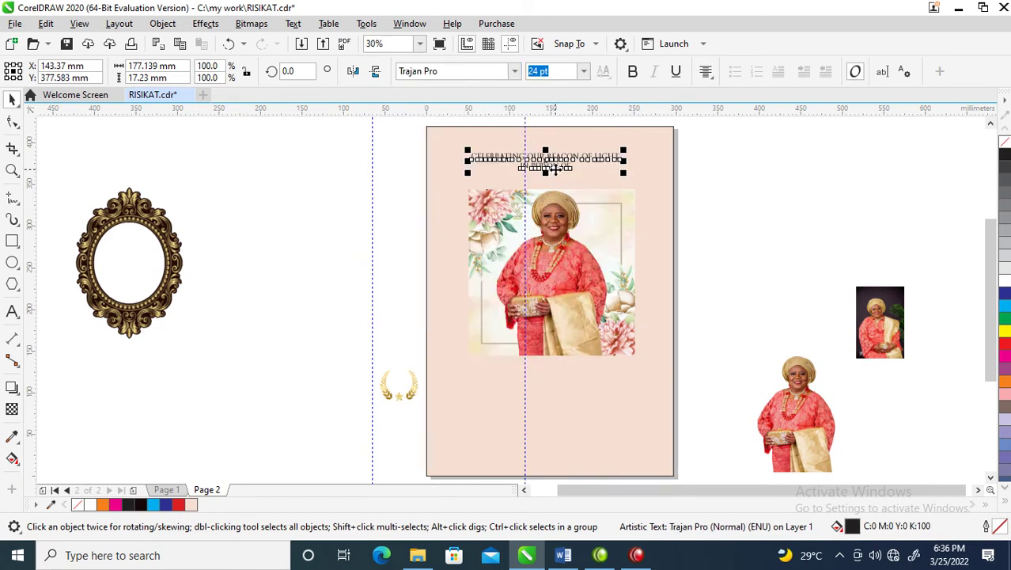
{"action": "left_click_drag", "start_coordinate": [557, 167], "coordinate": [565, 172]}
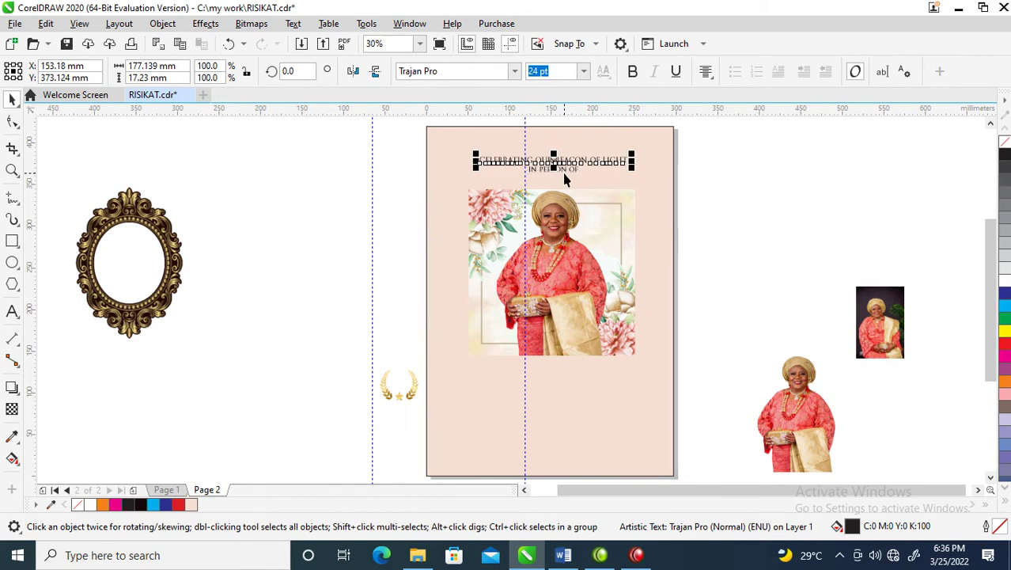
{"action": "left_click_drag", "start_coordinate": [636, 150], "coordinate": [577, 160]}
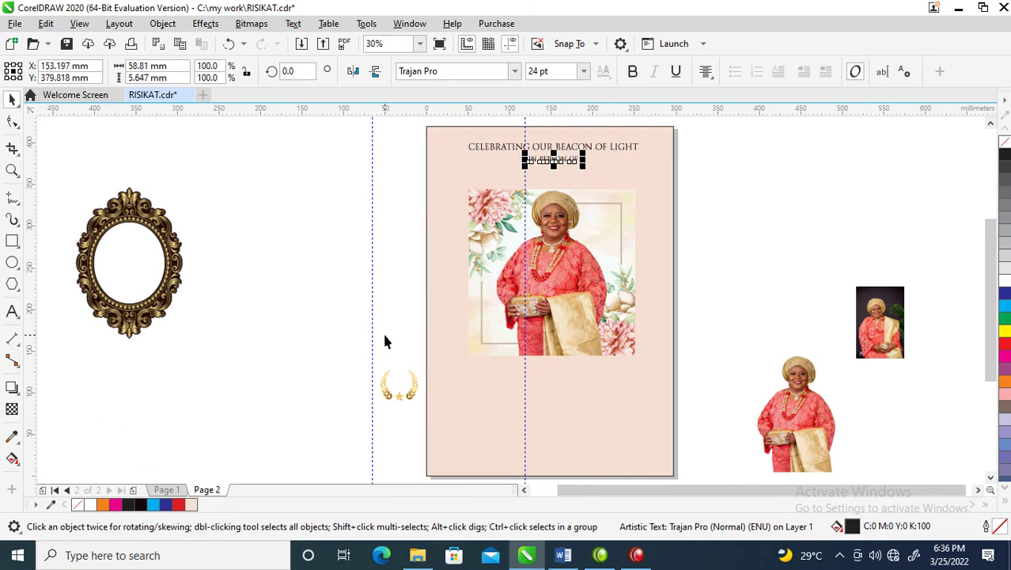
- Move the name and dates text block onto the page's upper left
{"action": "left_click_drag", "start_coordinate": [385, 336], "coordinate": [121, 465]}
{"action": "left_click_drag", "start_coordinate": [257, 319], "coordinate": [378, 418]}
{"action": "left_click_drag", "start_coordinate": [329, 371], "coordinate": [426, 170]}
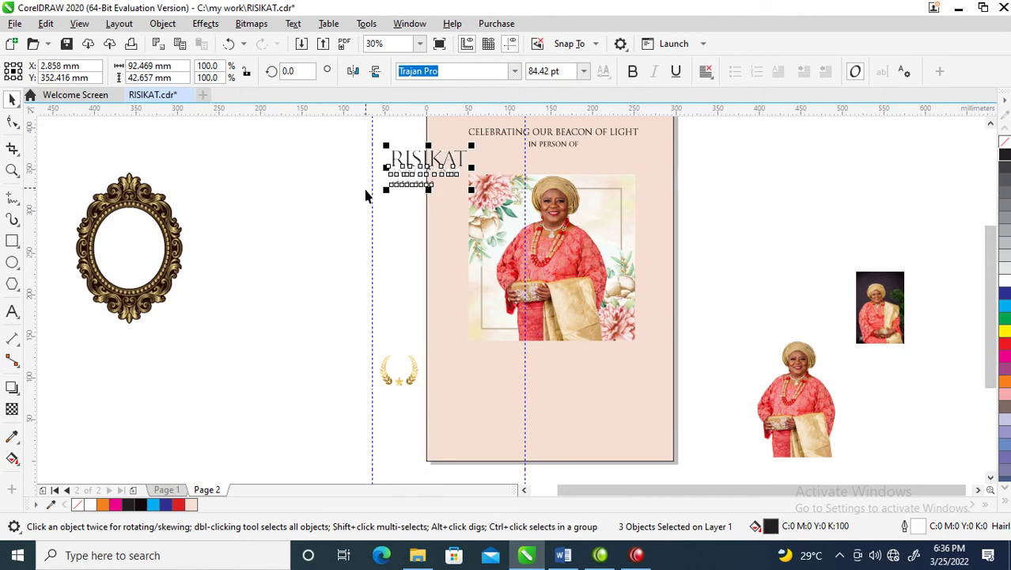
- Drag the first-name and surname texts onto the page, side by side under IN PERSON OF
{"action": "key", "text": "z"}
{"action": "left_click_drag", "start_coordinate": [334, 231], "coordinate": [686, 140]}
{"action": "key", "text": "space"}
{"action": "key", "text": "Escape"}
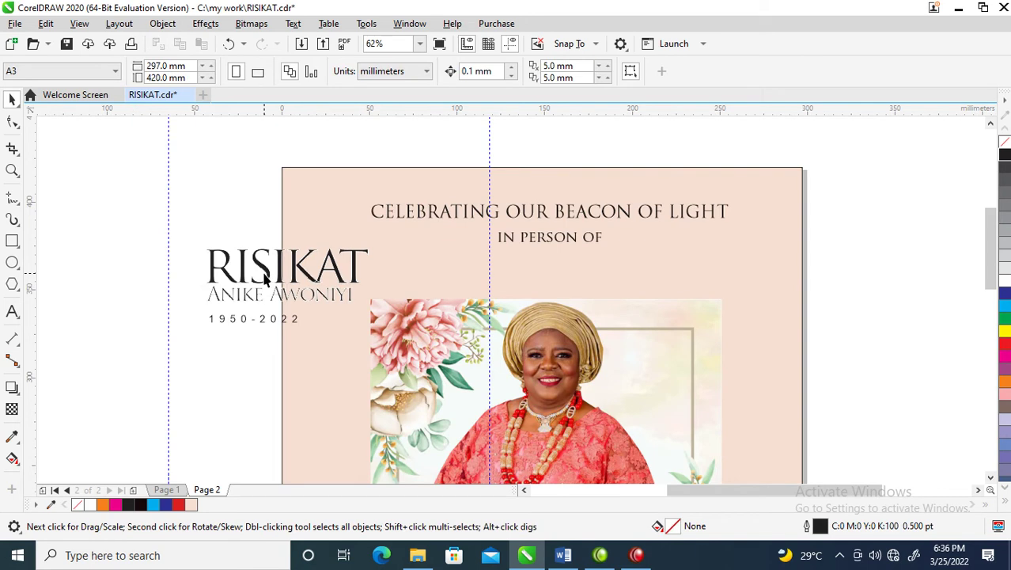
{"action": "left_click_drag", "start_coordinate": [265, 276], "coordinate": [438, 281]}
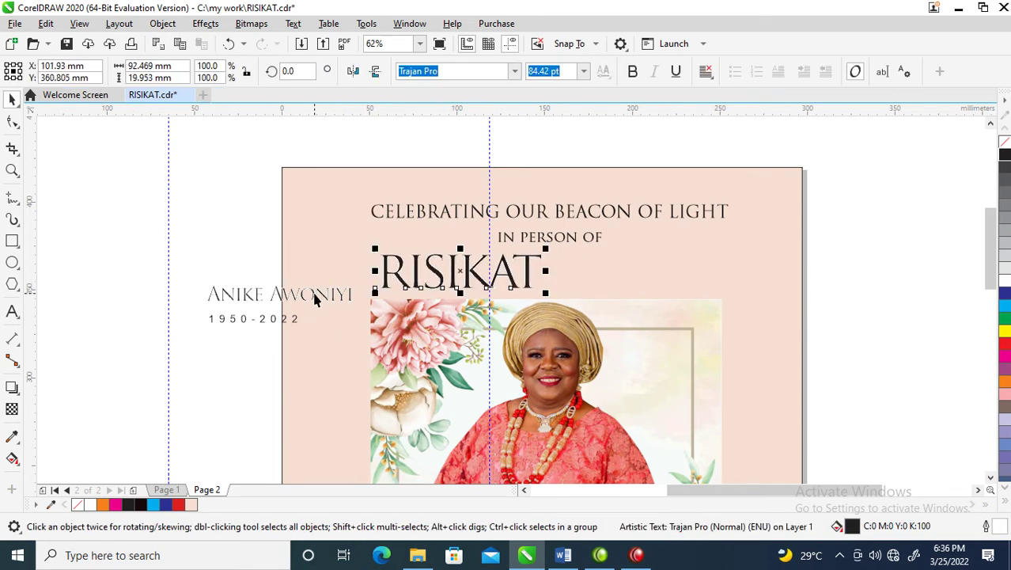
{"action": "left_click_drag", "start_coordinate": [314, 296], "coordinate": [650, 273]}
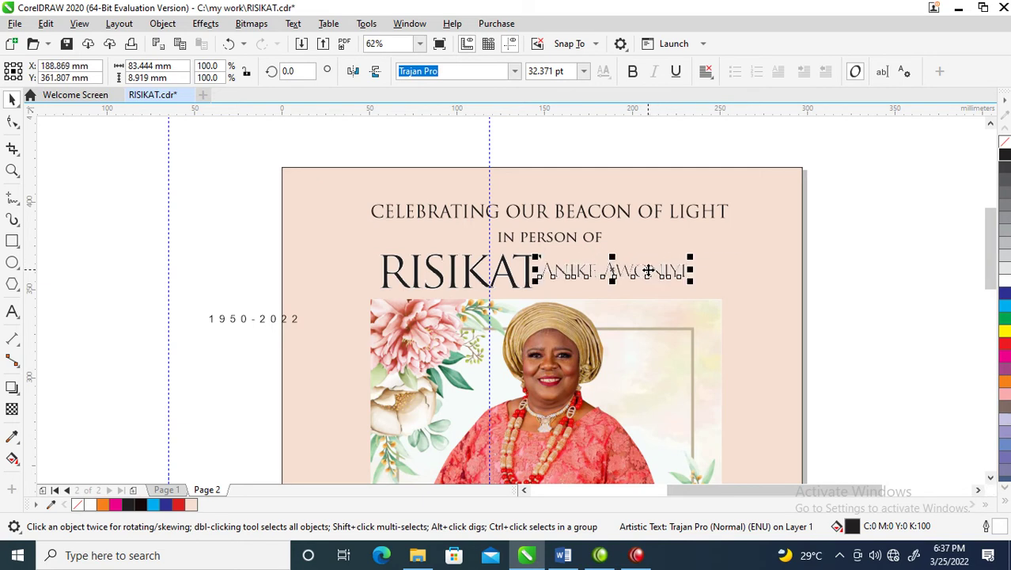
- Combine the first name and surname into one text object set to 24 pt
{"action": "left_click", "coordinate": [526, 279]}
{"action": "left_click", "coordinate": [514, 71]}
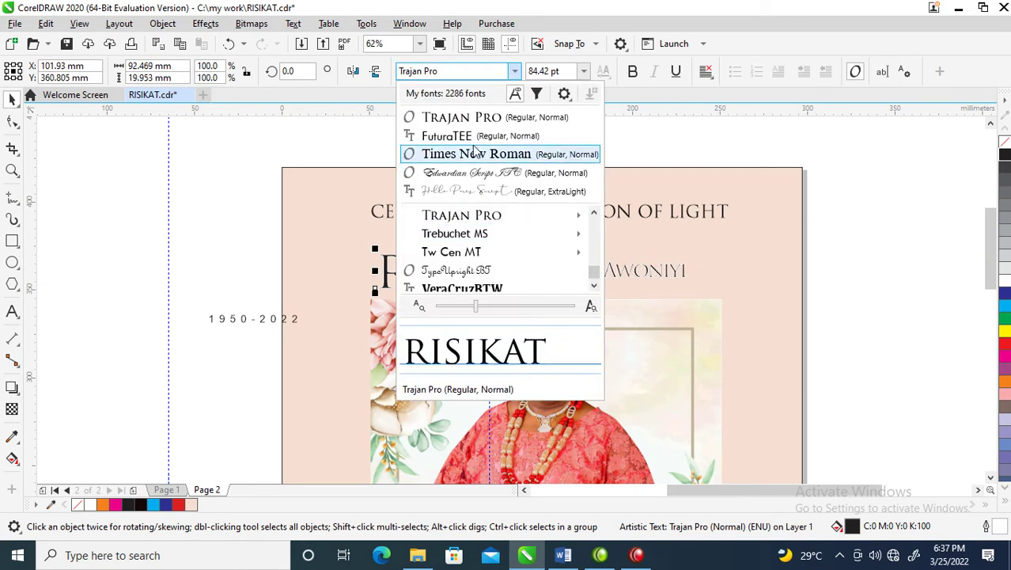
{"action": "key", "text": "Escape"}
{"action": "left_click", "coordinate": [578, 274], "text": "shift"}
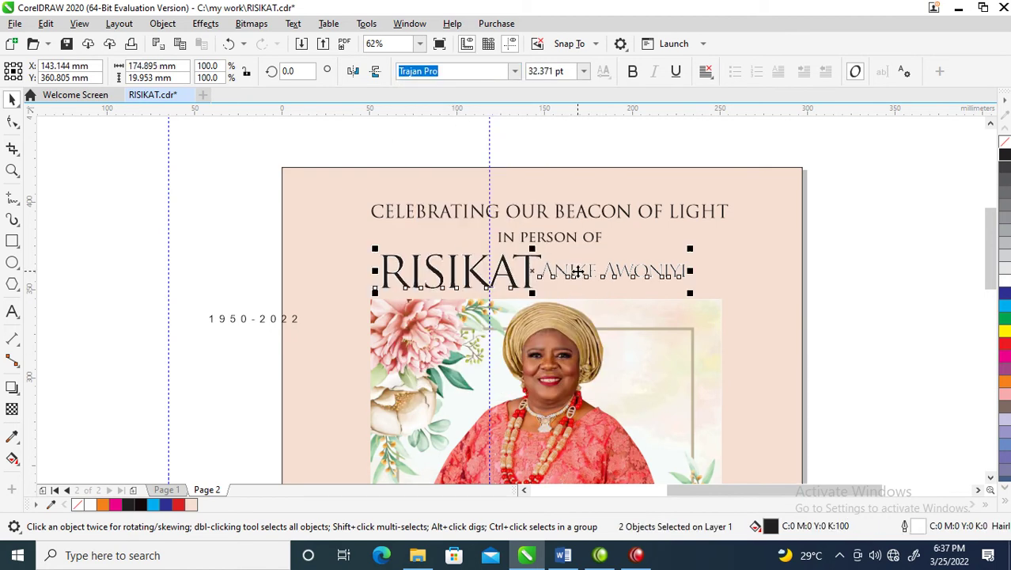
{"action": "key", "text": "ctrl+l"}
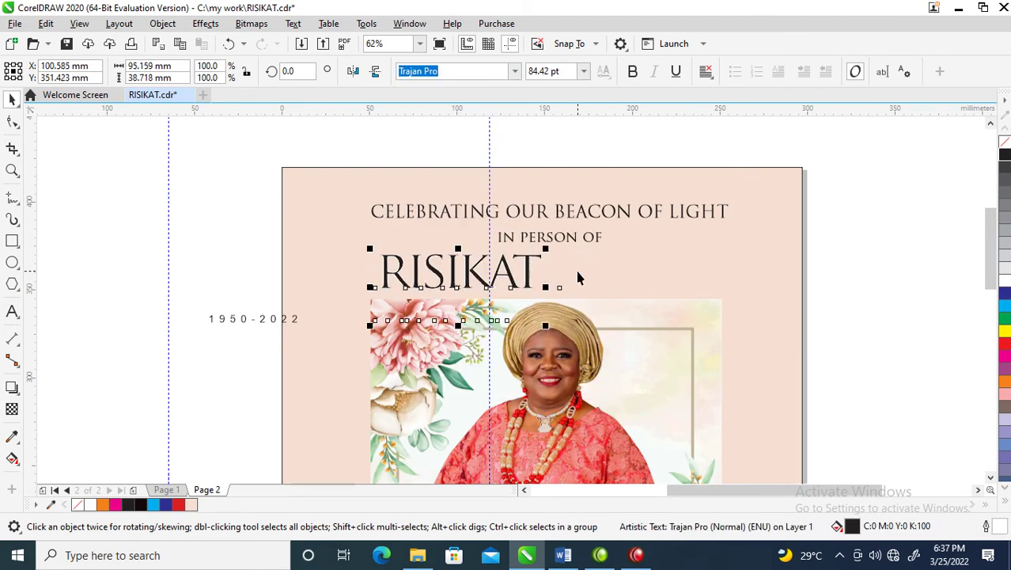
{"action": "left_click", "coordinate": [584, 71]}
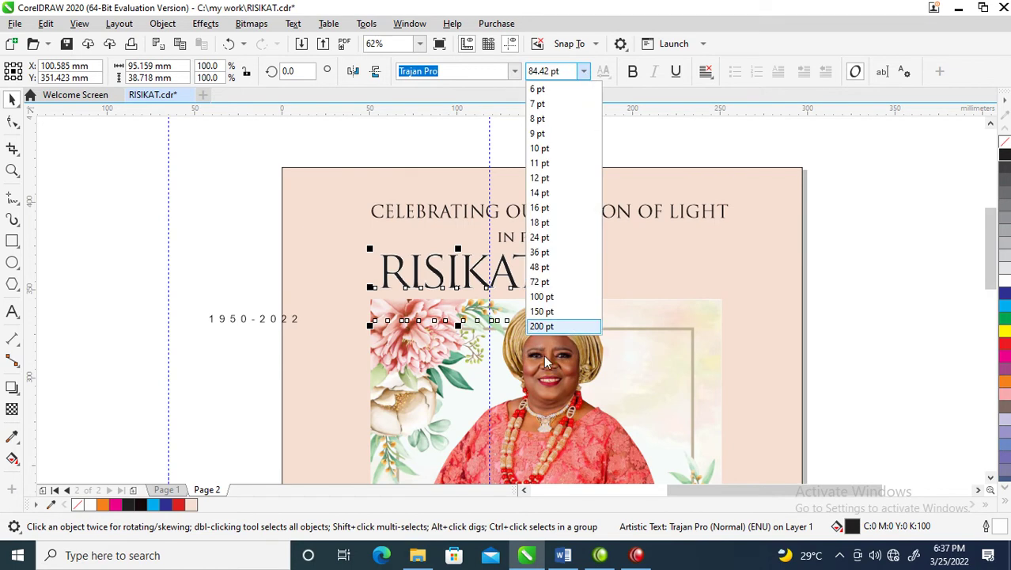
{"action": "left_click", "coordinate": [542, 235]}
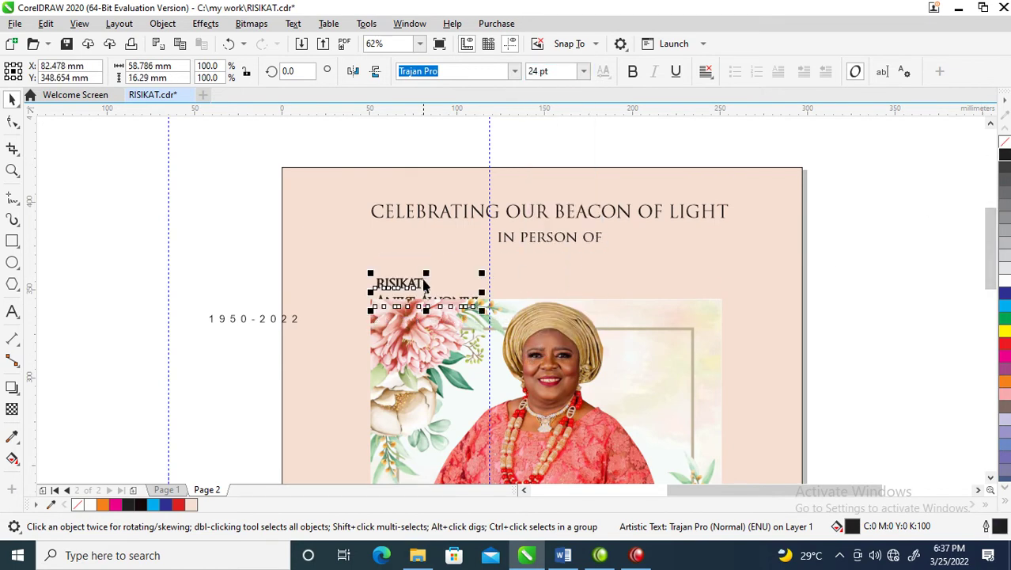
- Join the name onto a single line and change it to Title Case
{"action": "left_click_drag", "start_coordinate": [422, 283], "coordinate": [387, 246]}
{"action": "double_click", "coordinate": [338, 266]}
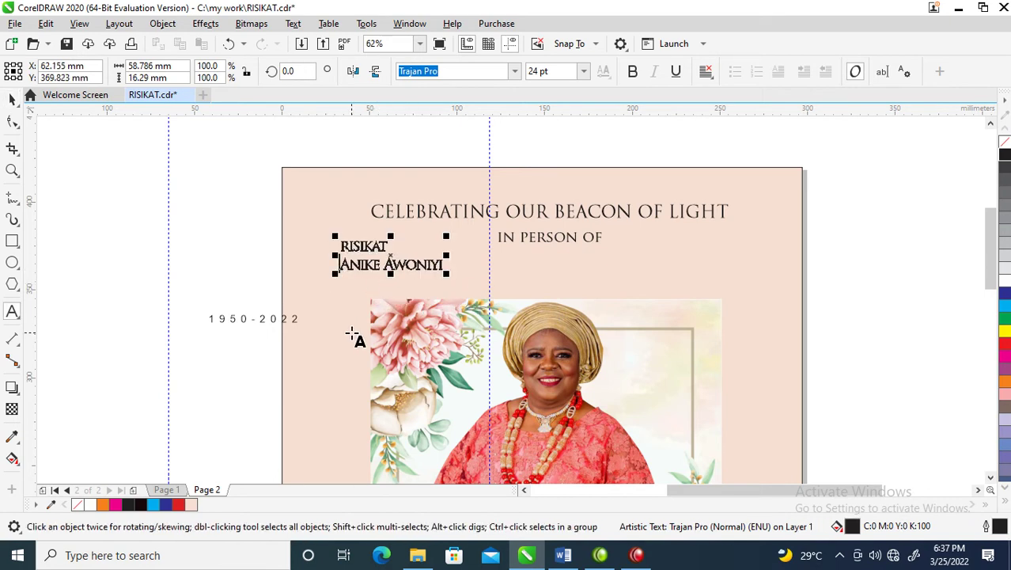
{"action": "key", "text": "BackSpace"}
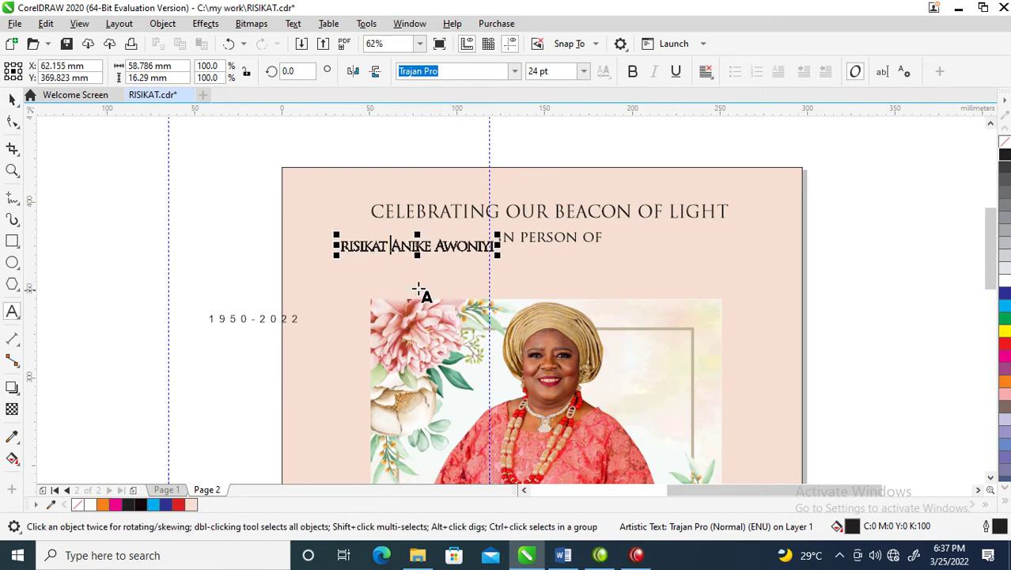
{"action": "key", "text": "Escape"}
{"action": "key", "text": "ctrl+a"}
{"action": "key", "text": "ctrl+shift+F3"}
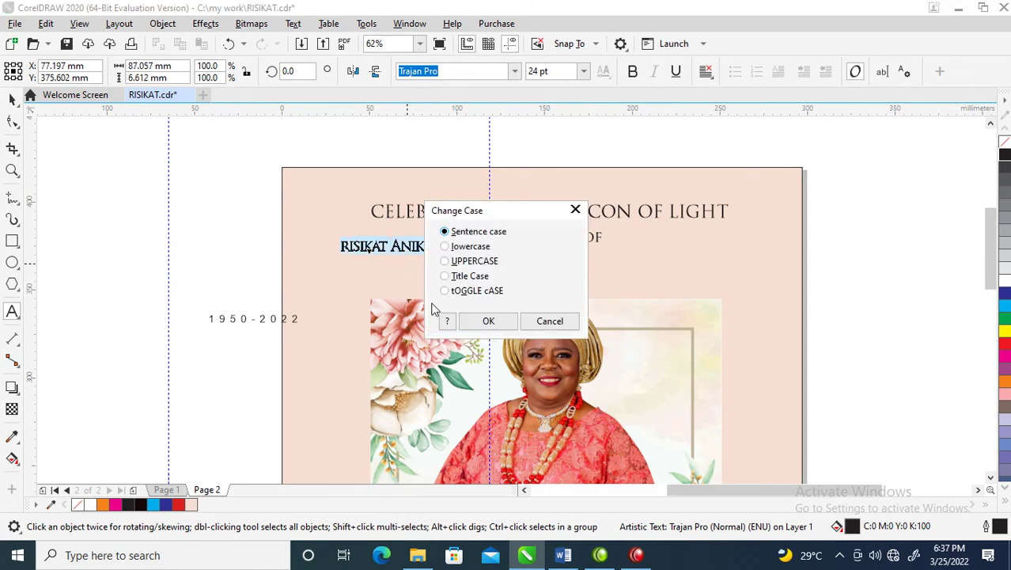
{"action": "left_click", "coordinate": [489, 320]}
- Position the name heading just below 'IN PERSON OF', slightly left and down above the portrait
{"action": "key", "text": "space"}
{"action": "left_click_drag", "start_coordinate": [473, 249], "coordinate": [736, 226]}
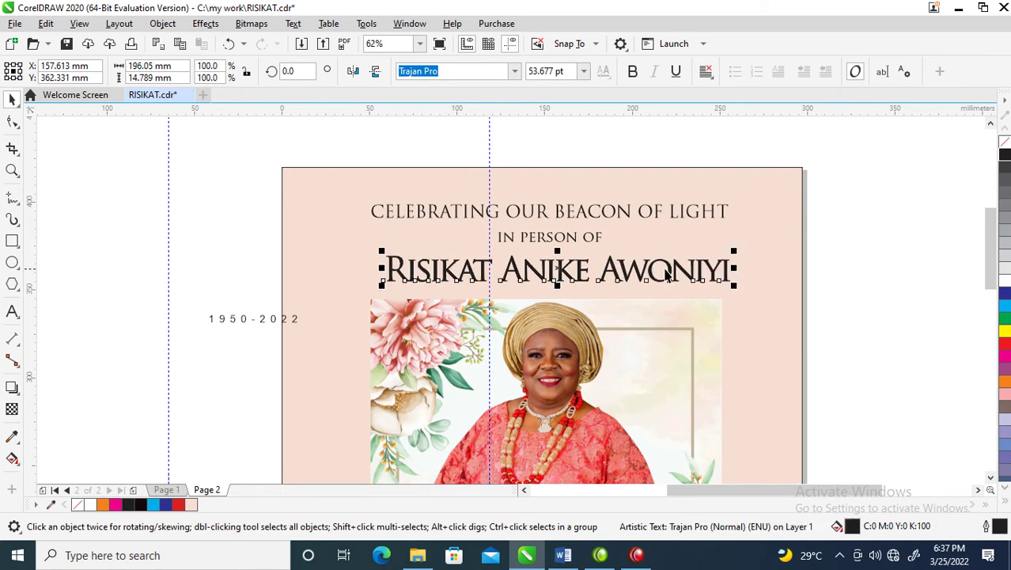
{"action": "left_click_drag", "start_coordinate": [666, 275], "coordinate": [658, 279]}
{"action": "left_click", "coordinate": [684, 320], "text": "shift"}
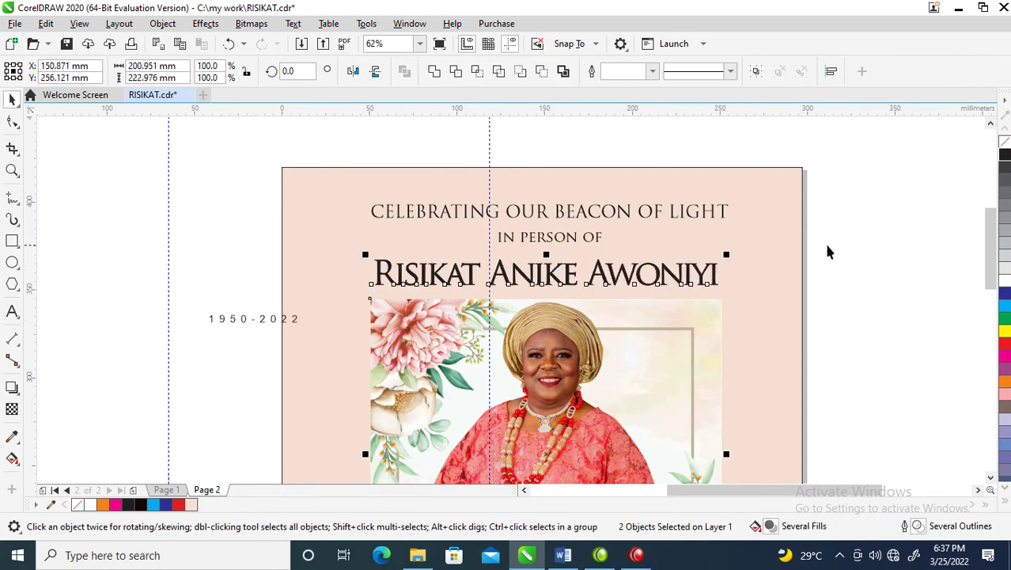
{"action": "key", "text": "Escape"}
- Sample the brown C26 M82 Y100 K20 from the portrait and apply it to the name heading's outline and fill
{"action": "left_click", "coordinate": [673, 285]}
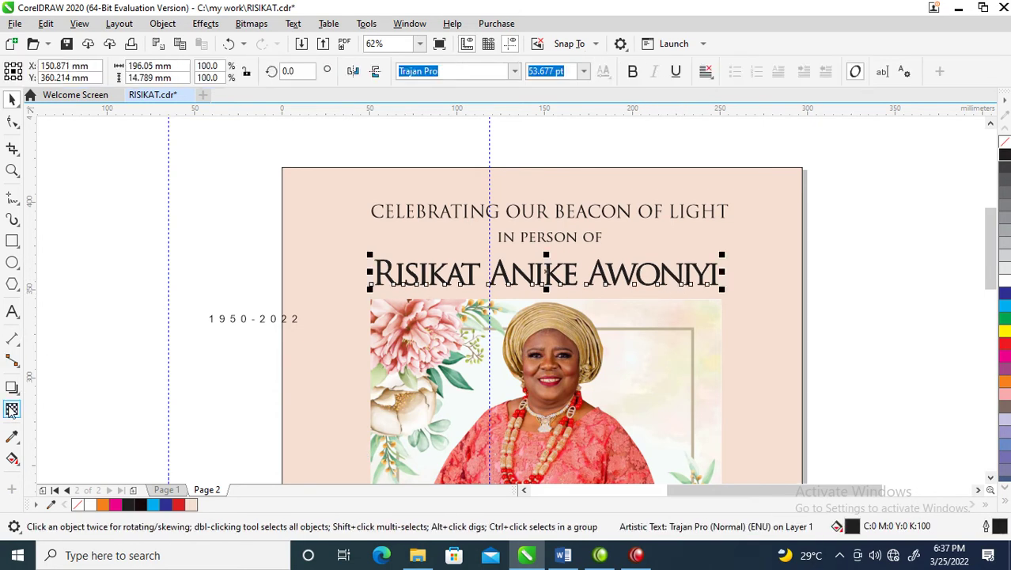
{"action": "left_click", "coordinate": [12, 436]}
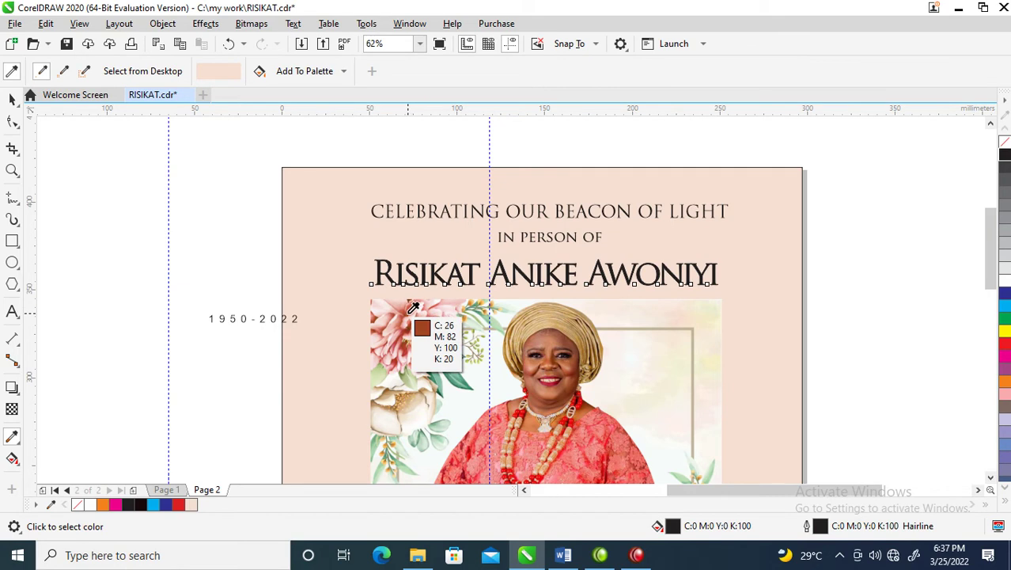
{"action": "left_click", "coordinate": [413, 307]}
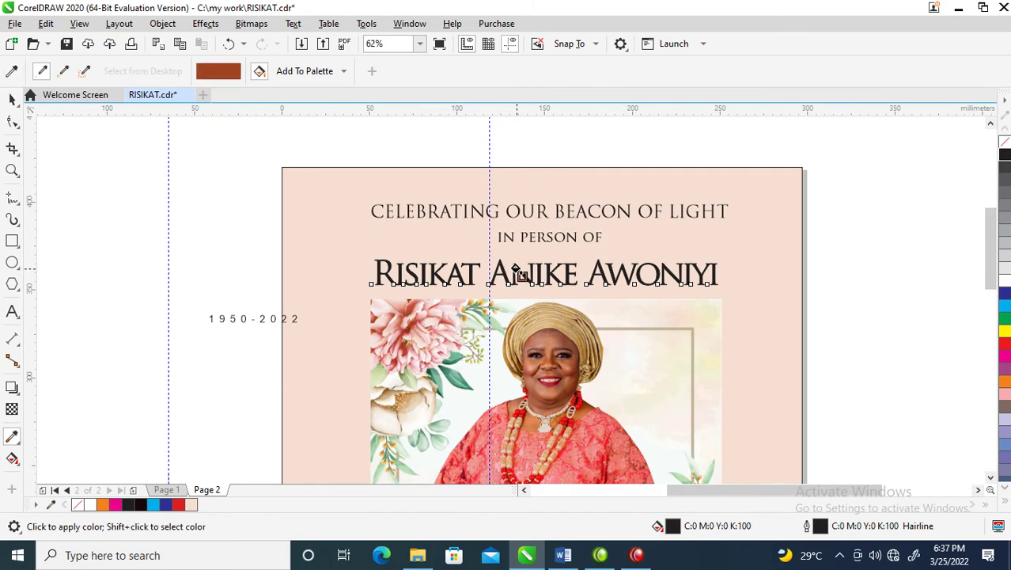
{"action": "left_click", "coordinate": [516, 271]}
{"action": "key", "text": "z"}
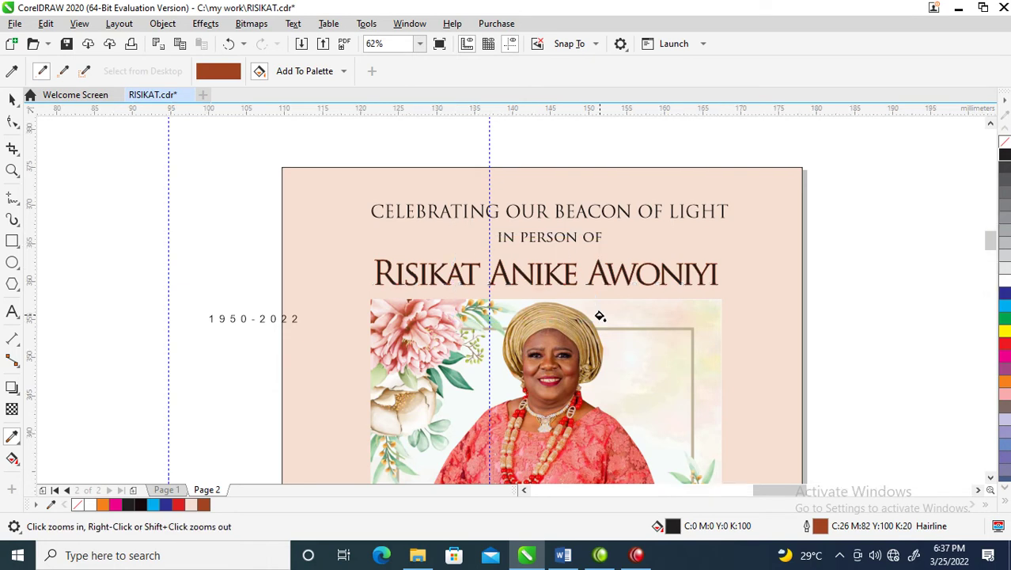
{"action": "left_click_drag", "start_coordinate": [463, 237], "coordinate": [584, 316]}
{"action": "left_click", "coordinate": [398, 247]}
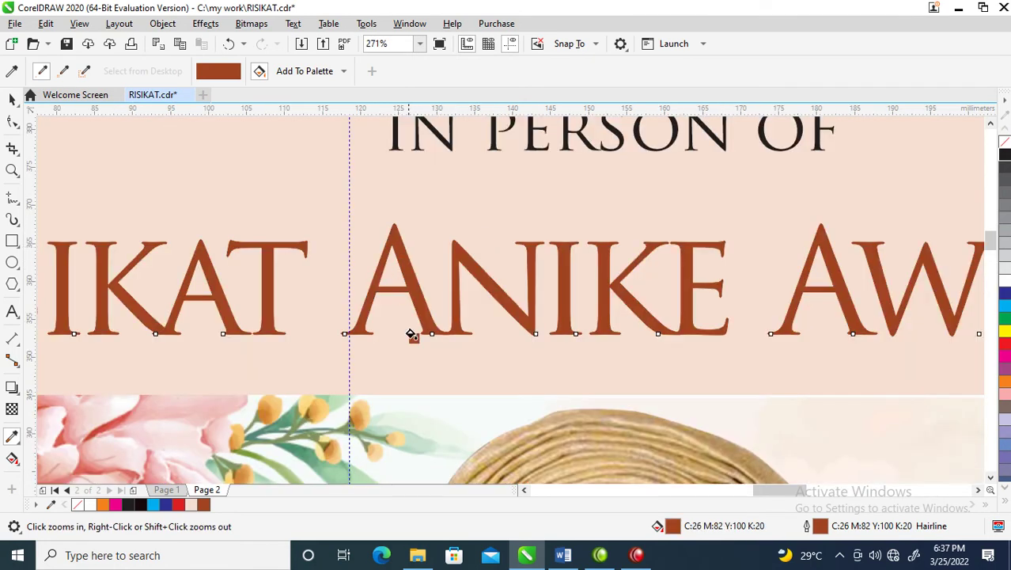
{"action": "key", "text": "space"}
{"action": "key", "text": "F4"}
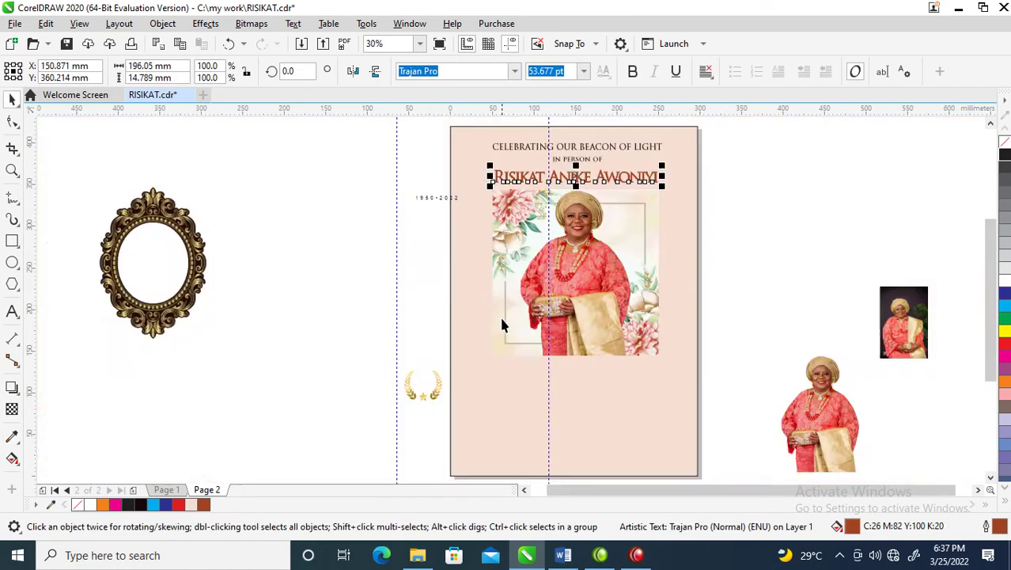
- Try Hello Paris Script on the 'IN PERSON OF' line, enlarged to about double size and filled black
{"action": "left_click", "coordinate": [780, 182]}
{"action": "key", "text": "z"}
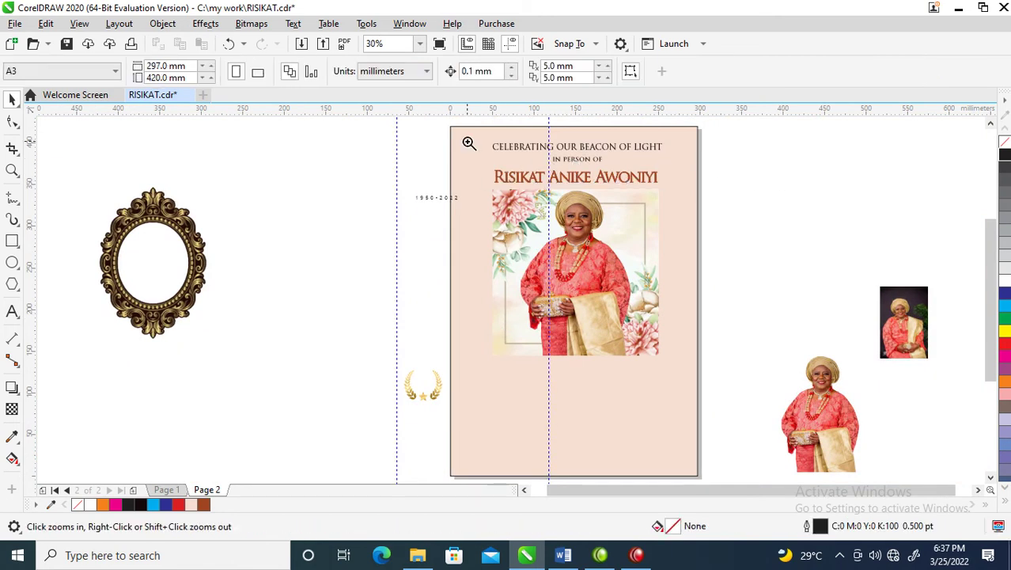
{"action": "left_click_drag", "start_coordinate": [433, 127], "coordinate": [724, 222]}
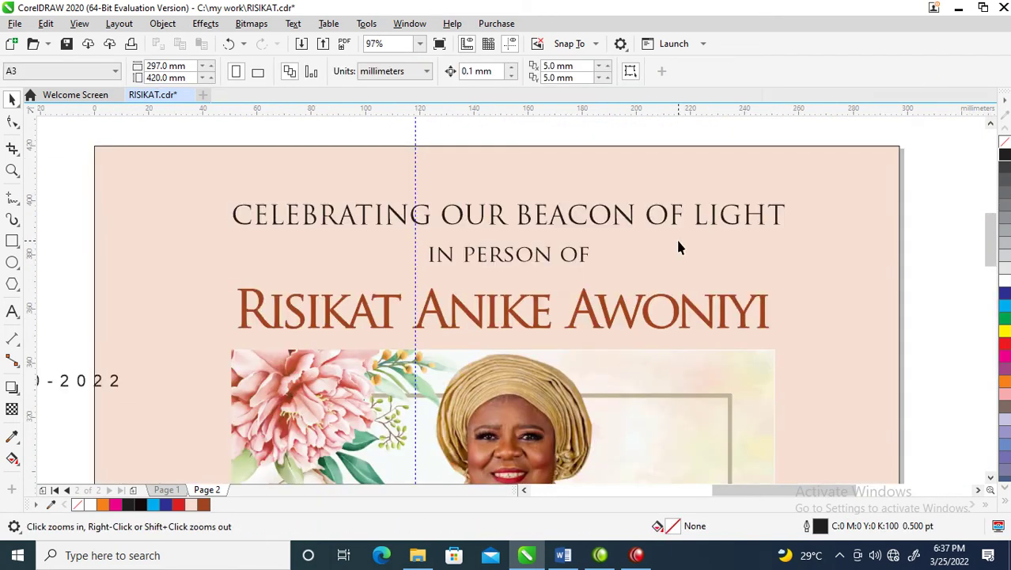
{"action": "key", "text": "space"}
{"action": "left_click", "coordinate": [587, 256]}
{"action": "left_click", "coordinate": [518, 72]}
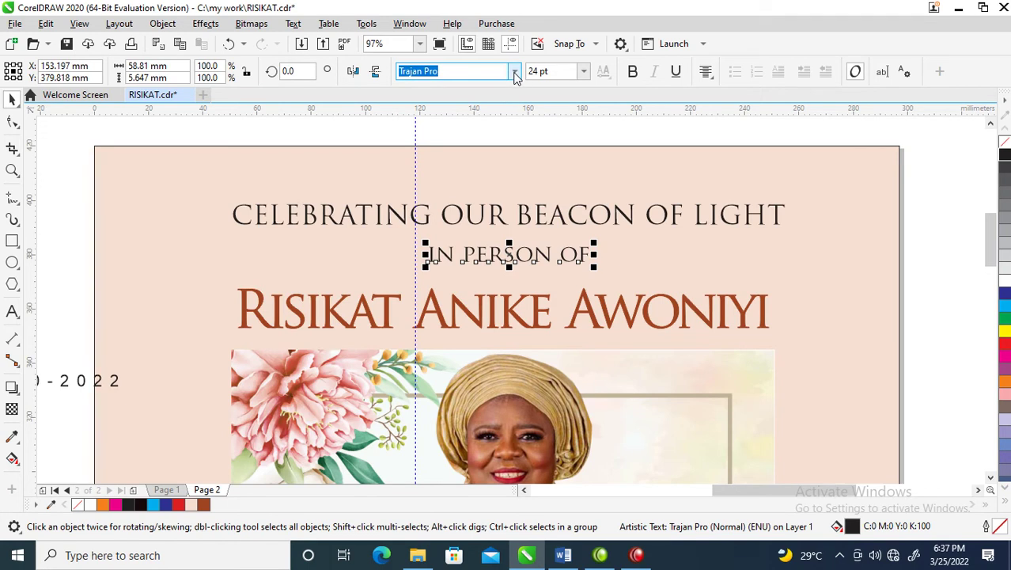
{"action": "left_click", "coordinate": [515, 72]}
{"action": "left_click", "coordinate": [471, 190]}
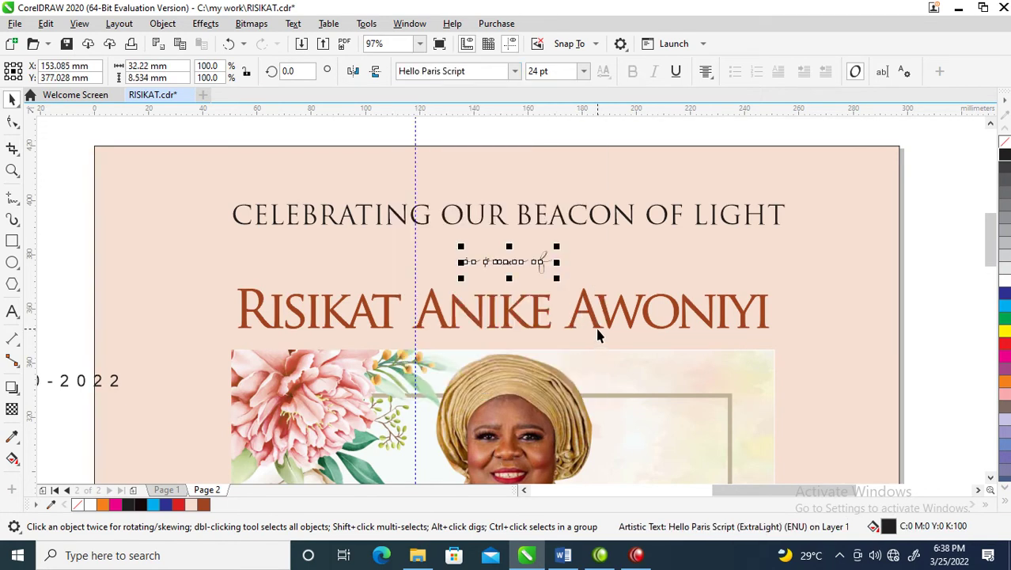
{"action": "left_click_drag", "start_coordinate": [560, 246], "coordinate": [611, 229]}
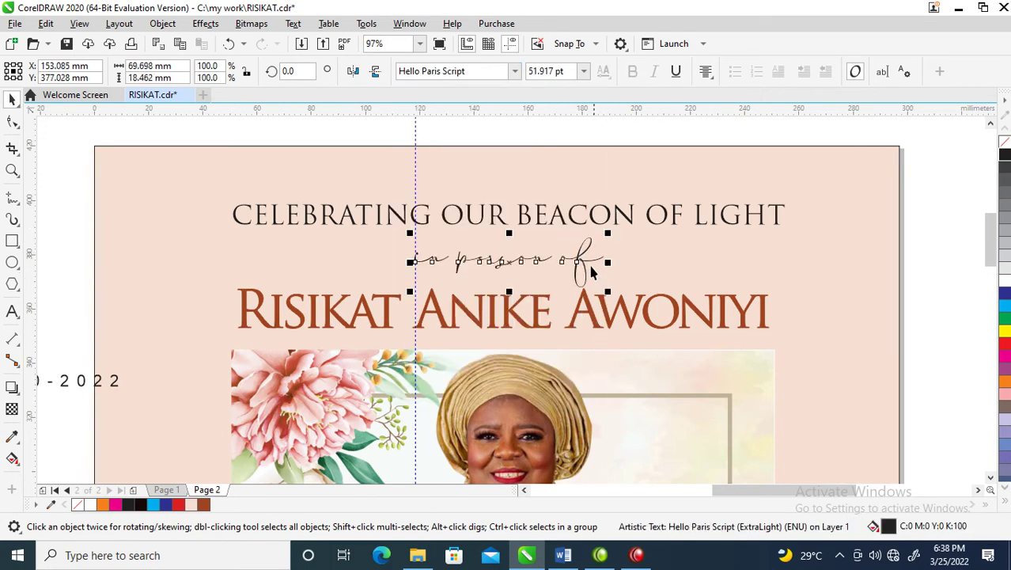
{"action": "left_click", "coordinate": [1003, 157]}
- Restyle the line as Times New Roman Bold Italic at about 26.7 pt, moved slightly down
{"action": "left_click", "coordinate": [546, 167]}
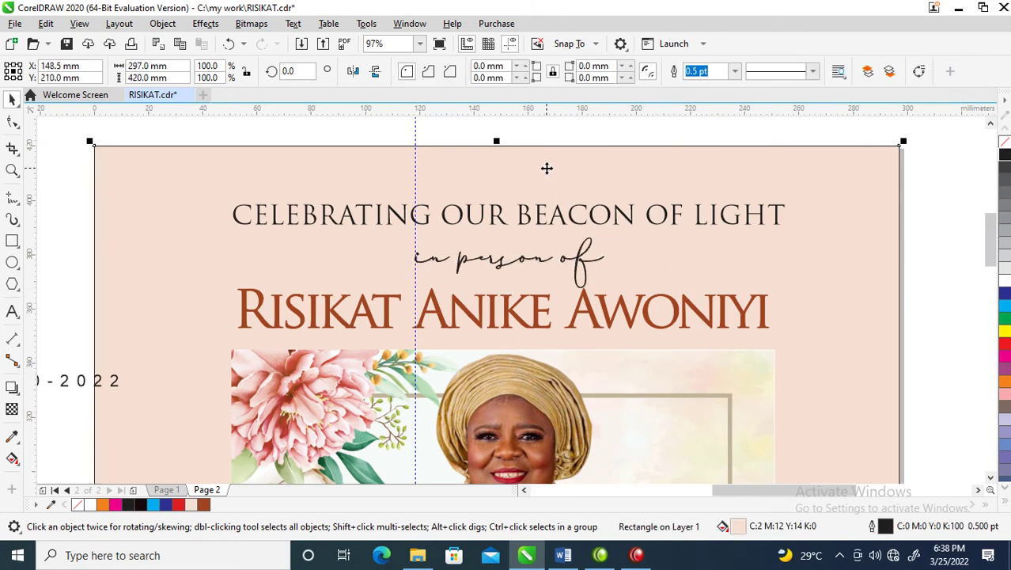
{"action": "left_click", "coordinate": [580, 265]}
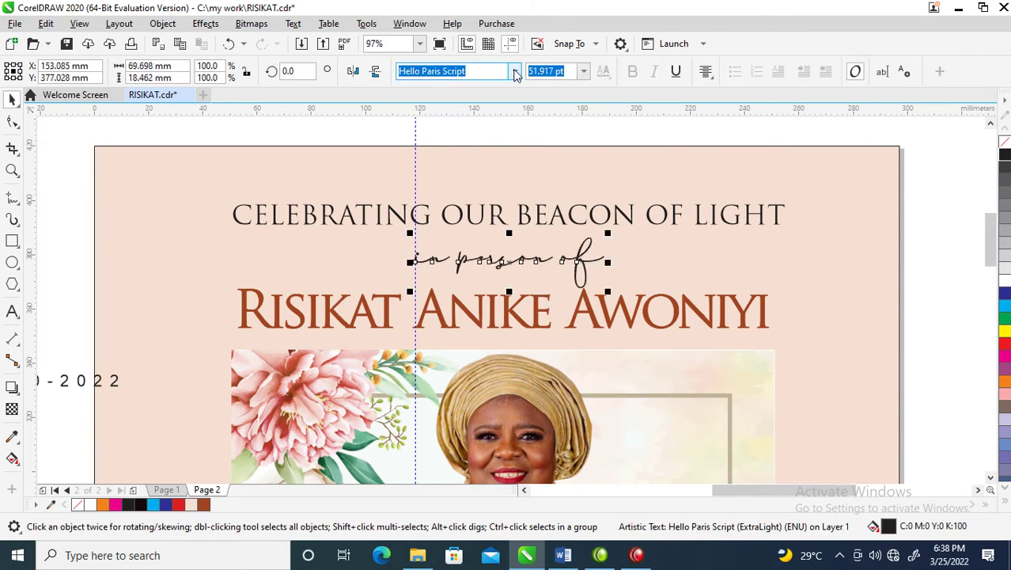
{"action": "left_click", "coordinate": [515, 71]}
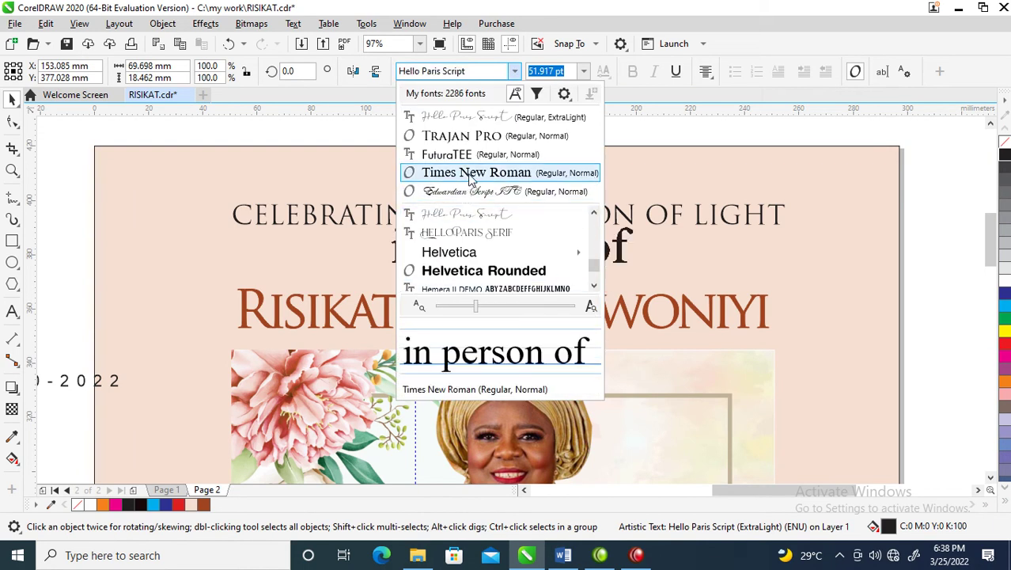
{"action": "left_click", "coordinate": [473, 172]}
{"action": "left_click", "coordinate": [632, 72]}
{"action": "left_click", "coordinate": [655, 72]}
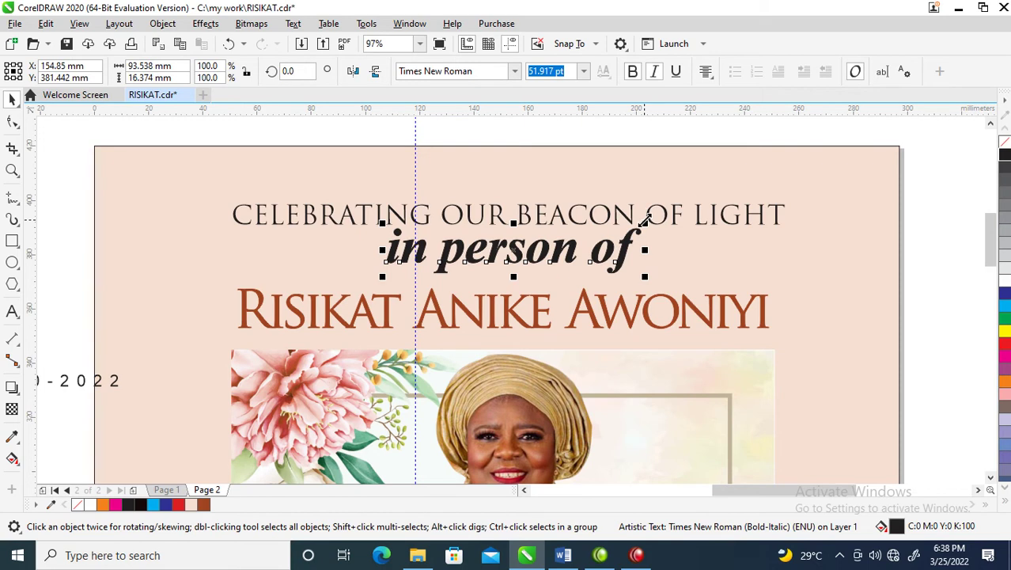
{"action": "left_click_drag", "start_coordinate": [647, 220], "coordinate": [586, 231]}
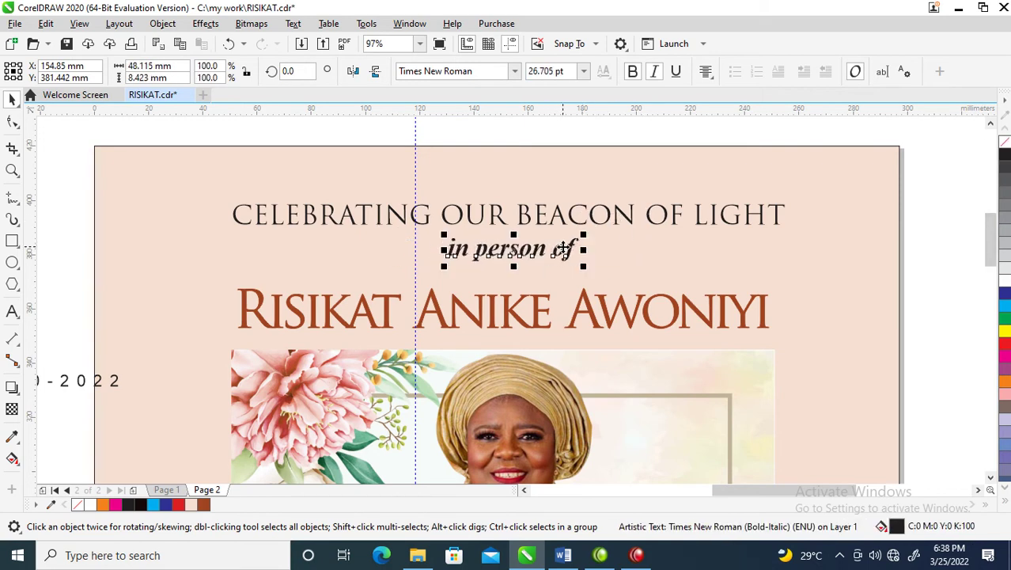
{"action": "left_click_drag", "start_coordinate": [563, 249], "coordinate": [565, 257]}
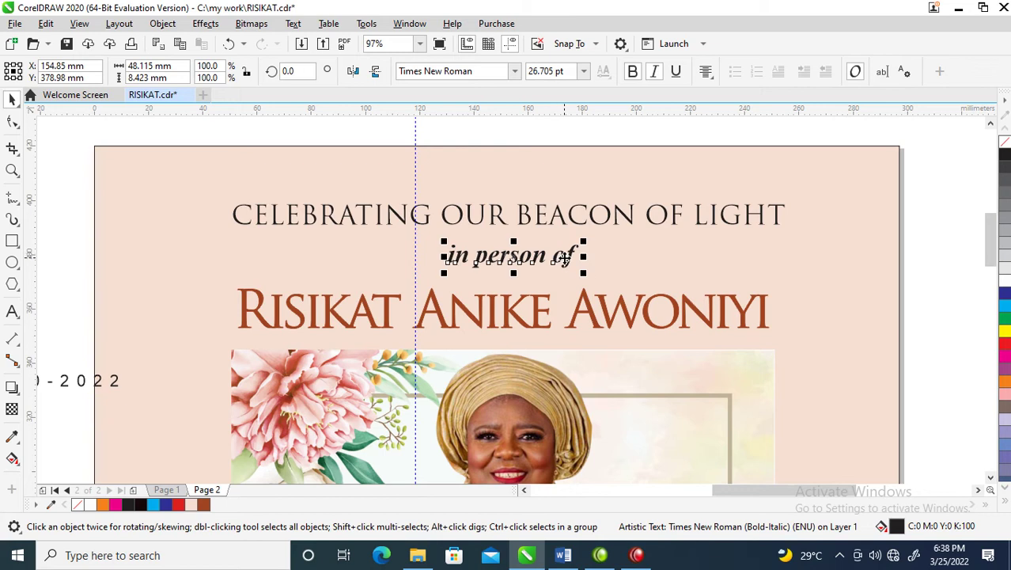
{"action": "left_click", "coordinate": [12, 198]}
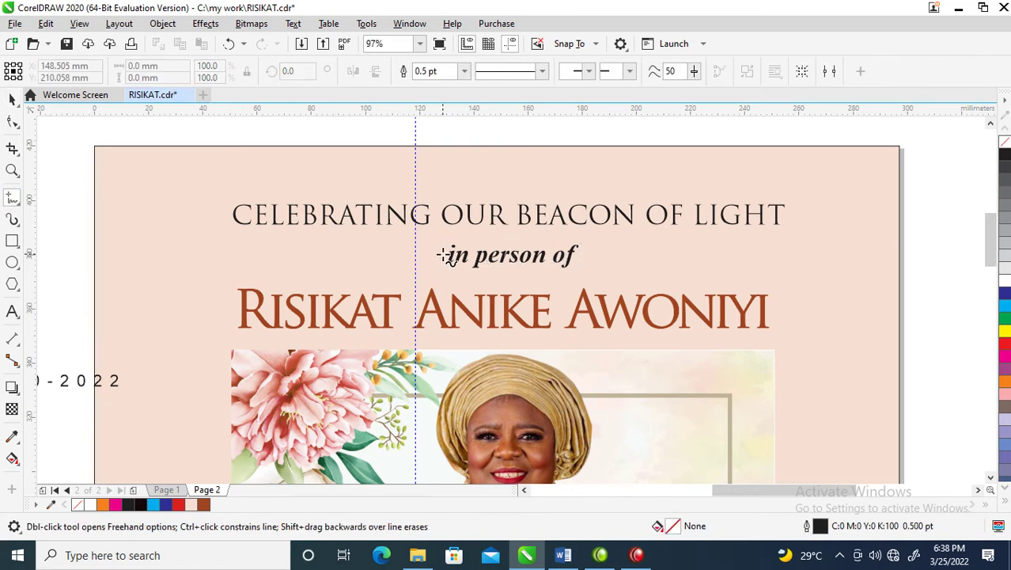
- Draw a short horizontal rule left of 'in person of' with a 2 pt outline
{"action": "left_click", "coordinate": [444, 255]}
{"action": "left_click", "coordinate": [338, 255]}
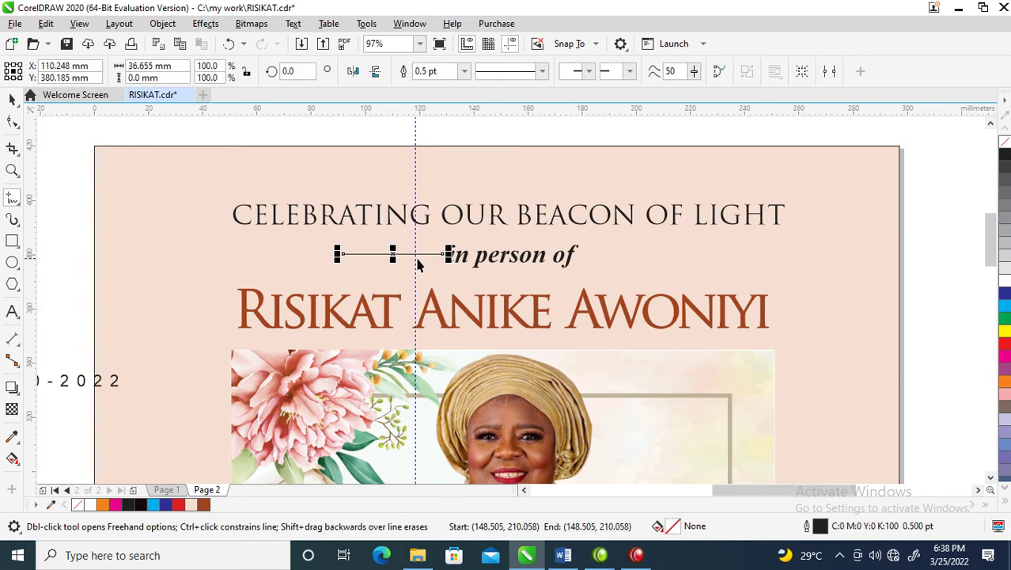
{"action": "key", "text": "space"}
{"action": "left_click_drag", "start_coordinate": [393, 254], "coordinate": [385, 257]}
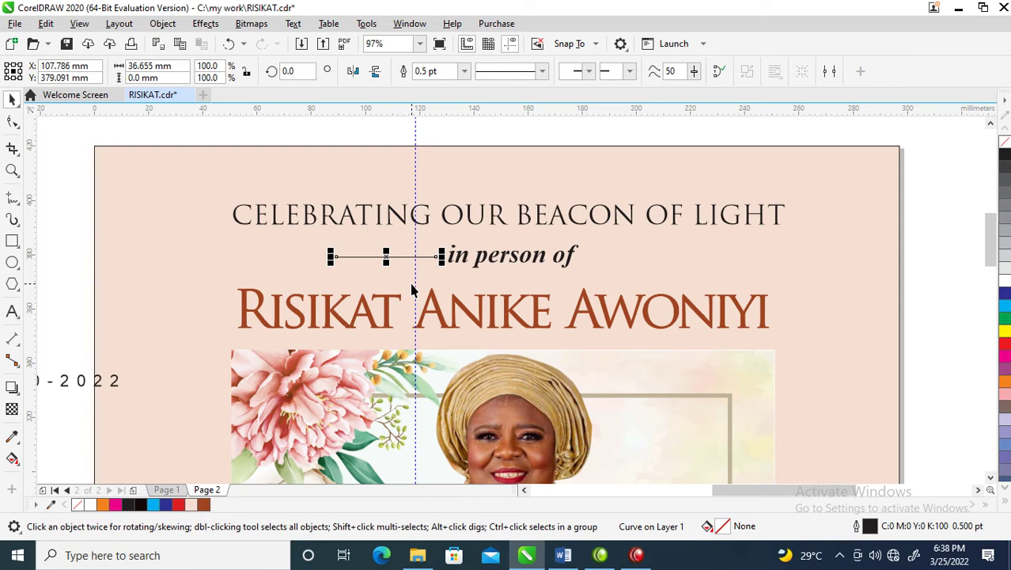
{"action": "key", "text": "F12"}
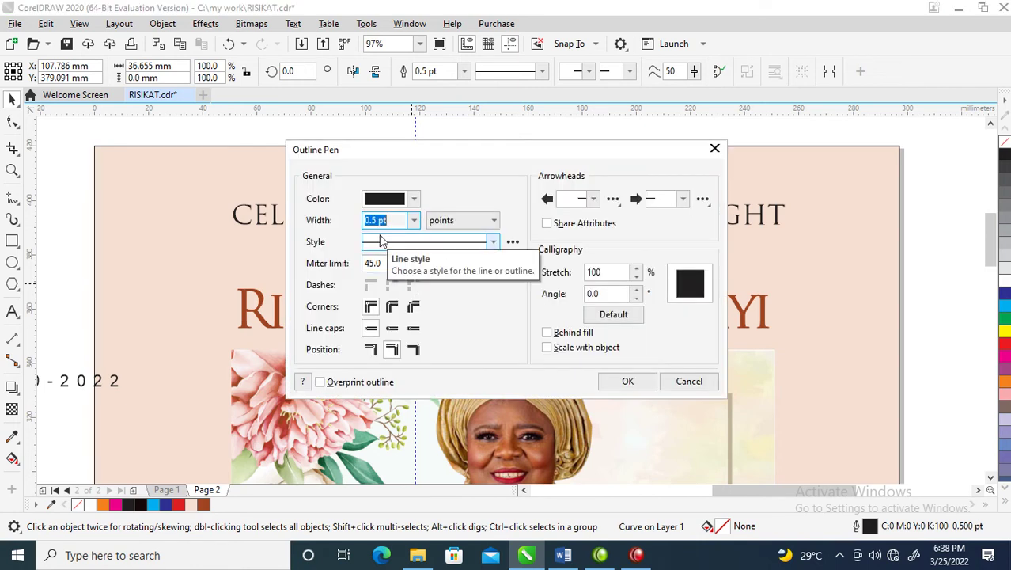
{"action": "type", "text": "1"}
{"action": "key", "text": "Return"}
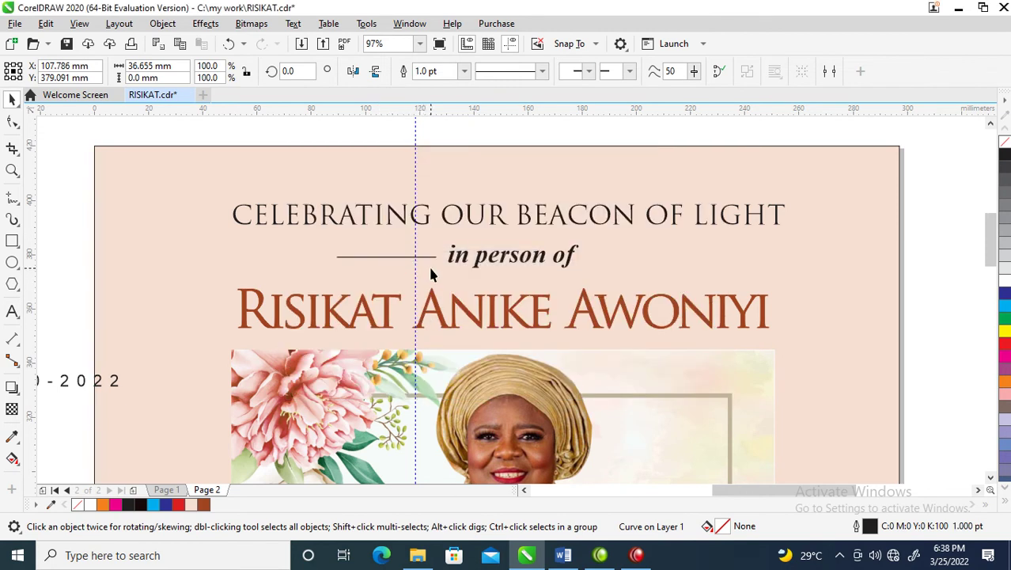
{"action": "key", "text": "F12"}
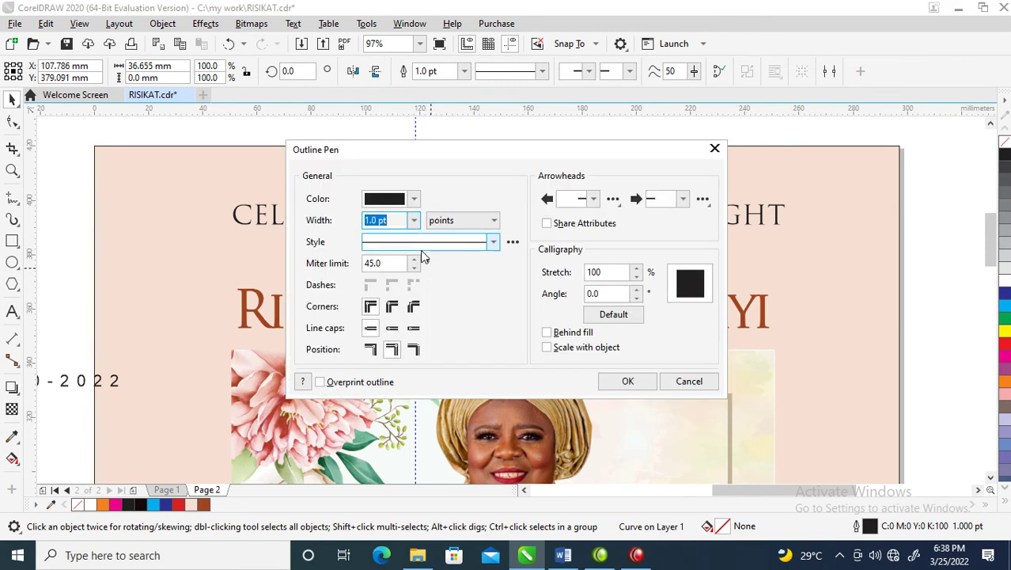
{"action": "type", "text": "2"}
{"action": "key", "text": "Return"}
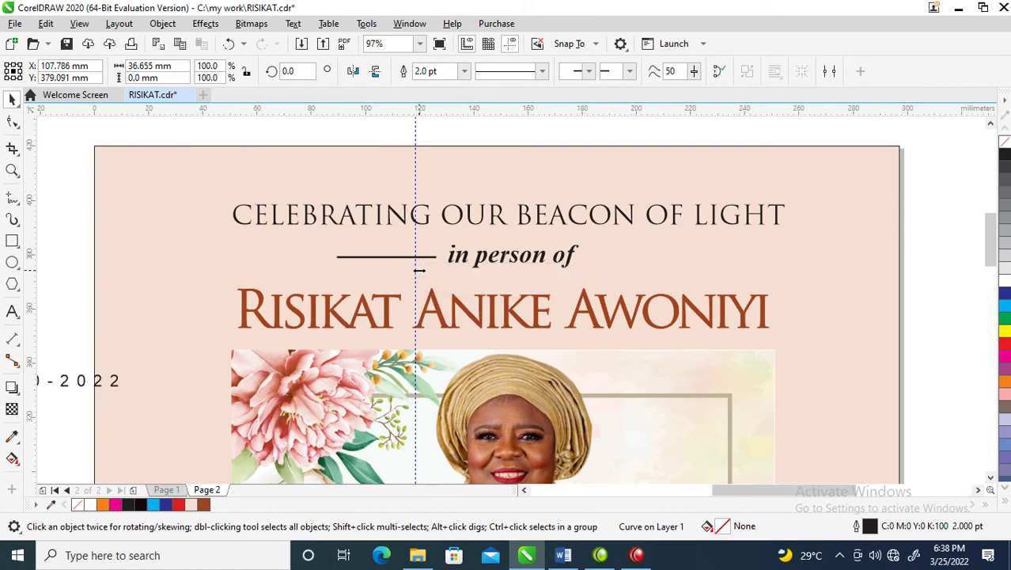
- Copy the rule to the right of 'in person of', group both rules, and nudge them with the text
{"action": "left_click_drag", "start_coordinate": [390, 258], "coordinate": [643, 271]}
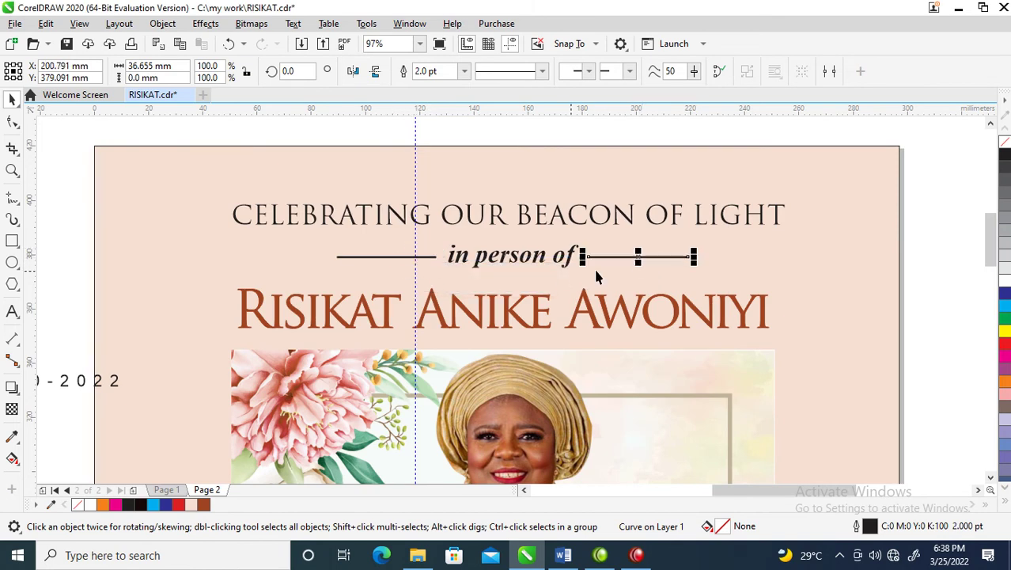
{"action": "left_click", "coordinate": [393, 258], "text": "shift"}
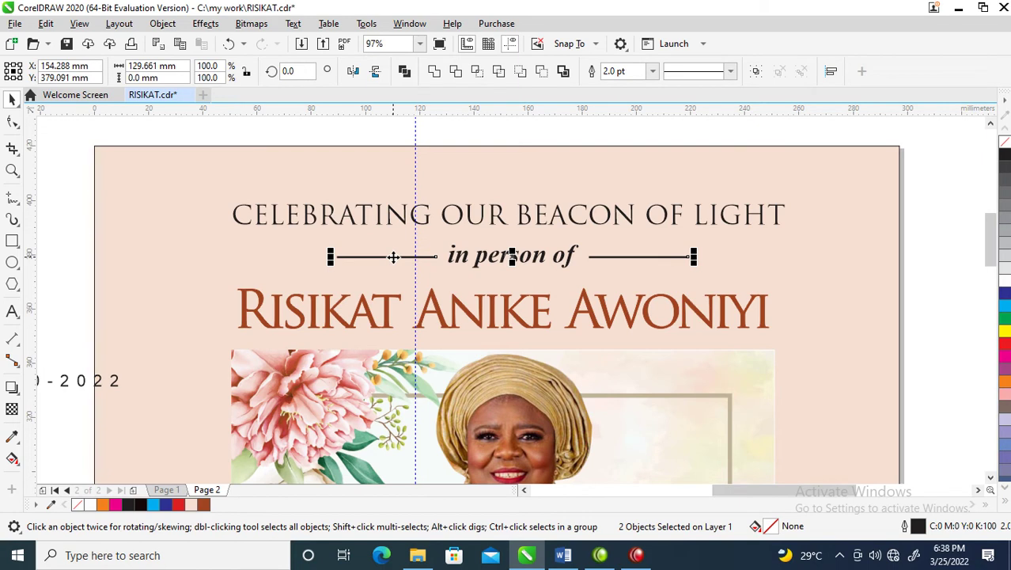
{"action": "key", "text": "ctrl+g"}
{"action": "left_click", "coordinate": [543, 264], "text": "shift"}
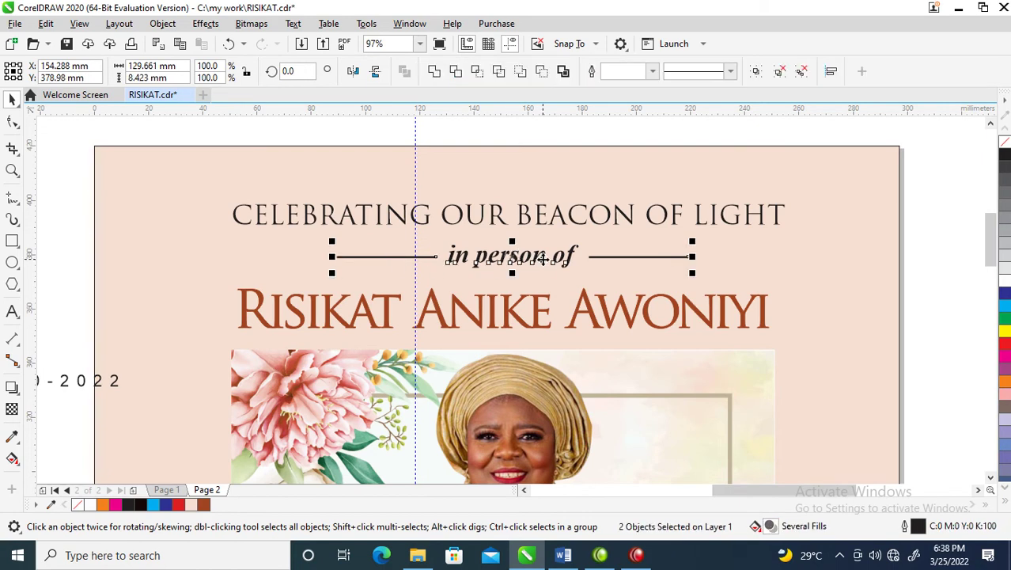
{"action": "left_click_drag", "start_coordinate": [543, 258], "coordinate": [544, 258]}
- Move the 1950-2022 dates text onto the page below the portrait
{"action": "scroll", "coordinate": [514, 231], "scroll_direction": "down", "scroll_amount": 2}
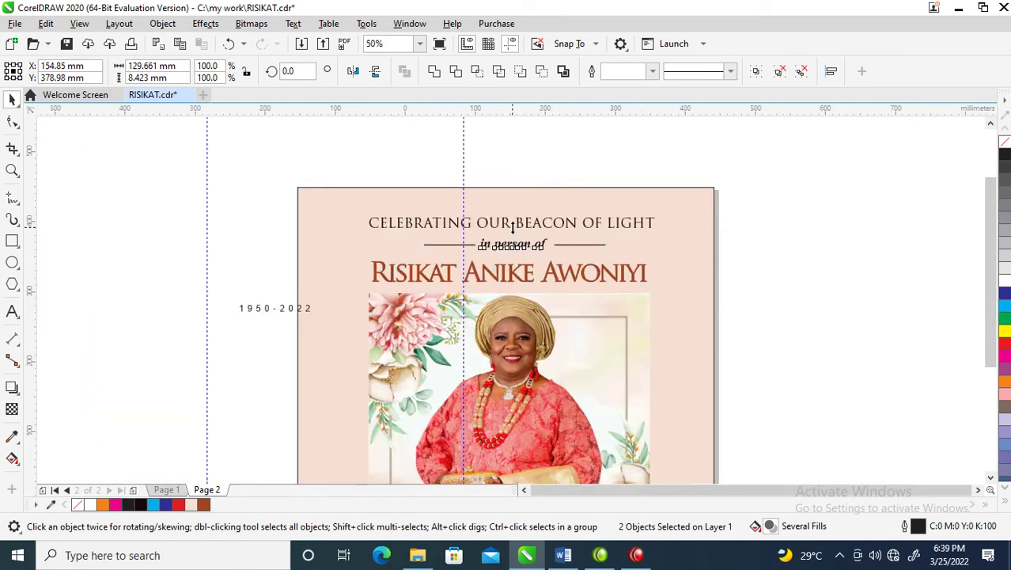
{"action": "key", "text": "z"}
{"action": "left_click_drag", "start_coordinate": [349, 180], "coordinate": [682, 410]}
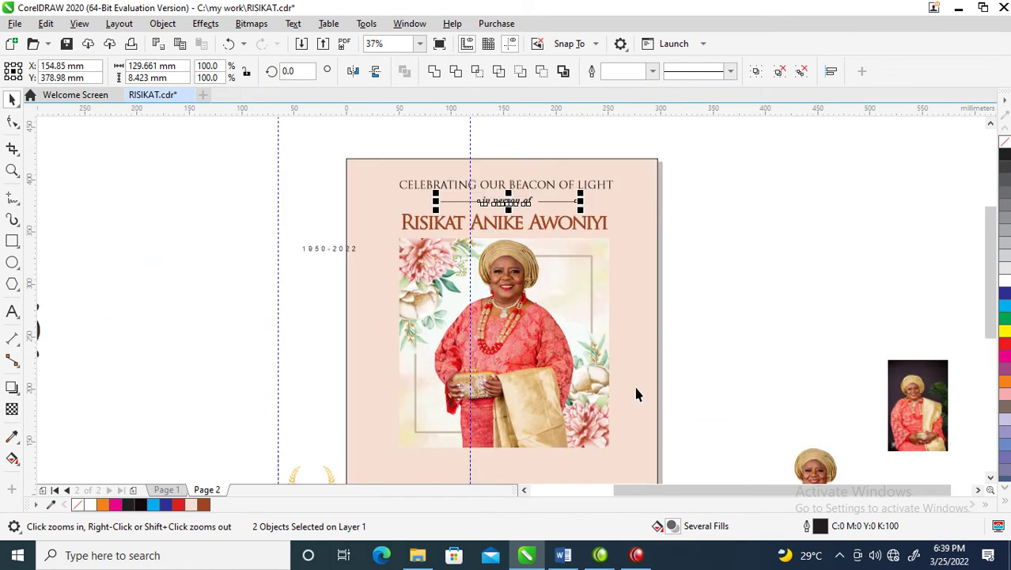
{"action": "key", "text": "space"}
{"action": "left_click_drag", "start_coordinate": [339, 252], "coordinate": [516, 469]}
- Bring the gold laurel wreath from beside the page onto the page
{"action": "scroll", "coordinate": [523, 416], "scroll_direction": "down", "scroll_amount": 5}
{"action": "key", "text": "z"}
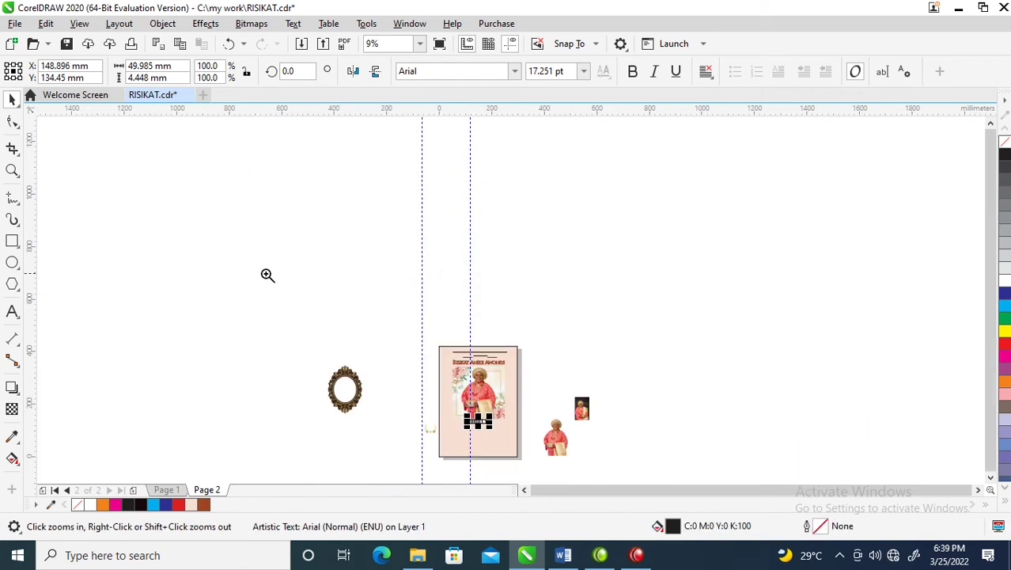
{"action": "left_click_drag", "start_coordinate": [258, 292], "coordinate": [593, 459]}
{"action": "key", "text": "space"}
{"action": "left_click_drag", "start_coordinate": [485, 392], "coordinate": [571, 380]}
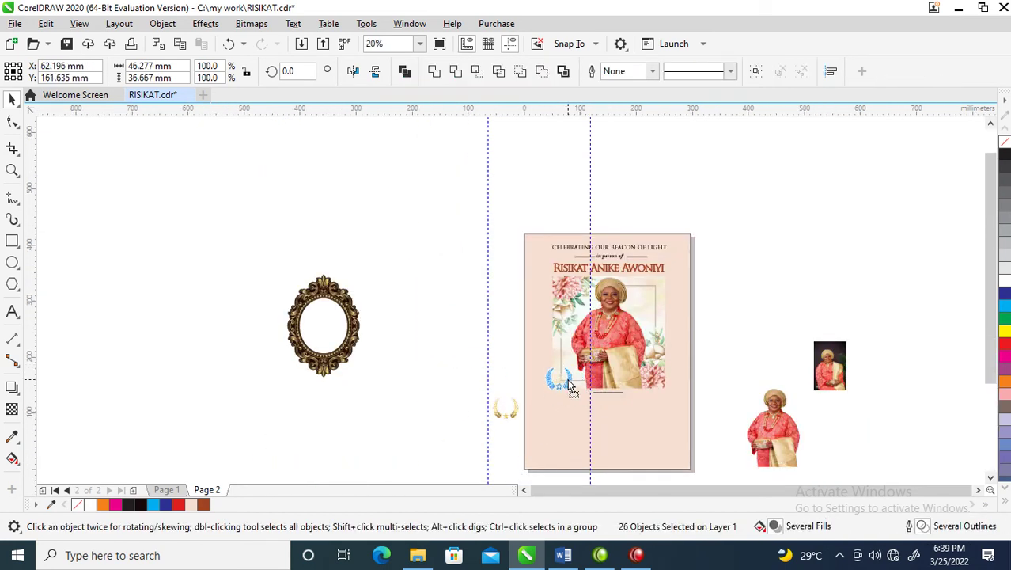
- Place the laurel wreath at the portrait's lower right and group its 26 pieces
{"action": "left_click_drag", "start_coordinate": [568, 380], "coordinate": [666, 372]}
{"action": "key", "text": "z"}
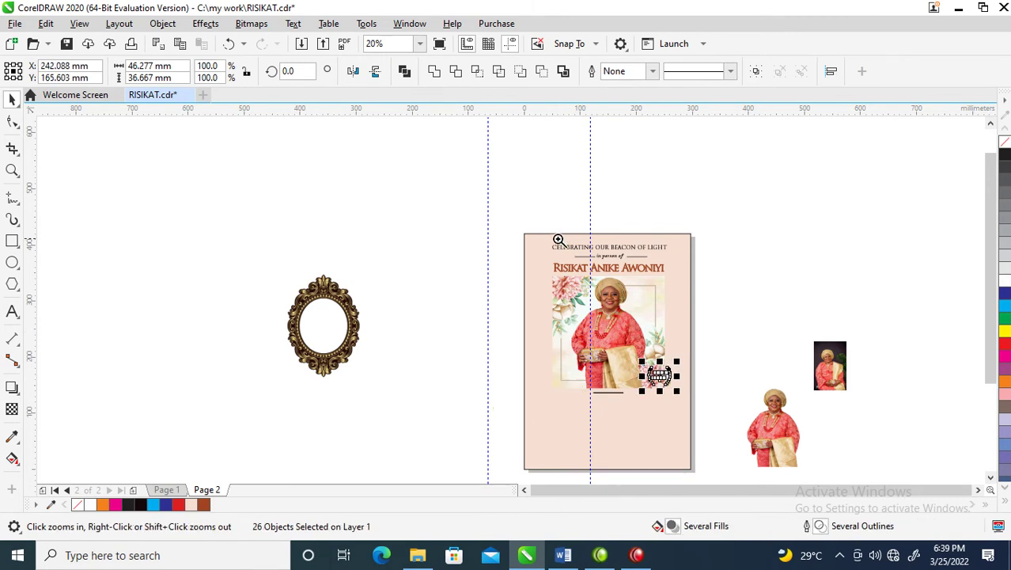
{"action": "key", "text": "shift+F2"}
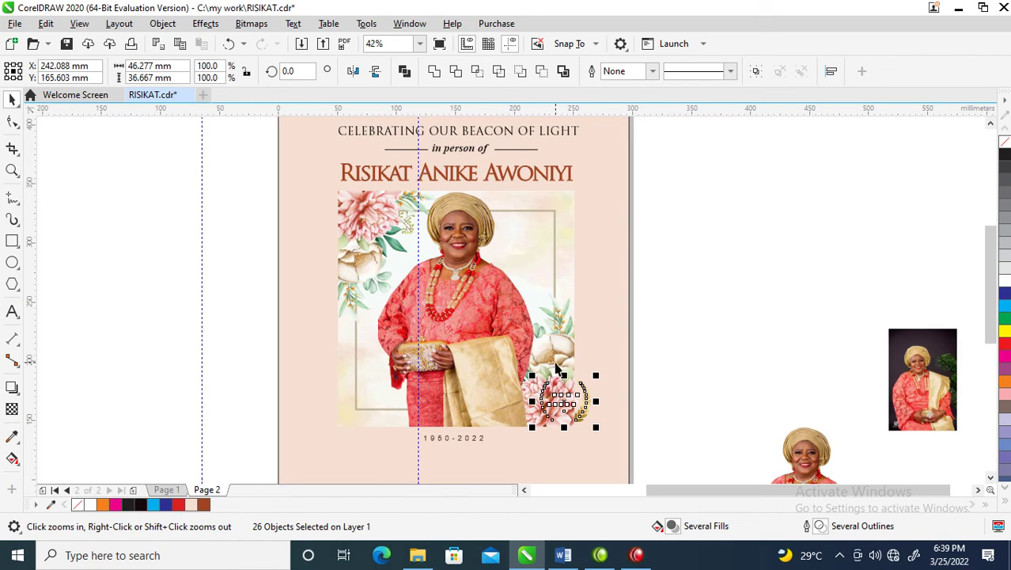
{"action": "key", "text": "ctrl+g"}
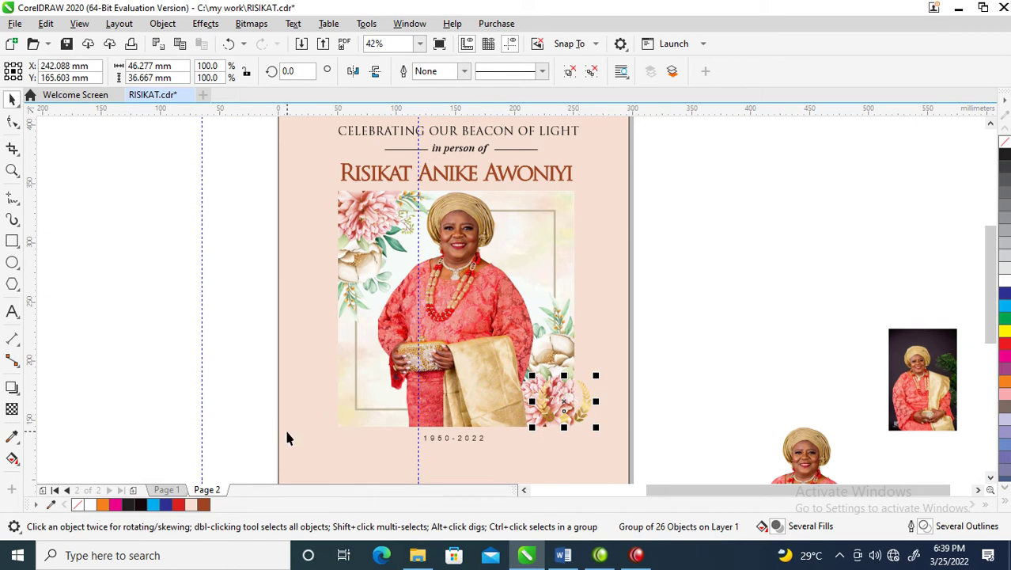
- Draw a brown circle behind the wreath, scaled to about 84% and nudged down
{"action": "left_click", "coordinate": [12, 262]}
{"action": "left_click_drag", "start_coordinate": [521, 352], "coordinate": [607, 438]}
{"action": "key", "text": "space"}
{"action": "left_click", "coordinate": [203, 505]}
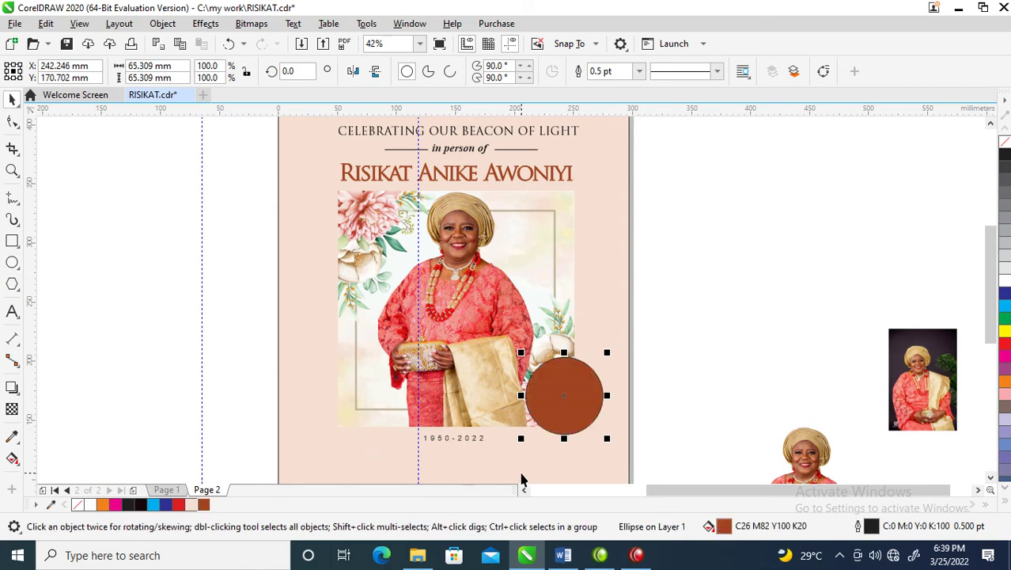
{"action": "key", "text": "ctrl+Page_Down"}
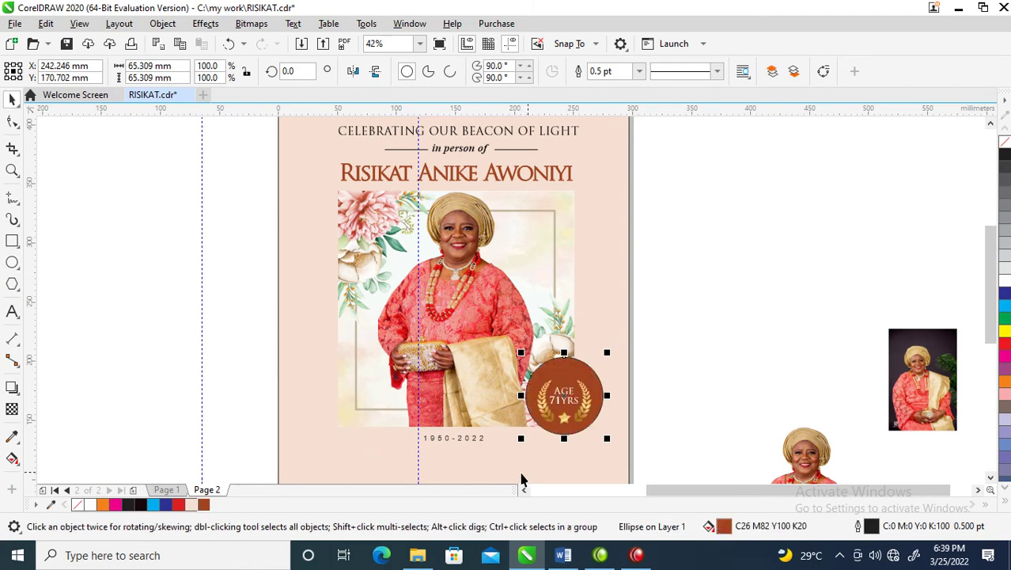
{"action": "key", "text": "z"}
{"action": "left_click", "coordinate": [677, 403]}
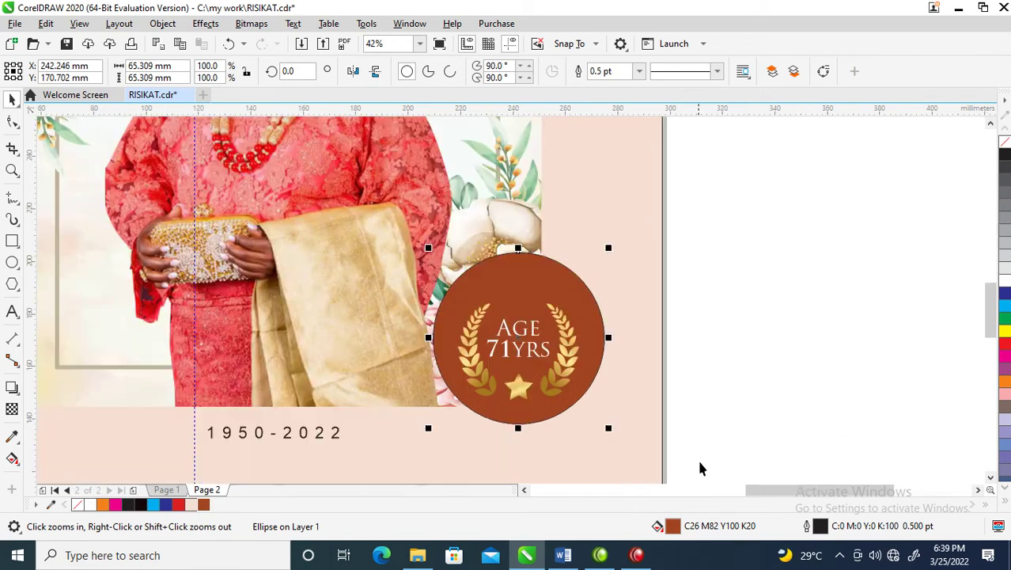
{"action": "left_click_drag", "start_coordinate": [611, 244], "coordinate": [593, 265]}
{"action": "left_click_drag", "start_coordinate": [568, 321], "coordinate": [567, 312]}
- Turn the laurels and star white and remove the brown circle's outline
{"action": "left_click", "coordinate": [818, 273]}
{"action": "left_click_drag", "start_coordinate": [490, 425], "coordinate": [393, 414]}
{"action": "left_click", "coordinate": [1003, 283]}
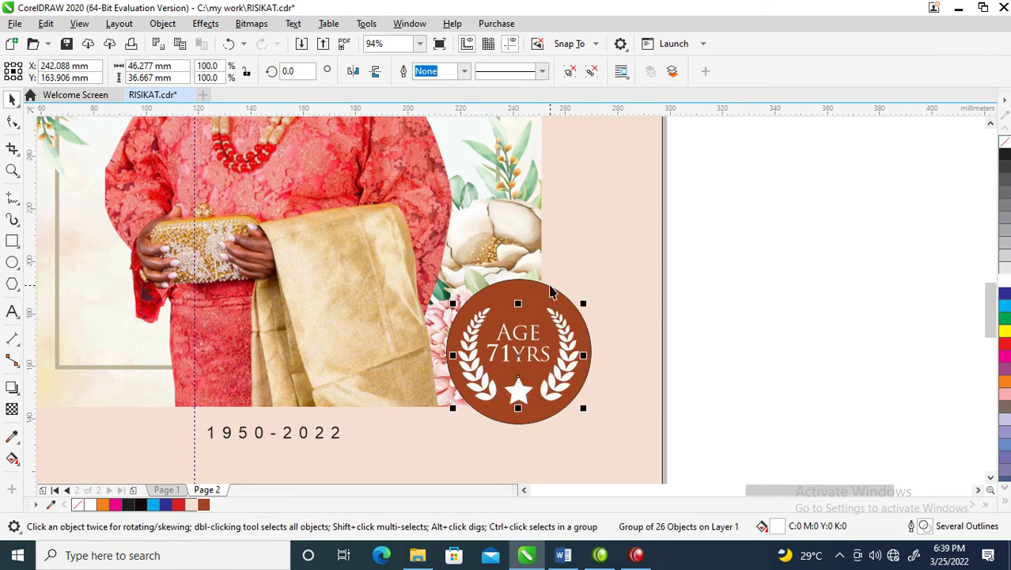
{"action": "left_click", "coordinate": [552, 292], "text": "ctrl"}
{"action": "right_click", "coordinate": [1003, 142]}
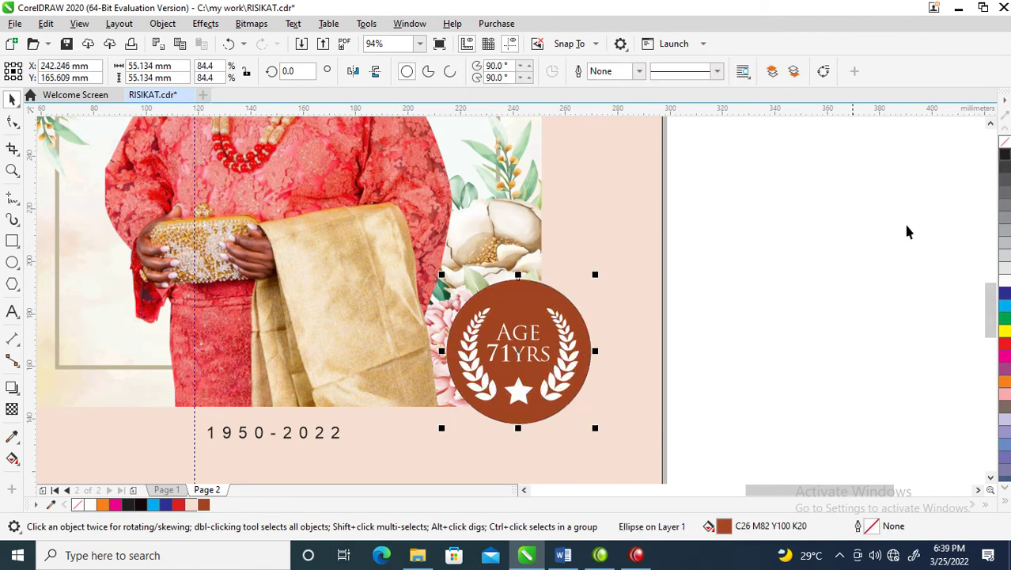
- Draw a rectangle around the 1950-2022 dates and give it the badge's brown fill with no outline
{"action": "scroll", "coordinate": [607, 368], "scroll_direction": "down", "scroll_amount": 5}
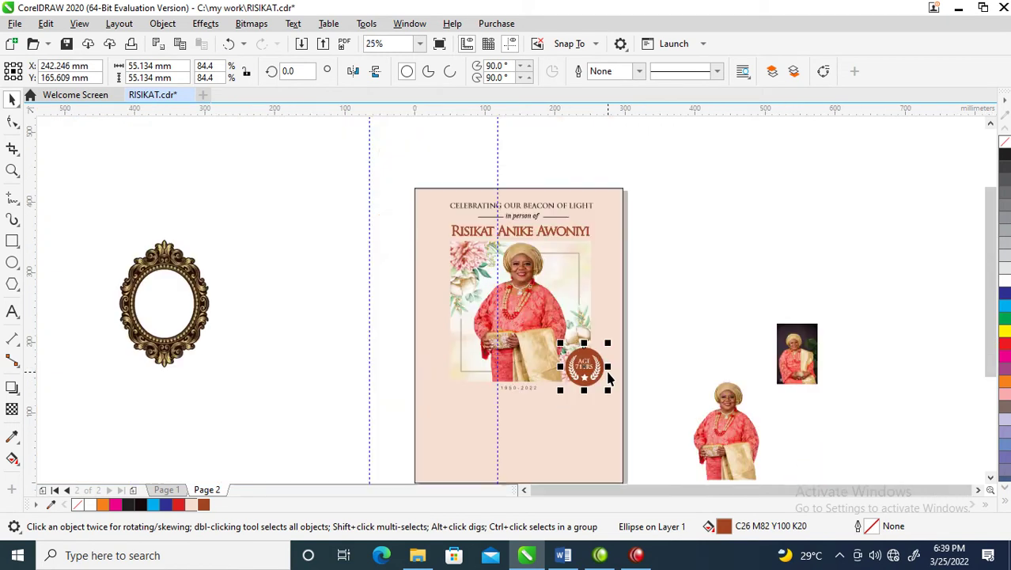
{"action": "left_click_drag", "start_coordinate": [384, 158], "coordinate": [791, 471]}
{"action": "left_click_drag", "start_coordinate": [641, 441], "coordinate": [637, 247]}
{"action": "left_click_drag", "start_coordinate": [291, 317], "coordinate": [628, 453]}
{"action": "left_click", "coordinate": [12, 242]}
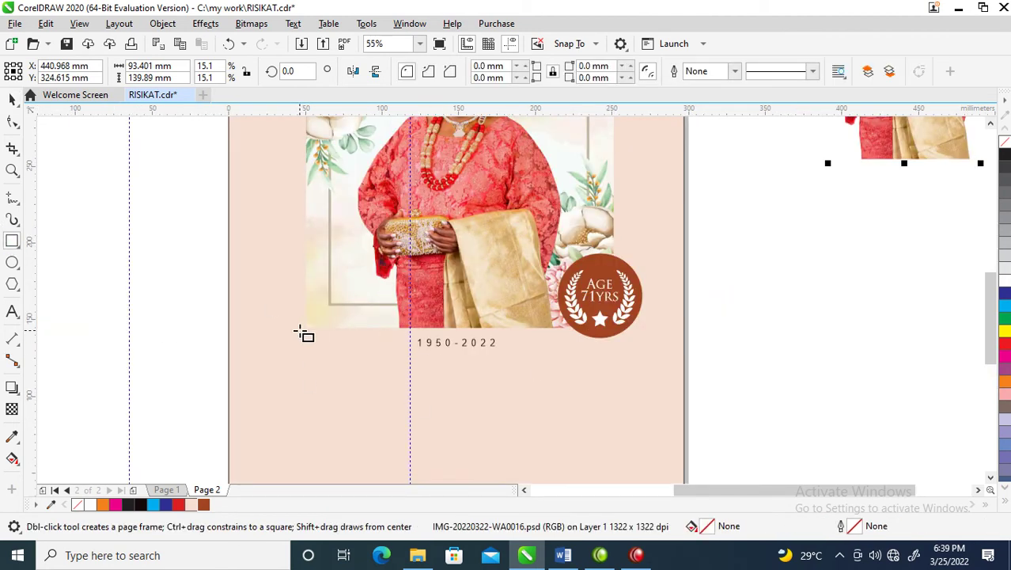
{"action": "left_click_drag", "start_coordinate": [307, 334], "coordinate": [604, 355]}
{"action": "key", "text": "space"}
{"action": "left_click_drag", "start_coordinate": [622, 264], "coordinate": [538, 340]}
{"action": "left_click", "coordinate": [607, 420]}
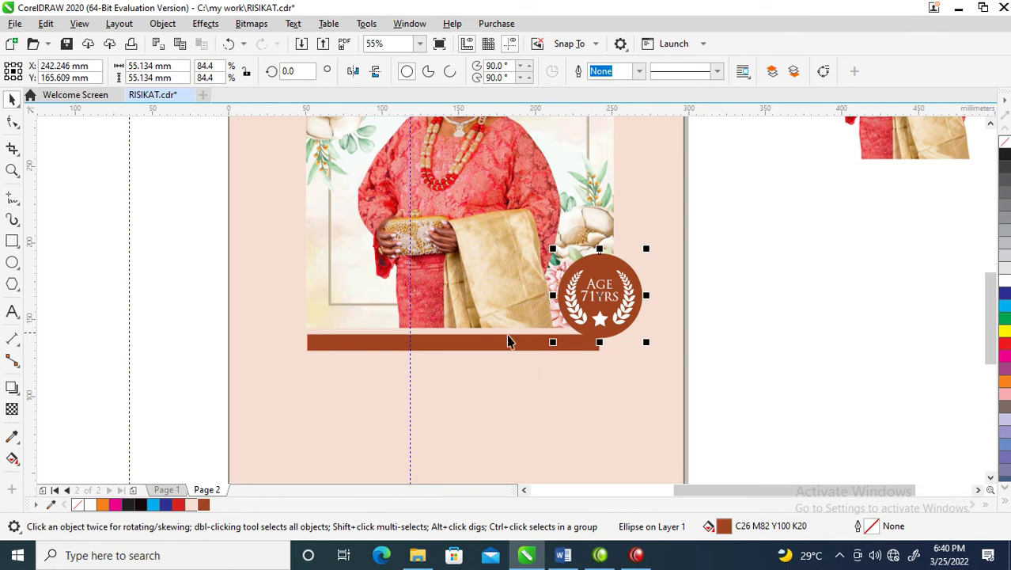
- Centre the dates on the brown bar, then centre both under the portrait
{"action": "left_click_drag", "start_coordinate": [356, 331], "coordinate": [572, 370]}
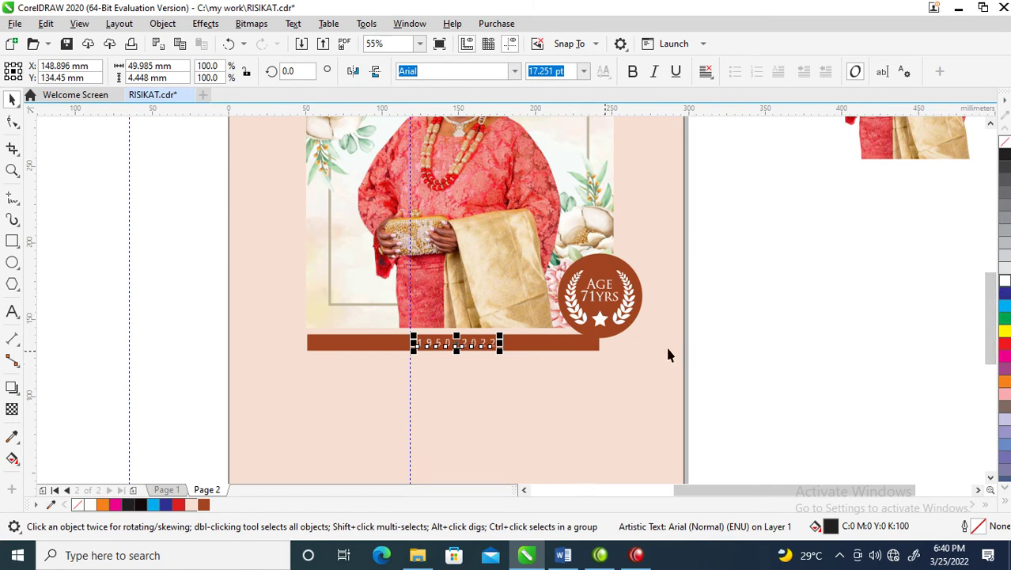
{"action": "left_click", "coordinate": [563, 349], "text": "shift"}
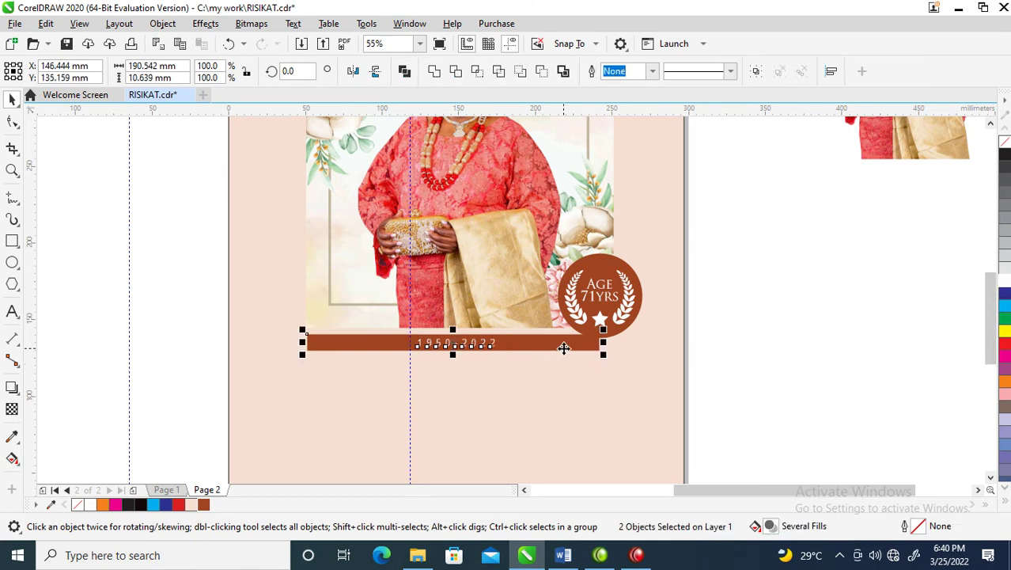
{"action": "key", "text": "c"}
{"action": "left_click", "coordinate": [497, 323], "text": "shift"}
{"action": "key", "text": "c"}
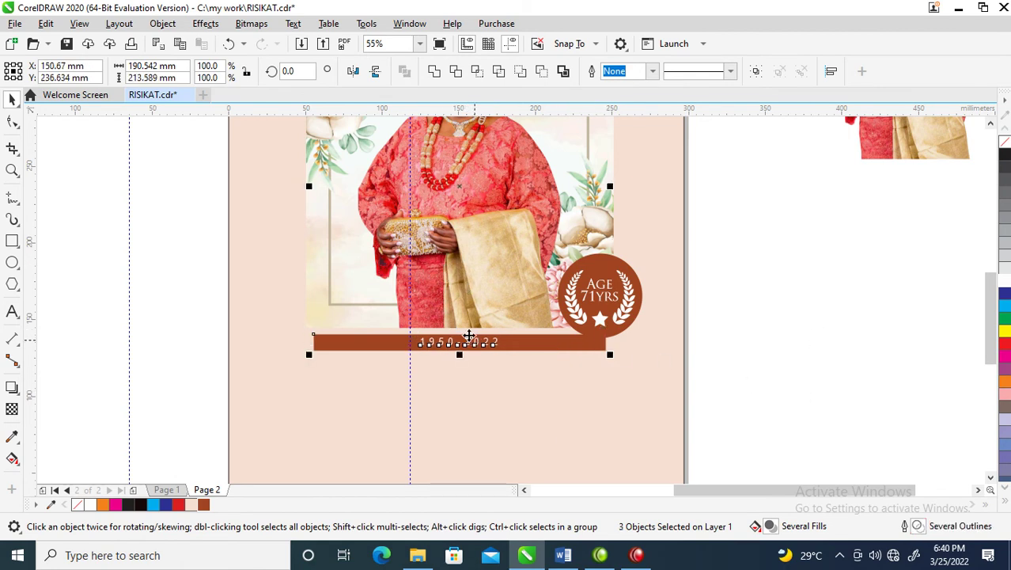
{"action": "left_click", "coordinate": [769, 382]}
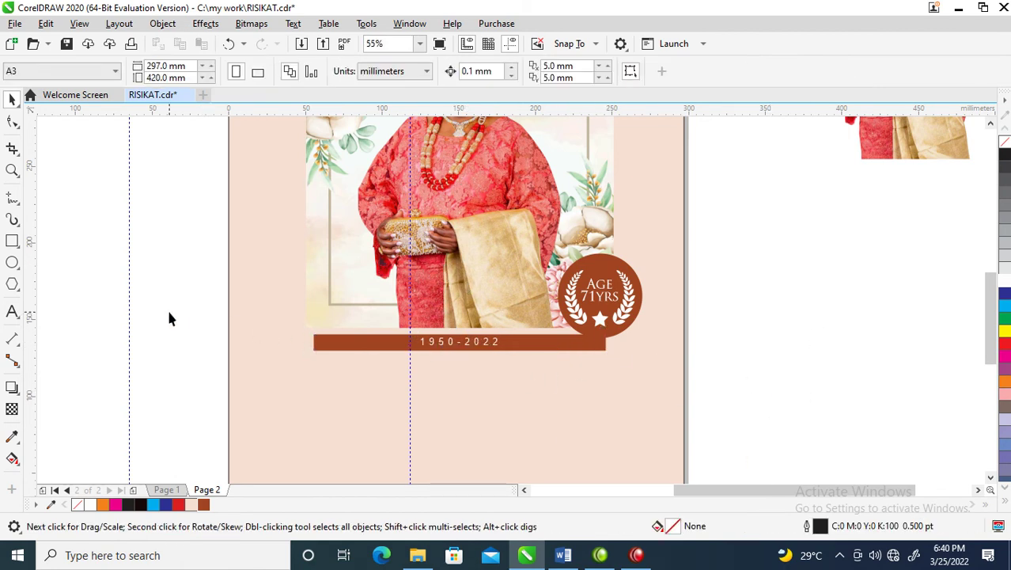
- Stretch the brown bar to about 199.5 mm to match the photo's width
{"action": "left_click_drag", "start_coordinate": [169, 314], "coordinate": [619, 389]}
{"action": "left_click", "coordinate": [607, 346]}
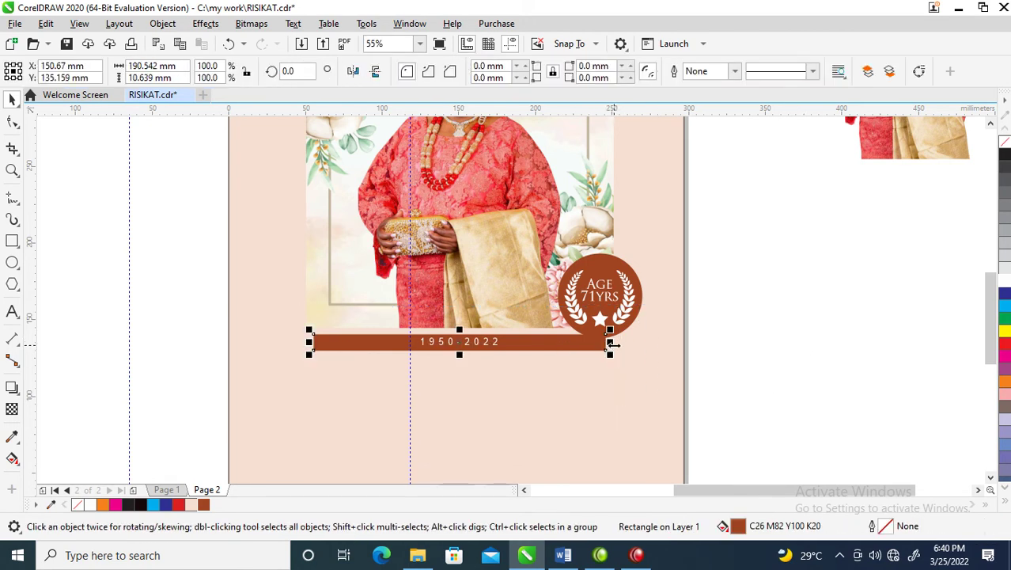
{"action": "left_click_drag", "start_coordinate": [610, 343], "coordinate": [620, 345]}
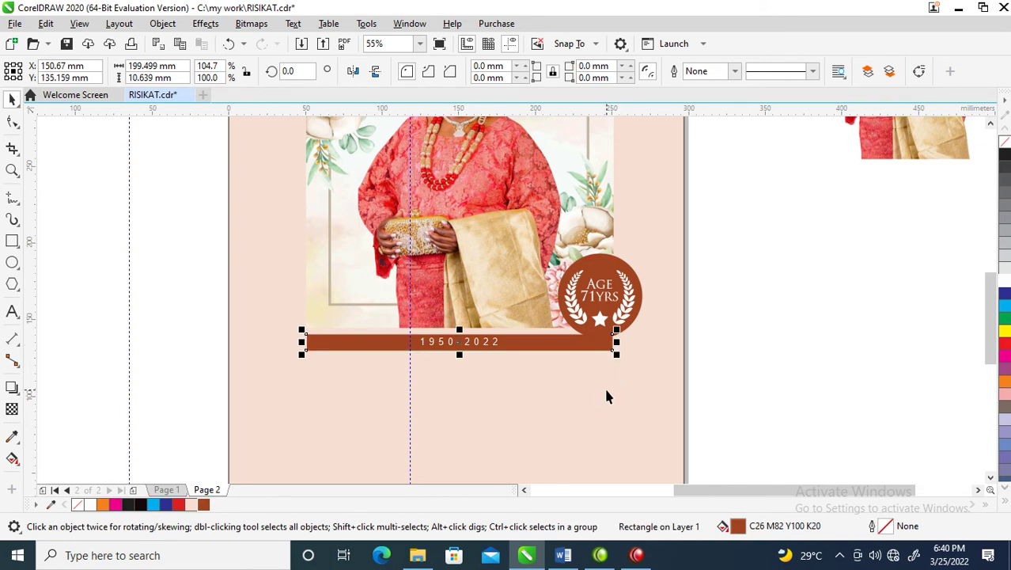
{"action": "scroll", "coordinate": [606, 388], "scroll_direction": "down", "scroll_amount": 2}
{"action": "left_click", "coordinate": [604, 221], "text": "shift"}
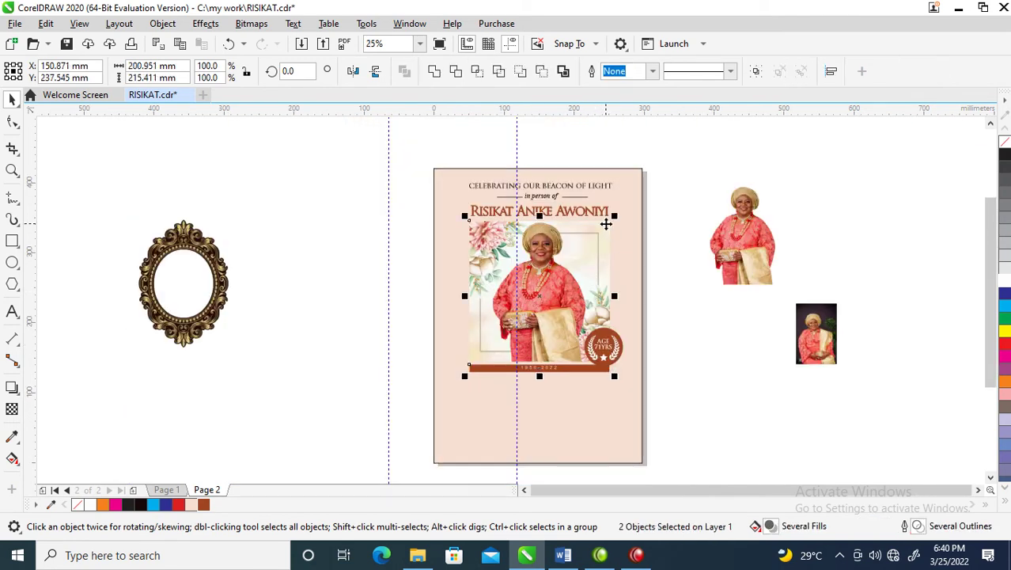
{"action": "left_click", "coordinate": [653, 384]}
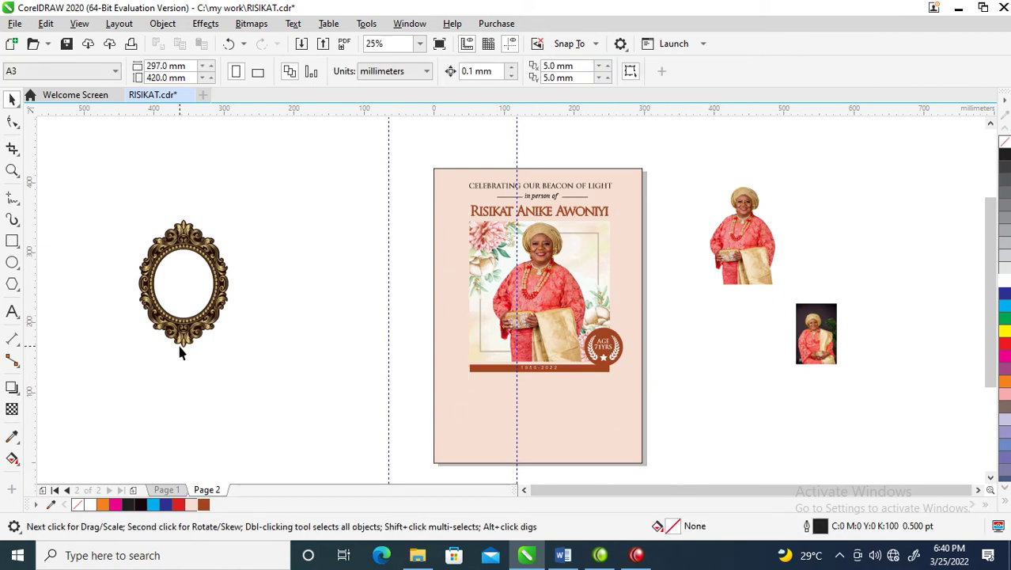
- In Word, select the text from 'Burial Arrangement' through the 'Survived by…' line for copying
{"action": "left_click", "coordinate": [563, 555]}
{"action": "left_click_drag", "start_coordinate": [1005, 395], "coordinate": [980, 100]}
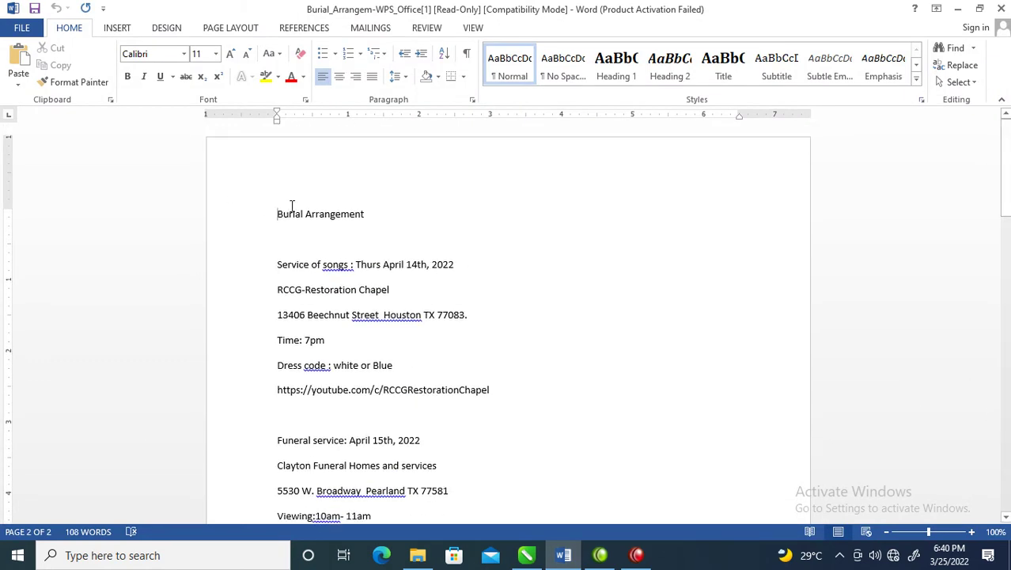
{"action": "left_click_drag", "start_coordinate": [279, 214], "coordinate": [531, 333]}
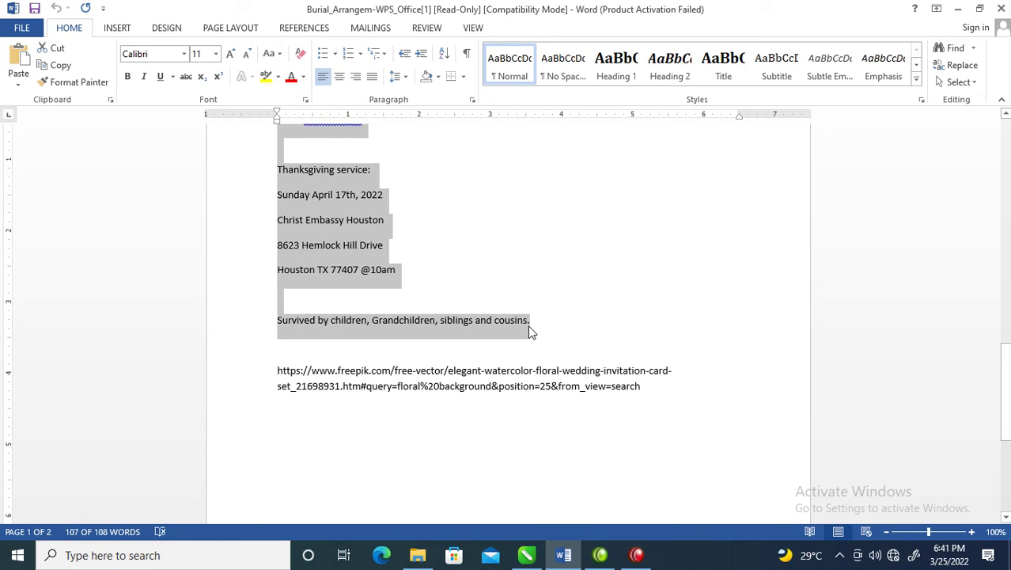
- Paste the Burial Arrangement details as text below the dates banner, keeping their fonts and formatting
{"action": "left_click", "coordinate": [526, 555]}
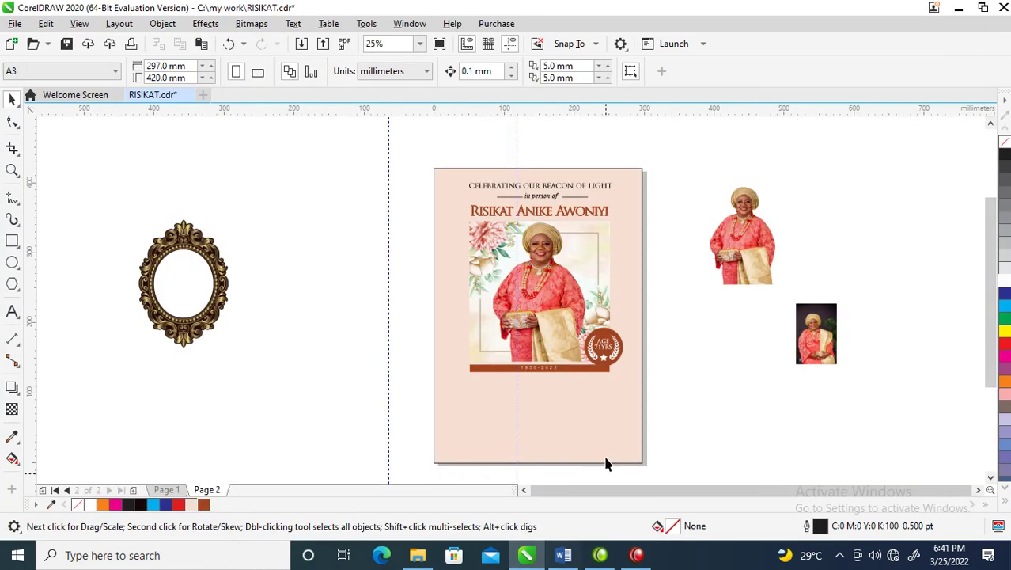
{"action": "left_click_drag", "start_coordinate": [437, 306], "coordinate": [605, 463]}
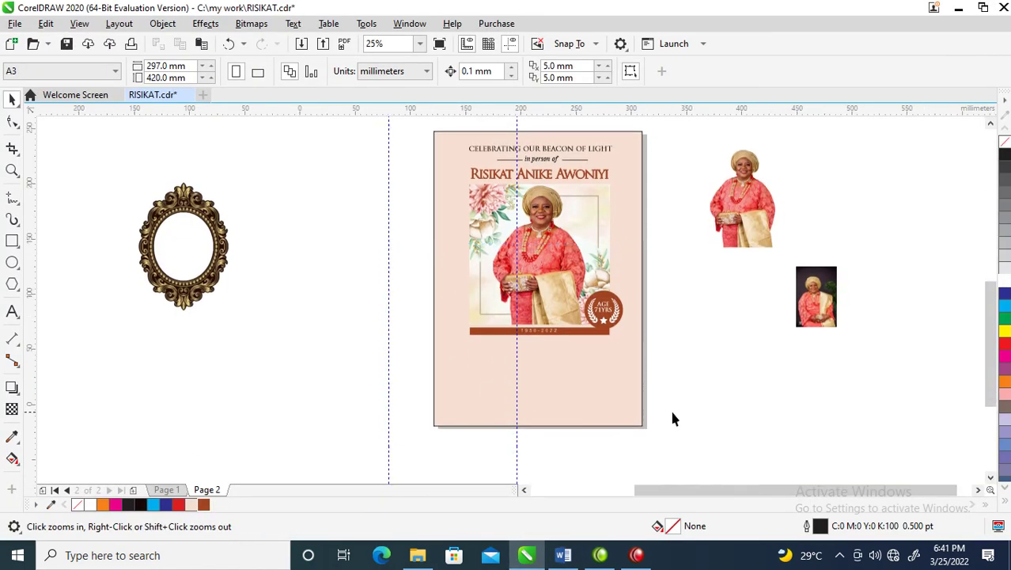
{"action": "left_click_drag", "start_coordinate": [275, 185], "coordinate": [713, 420]}
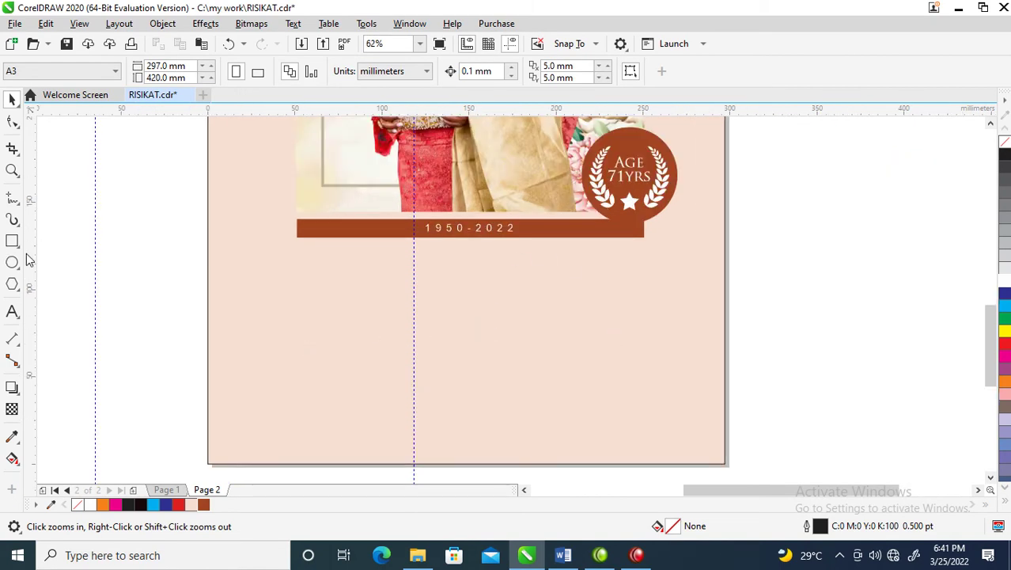
{"action": "left_click", "coordinate": [12, 311]}
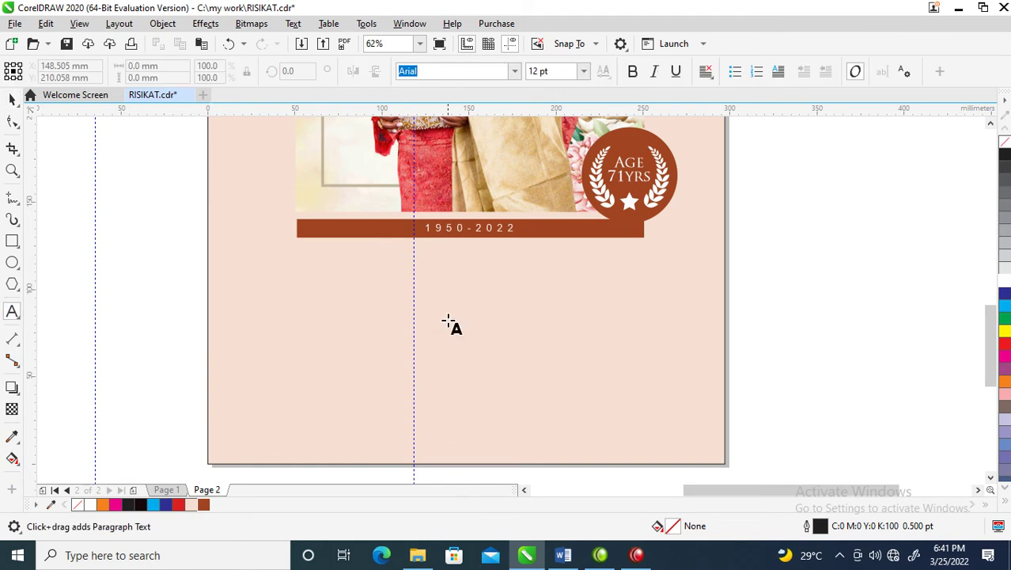
{"action": "left_click", "coordinate": [252, 280]}
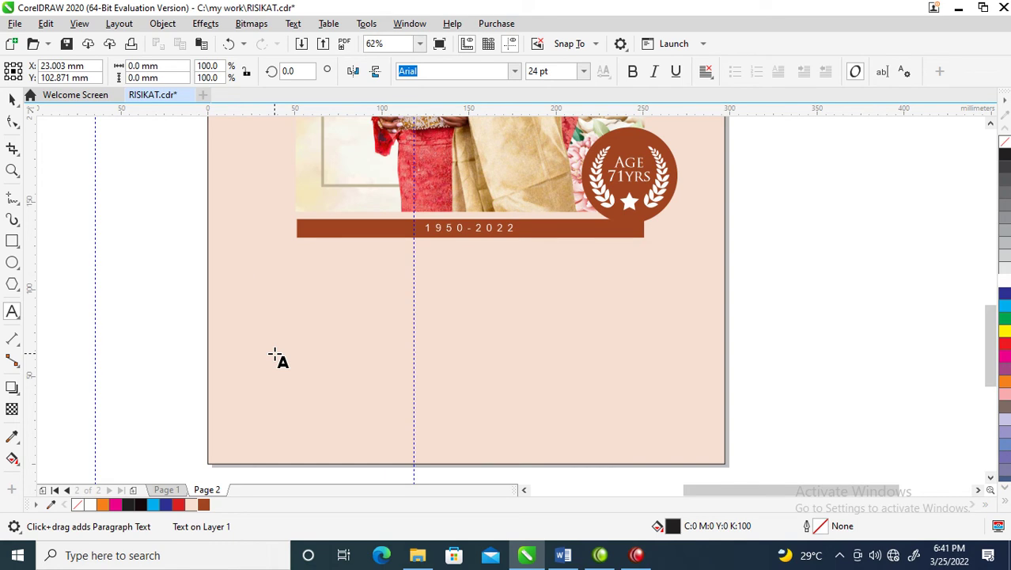
{"action": "key", "text": "ctrl+v"}
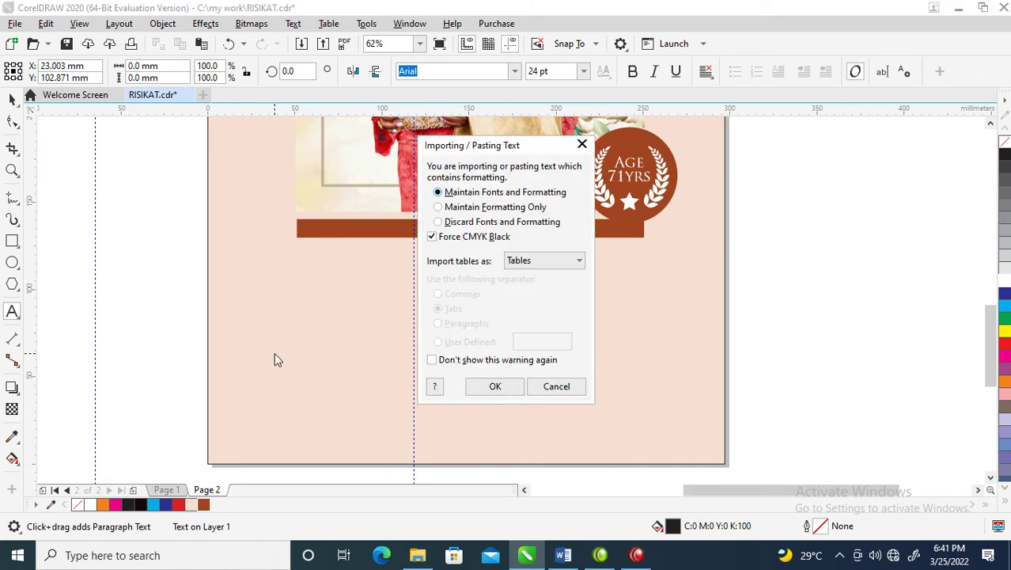
{"action": "left_click", "coordinate": [486, 386]}
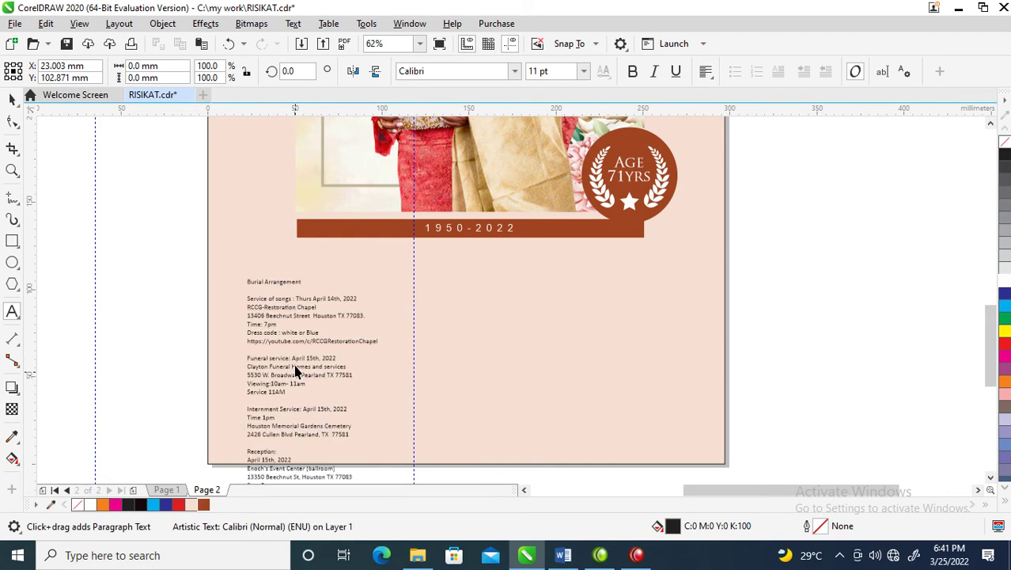
{"action": "key", "text": "ctrl+space"}
- Set the pasted burial details text in Trajan Pro
{"action": "left_click", "coordinate": [514, 71]}
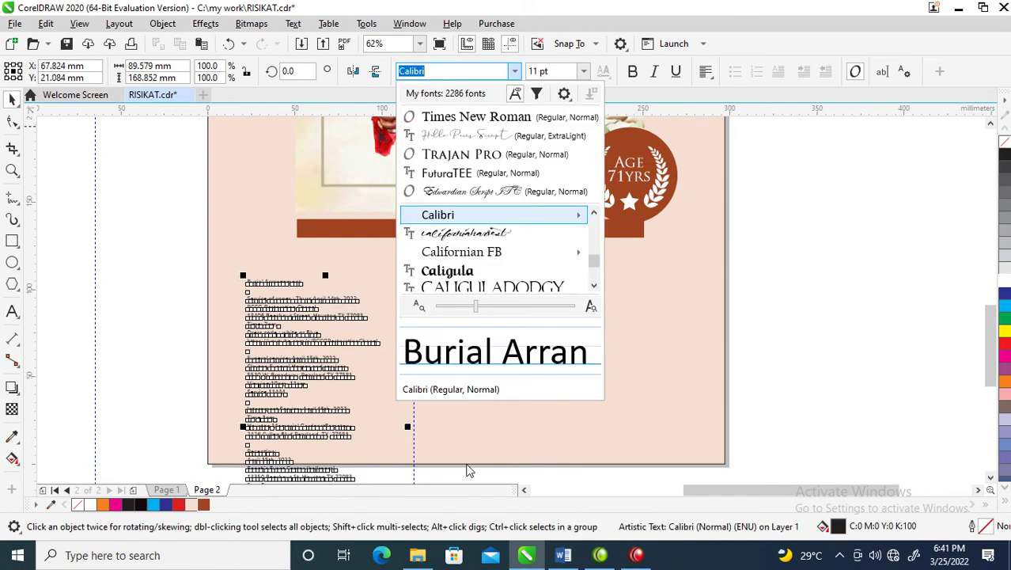
{"action": "left_click", "coordinate": [467, 158]}
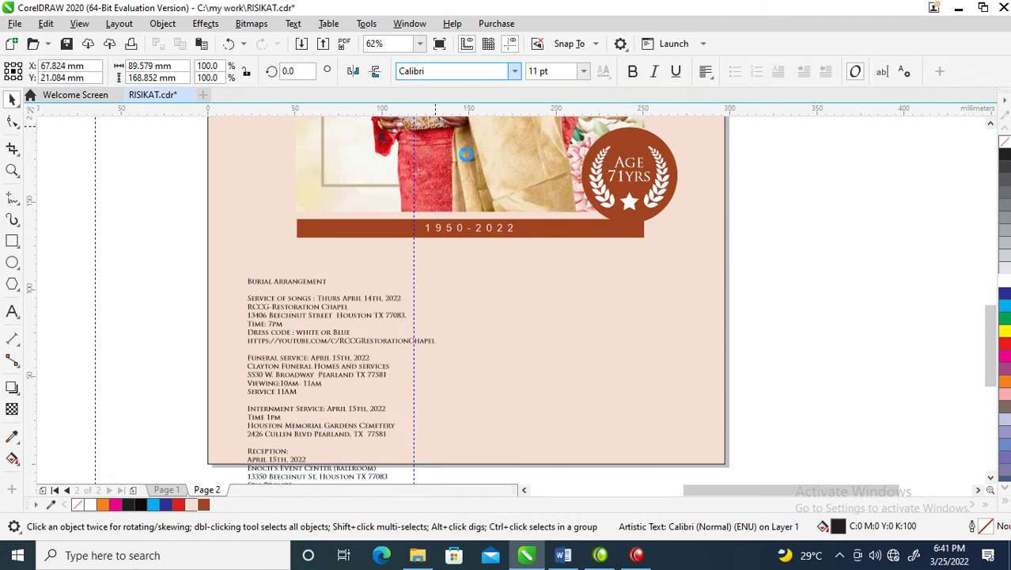
{"action": "key", "text": "z"}
{"action": "left_click_drag", "start_coordinate": [169, 209], "coordinate": [556, 434]}
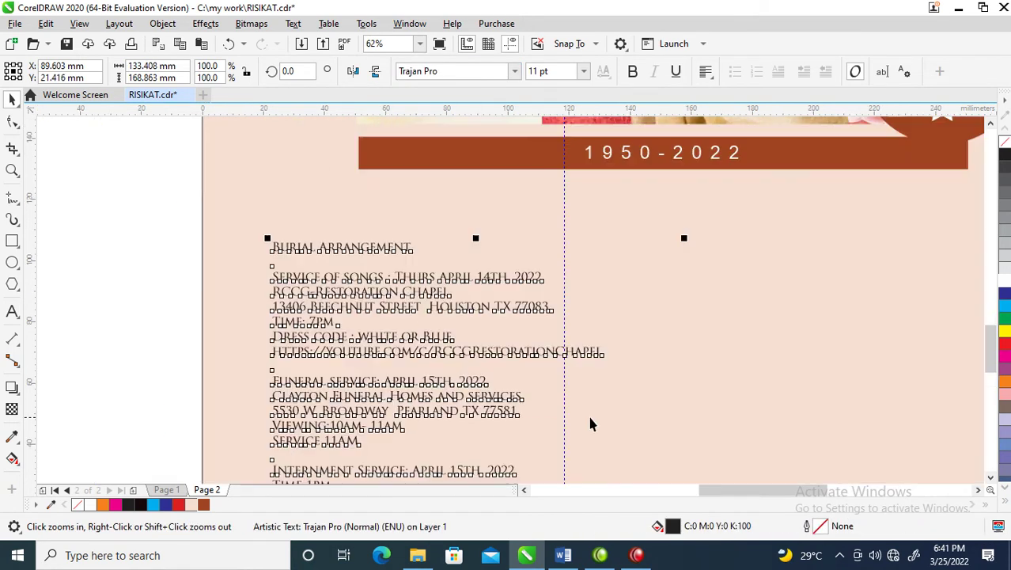
- Move 'Burial Arrangement' out of the block into its own heading under the date bar, about 23 pt
{"action": "double_click", "coordinate": [408, 245]}
{"action": "left_click_drag", "start_coordinate": [411, 247], "coordinate": [245, 246]}
{"action": "key", "text": "ctrl+c"}
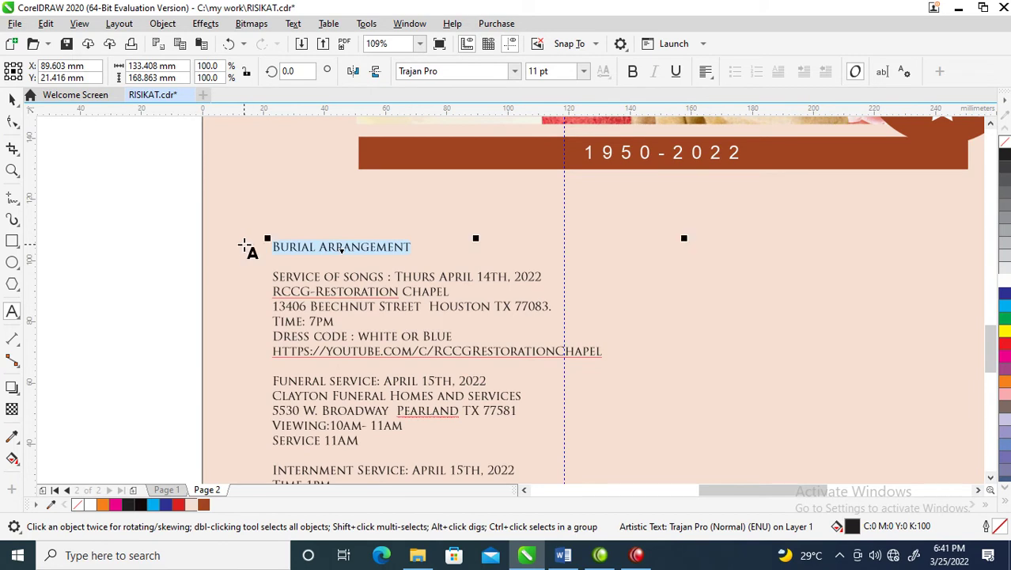
{"action": "key", "text": "Delete"}
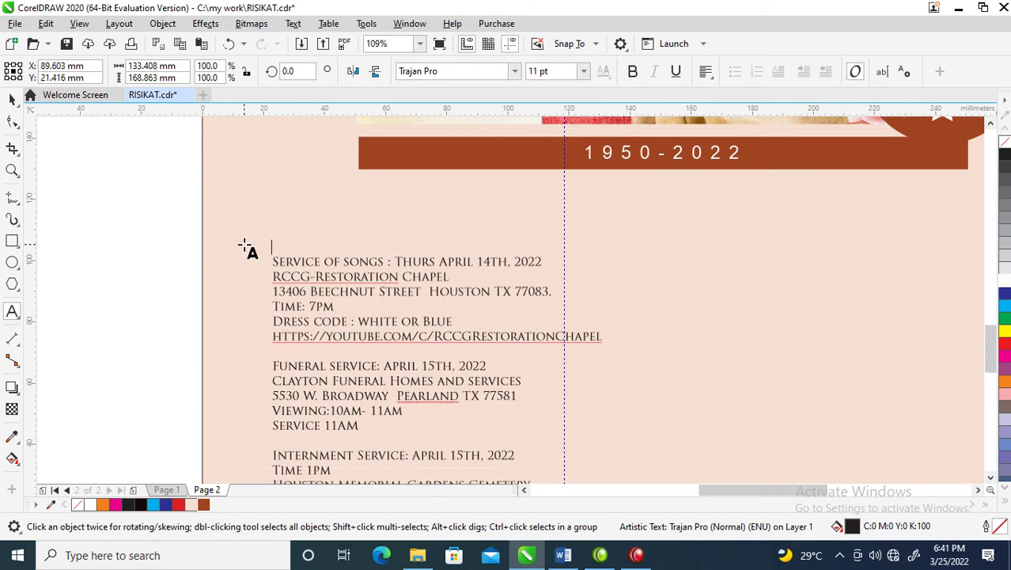
{"action": "left_click", "coordinate": [593, 190]}
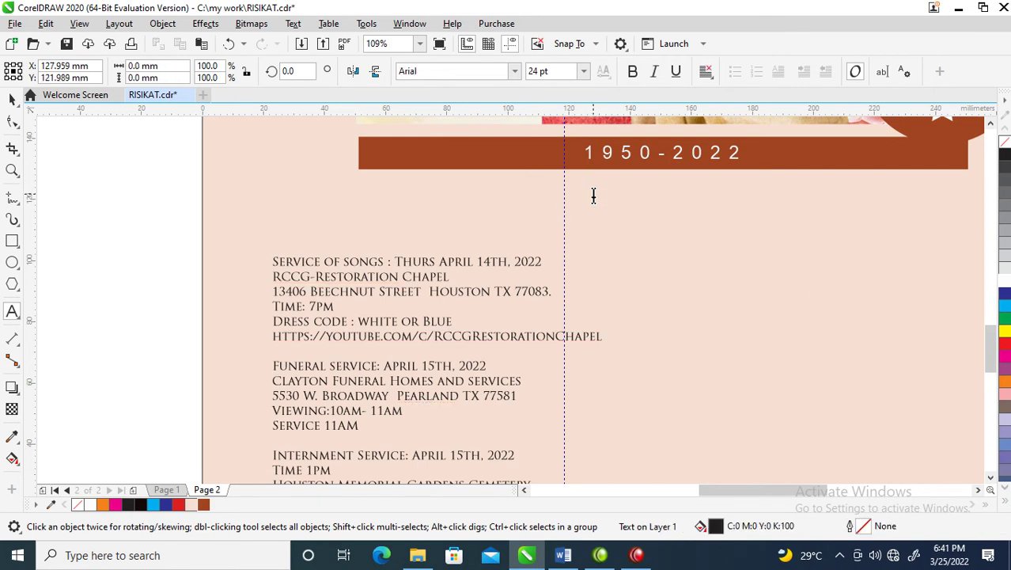
{"action": "key", "text": "ctrl+v"}
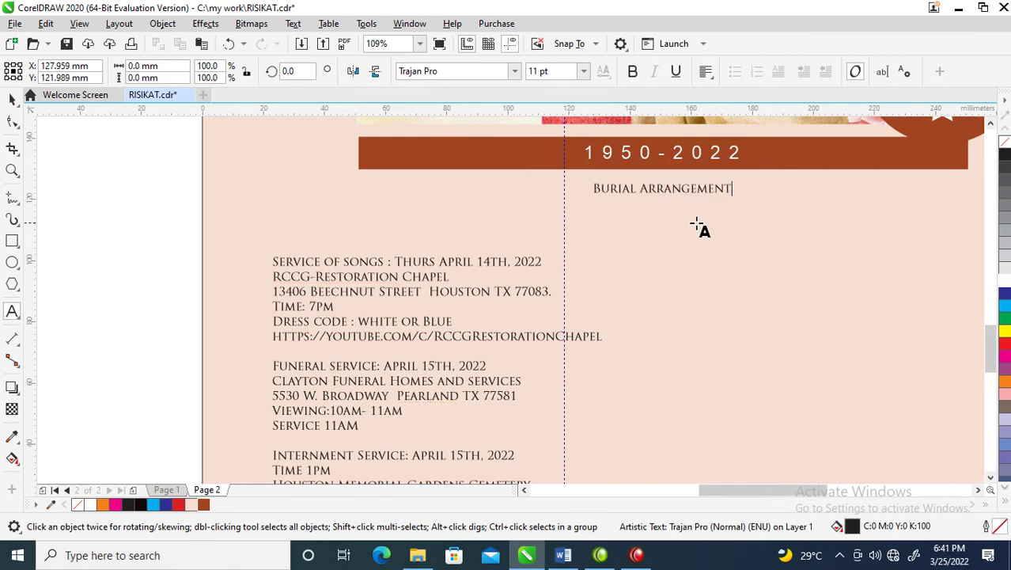
{"action": "key", "text": "ctrl+space"}
{"action": "left_click_drag", "start_coordinate": [744, 204], "coordinate": [810, 219]}
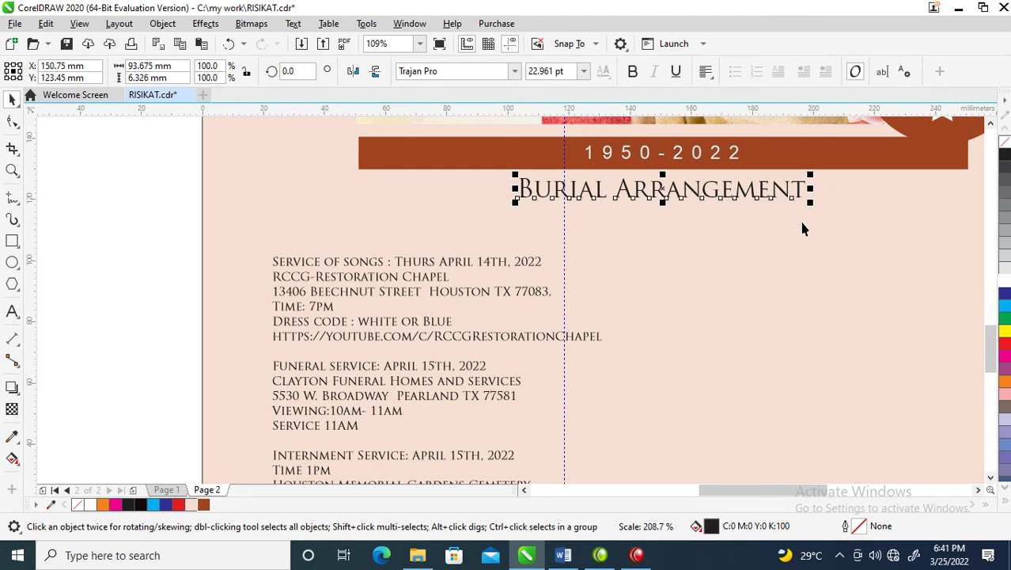
{"action": "double_click", "coordinate": [426, 270]}
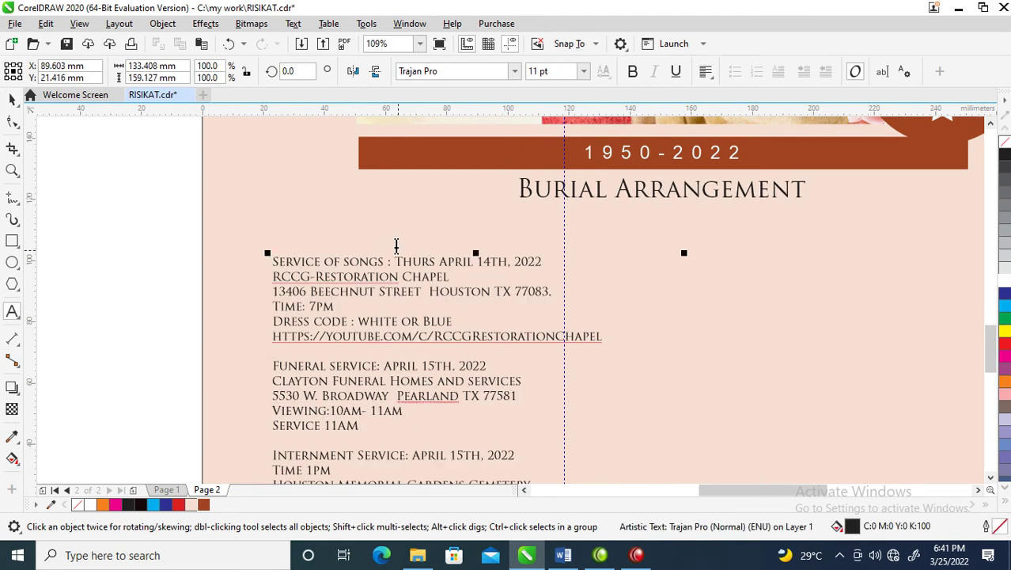
- Put THURS April 14th on its own line and split the Service of songs block into separate text at left
{"action": "key", "text": "Return"}
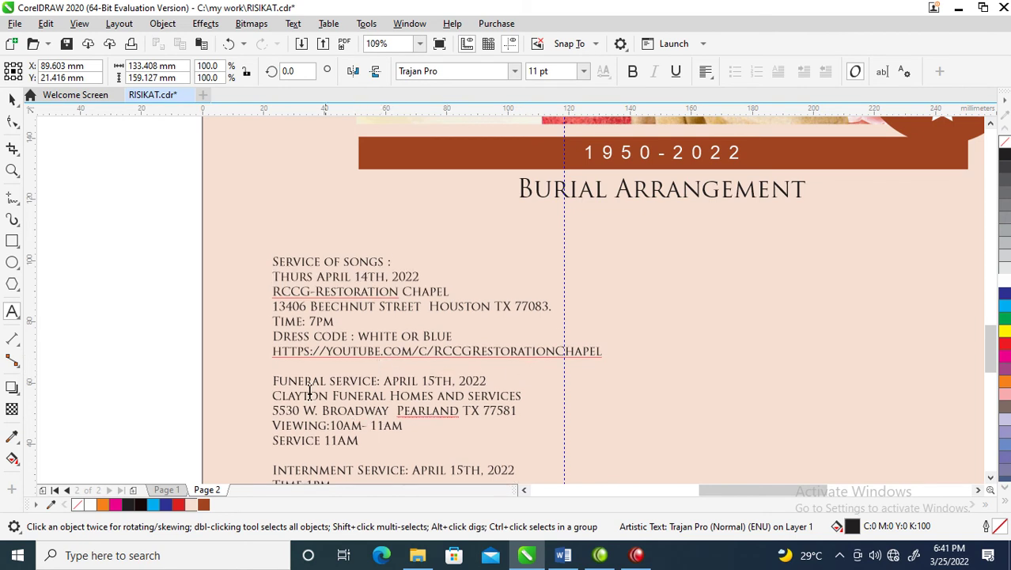
{"action": "left_click_drag", "start_coordinate": [274, 380], "coordinate": [396, 296]}
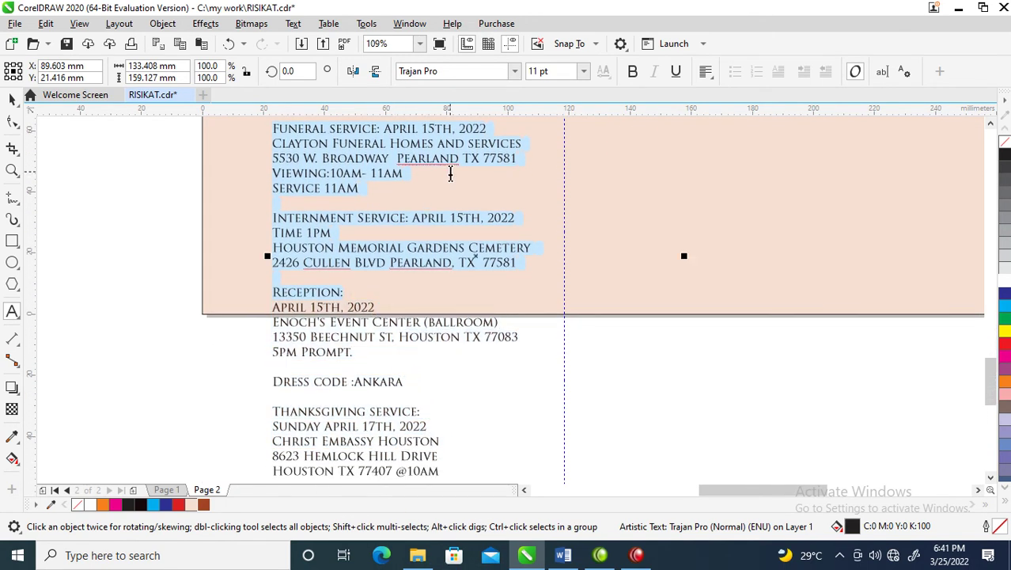
{"action": "scroll", "coordinate": [447, 170], "scroll_direction": "down", "scroll_amount": 4}
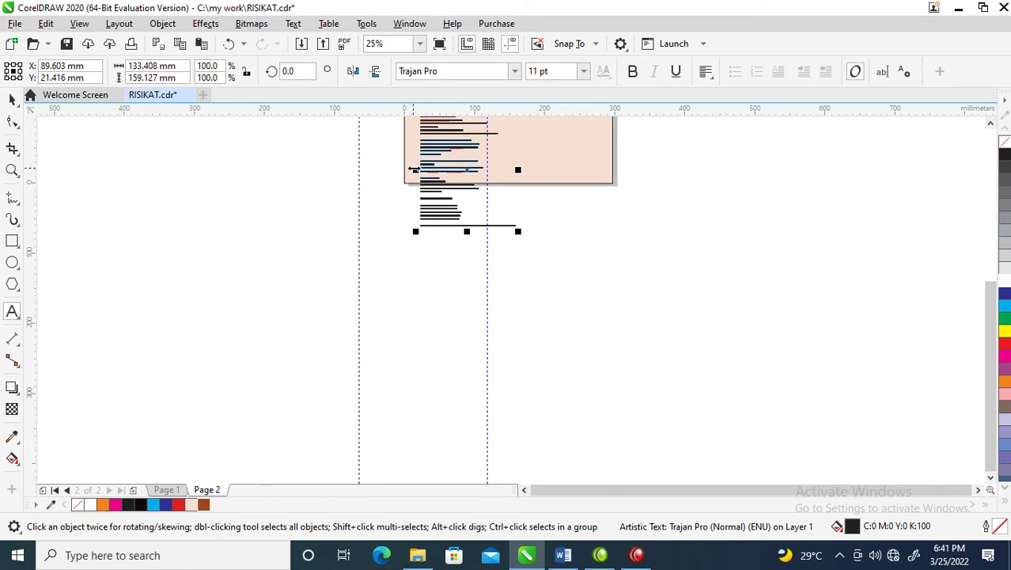
{"action": "key", "text": "ctrl+space"}
{"action": "key", "text": "z"}
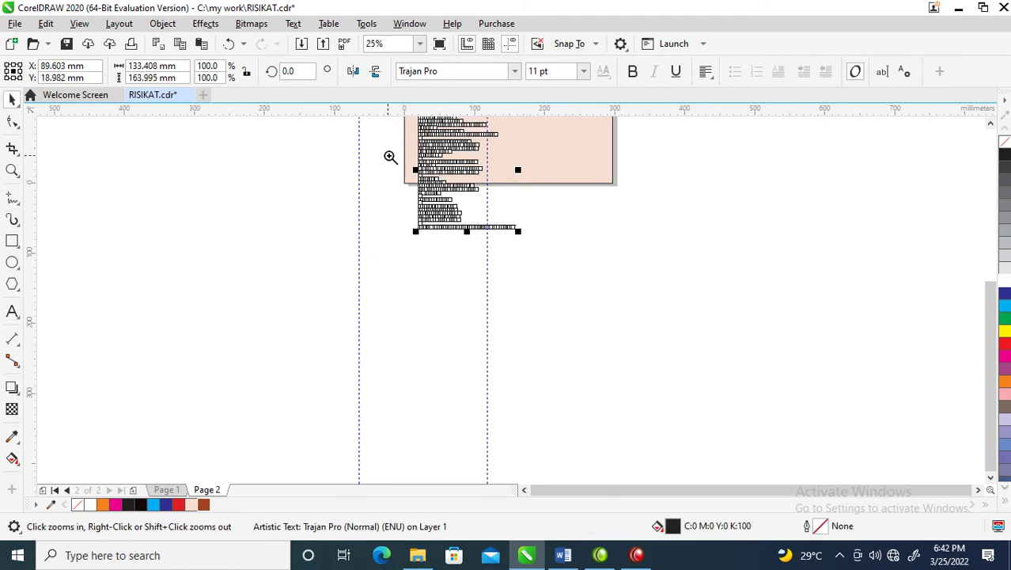
{"action": "left_click", "coordinate": [539, 131]}
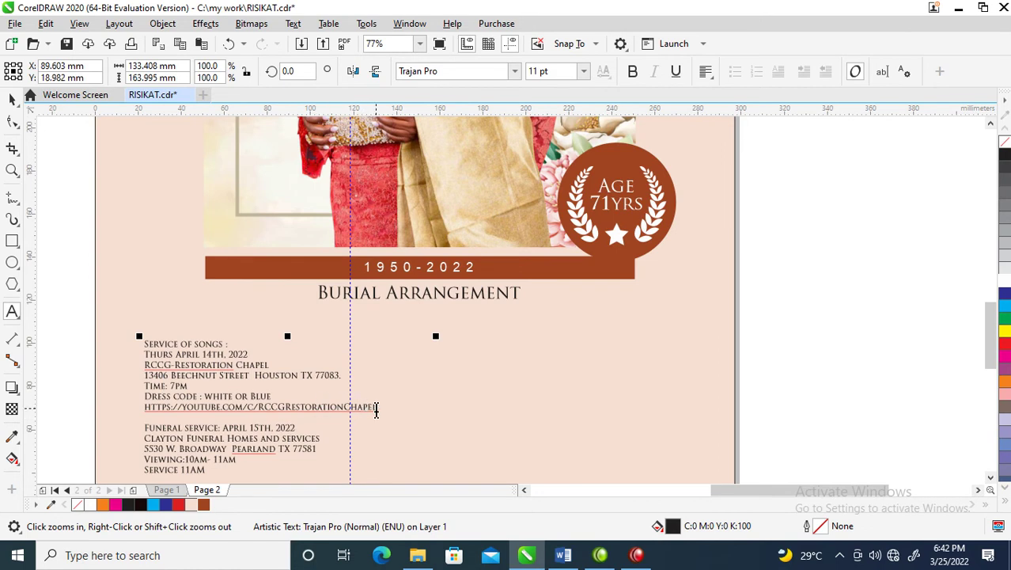
{"action": "left_click_drag", "start_coordinate": [377, 408], "coordinate": [101, 319]}
{"action": "key", "text": "Delete"}
{"action": "left_click", "coordinate": [124, 297]}
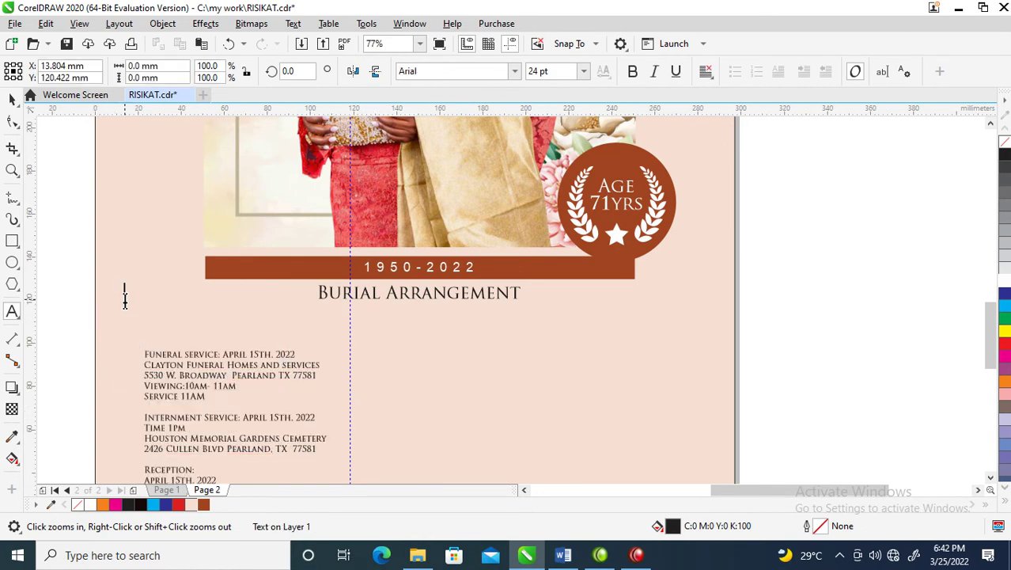
{"action": "key", "text": "ctrl+v"}
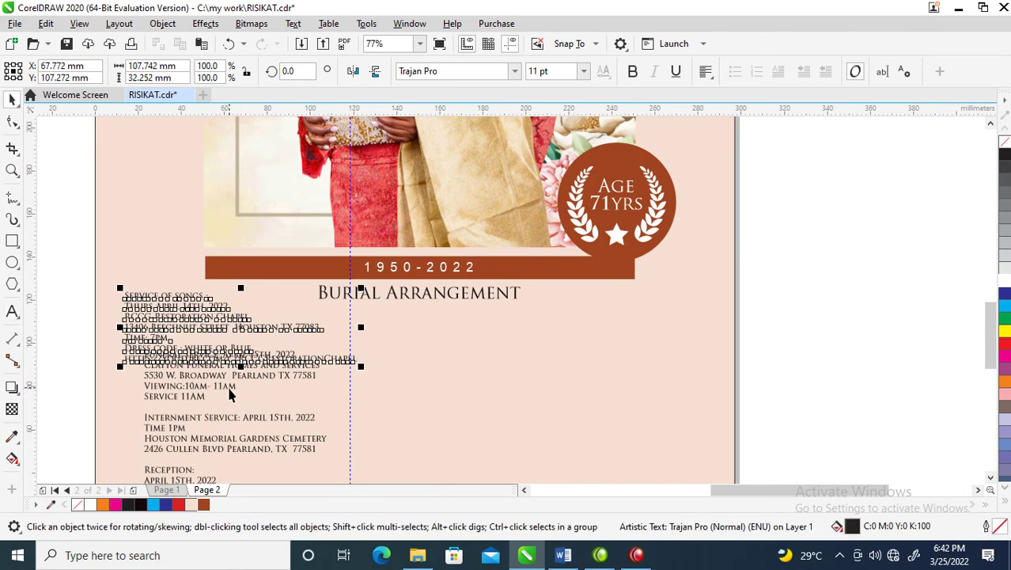
- Move the remaining text aside and split the Funeral service lines into their own block on the right
{"action": "left_click_drag", "start_coordinate": [229, 393], "coordinate": [447, 443]}
{"action": "double_click", "coordinate": [425, 446]}
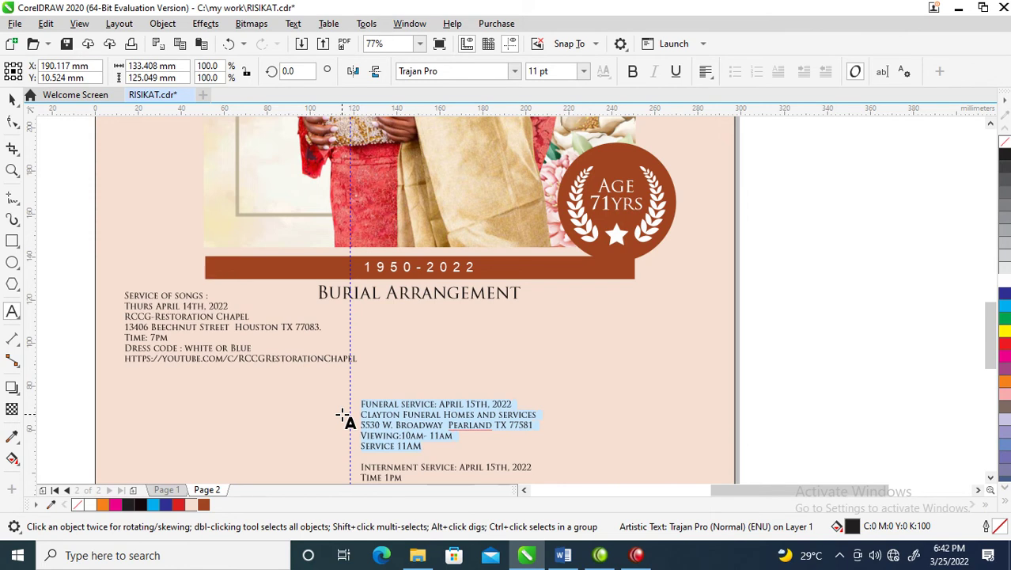
{"action": "key", "text": "Delete"}
{"action": "left_click", "coordinate": [557, 339]}
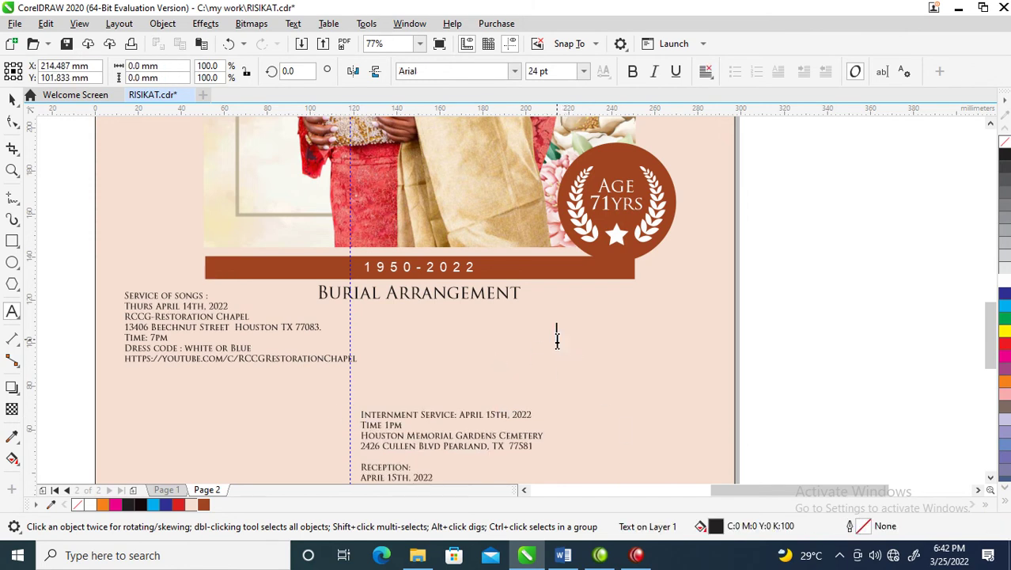
{"action": "type", "text": "Funeral service: April 15th, 2022 Clayton Funeral Homes and services 5530 W. Broadway Pearland TX 77581 Viewing:10am- 11am Service 11AM"}
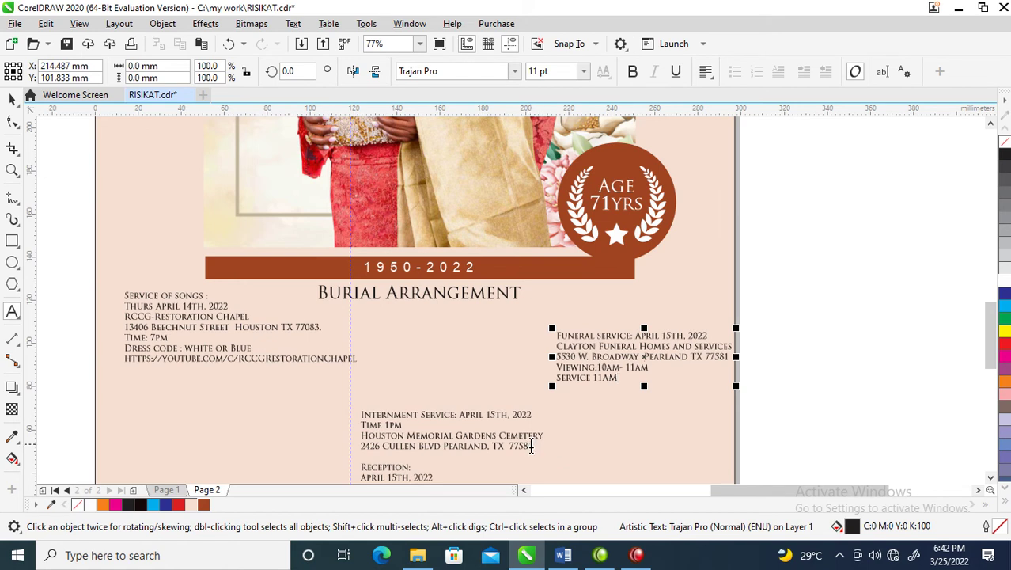
- Split the four Internment Service lines into a separate text object in the middle
{"action": "left_click_drag", "start_coordinate": [531, 447], "coordinate": [309, 412]}
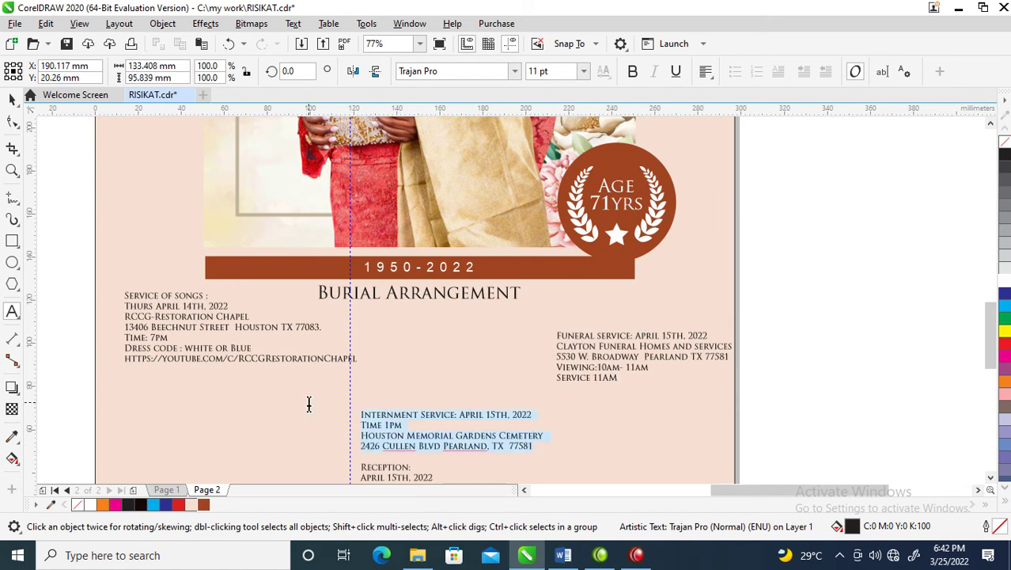
{"action": "key", "text": "Delete"}
{"action": "left_click", "coordinate": [239, 392]}
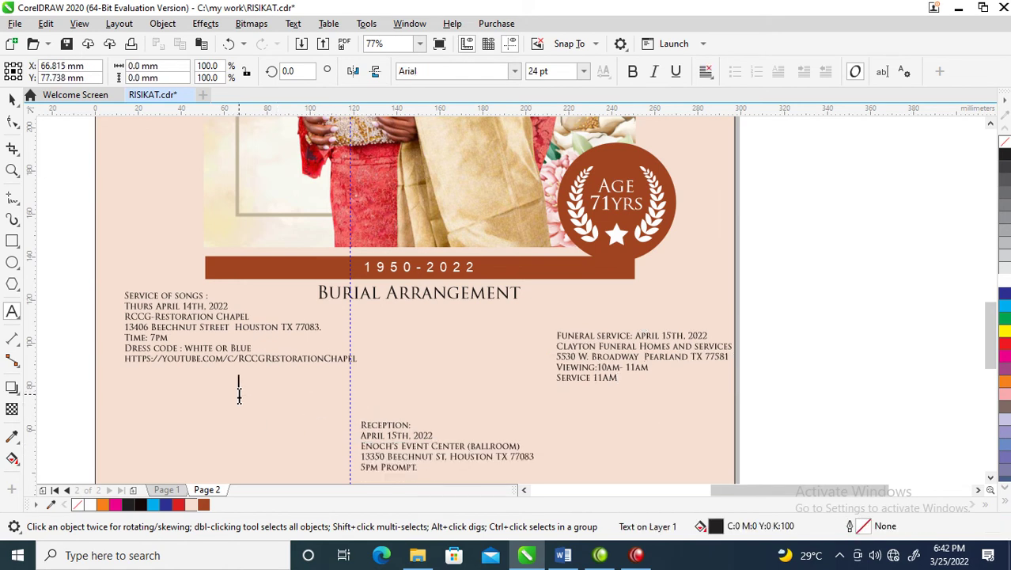
{"action": "type", "text": "INTERNMENT SERVICE: APRIL 15TH, 2022 TIME: 1PM HOUSTON MEMORIAL GARDENS CEMETERY 2426 CULLEN BLVD PEARLAND, TX 77581"}
{"action": "key", "text": "ctrl+space"}
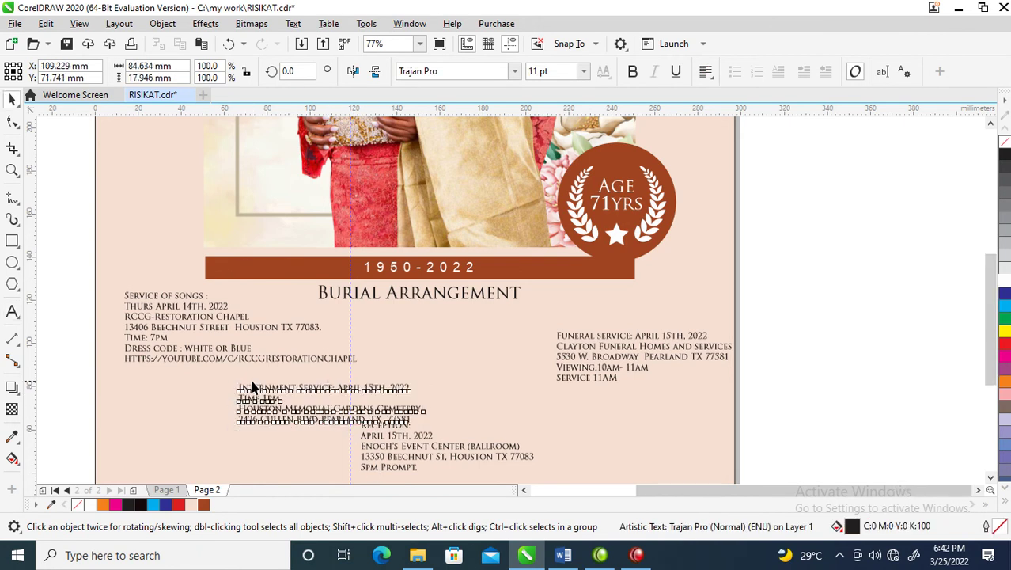
- Split the Reception lines, through the dress code, into a separate block at the lower left
{"action": "scroll", "coordinate": [253, 387], "scroll_direction": "down", "scroll_amount": 3}
{"action": "key", "text": "z"}
{"action": "left_click_drag", "start_coordinate": [130, 317], "coordinate": [501, 478]}
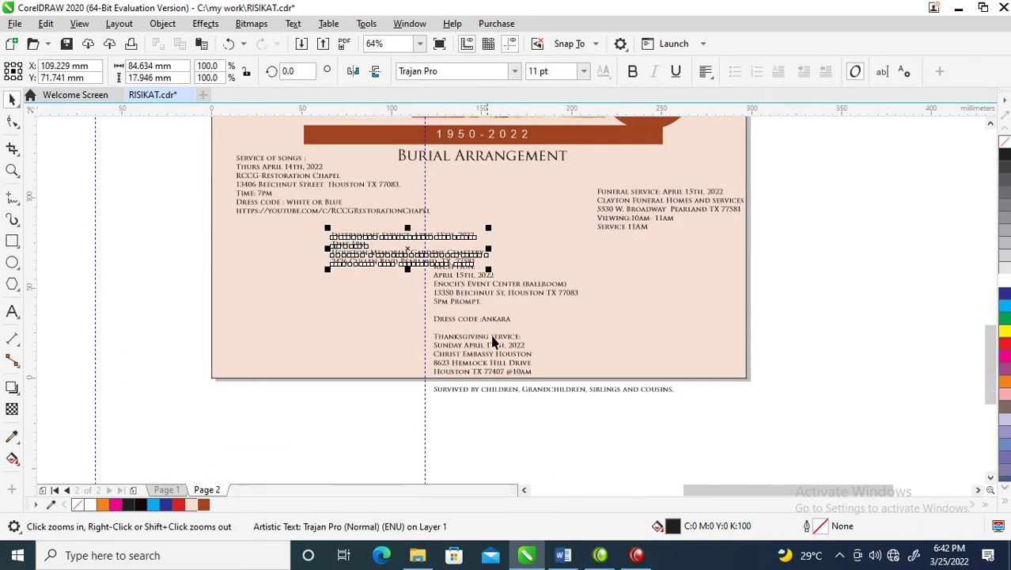
{"action": "key", "text": "space"}
{"action": "mouse_move", "coordinate": [512, 343]}
{"action": "left_mouse_down"}
{"action": "mouse_move", "coordinate": [514, 371]}
{"action": "mouse_move", "coordinate": [510, 348]}
{"action": "left_mouse_up"}
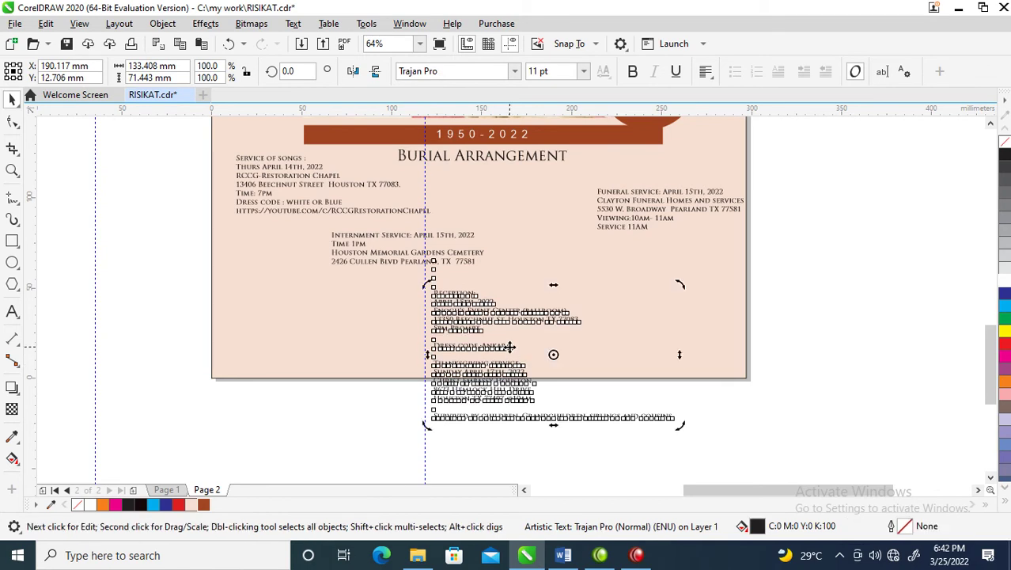
{"action": "left_click", "coordinate": [510, 346]}
{"action": "left_click_drag", "start_coordinate": [422, 332], "coordinate": [410, 298]}
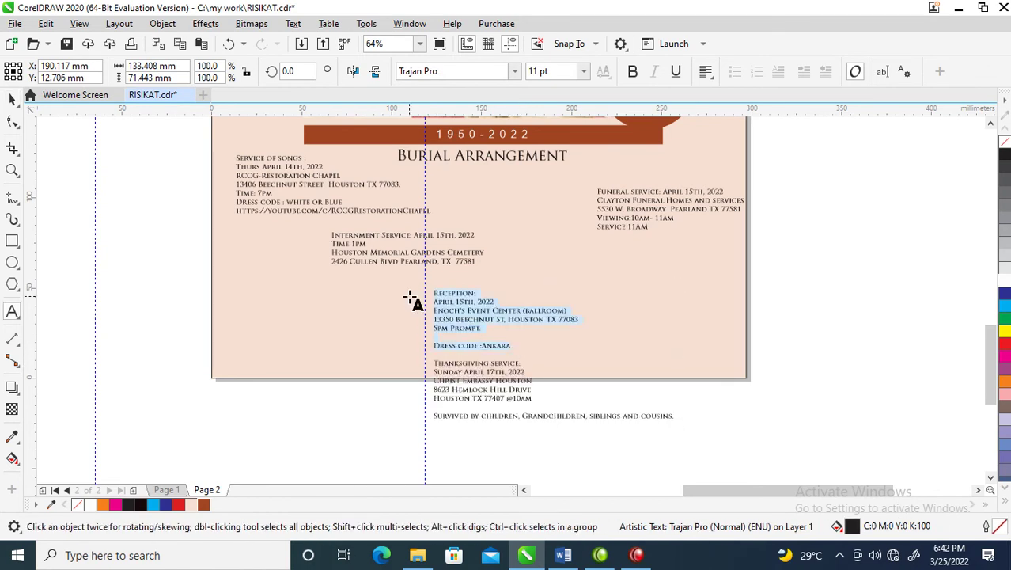
{"action": "key", "text": "Delete"}
{"action": "left_click", "coordinate": [299, 297]}
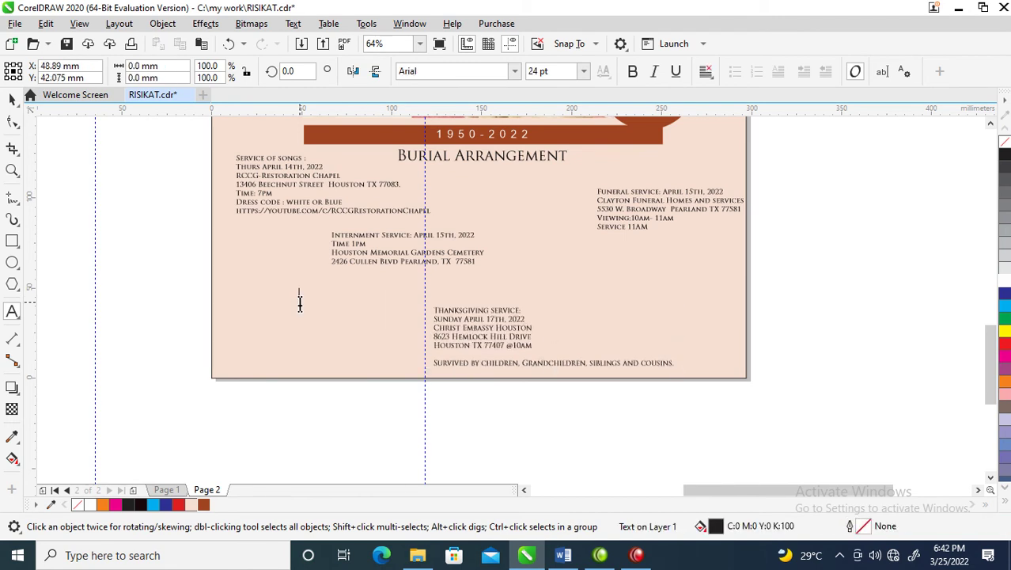
{"action": "type", "text": "Reception: April 15th, 2022 Enoch's Event Center (ballroom) 13350 Beechnut St Houston TX 77083 5pm Prompt.  Dress code :Ankara"}
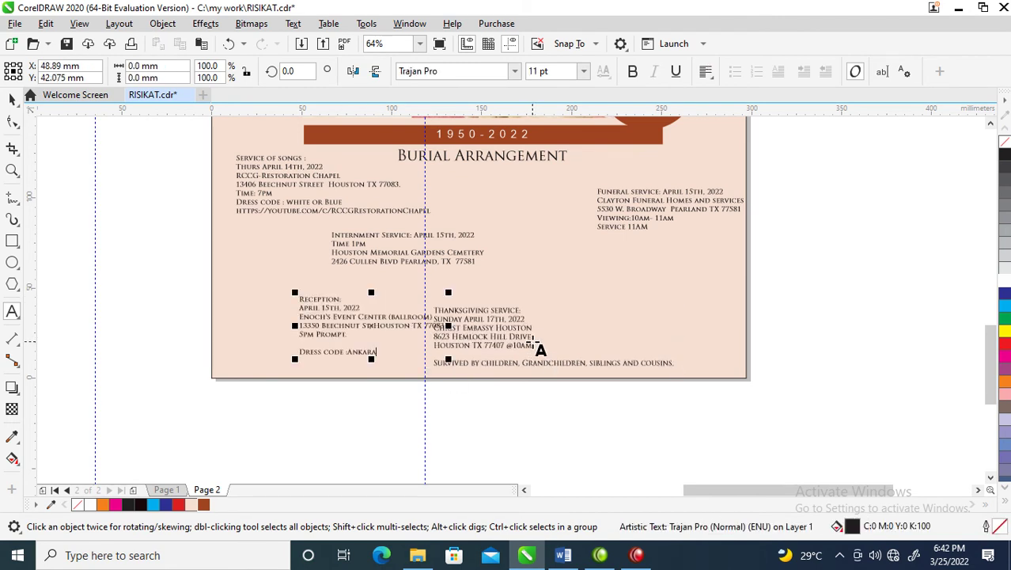
- Cut the Thanksgiving service lines and paste them as a separate block on the right
{"action": "left_click_drag", "start_coordinate": [531, 348], "coordinate": [425, 302]}
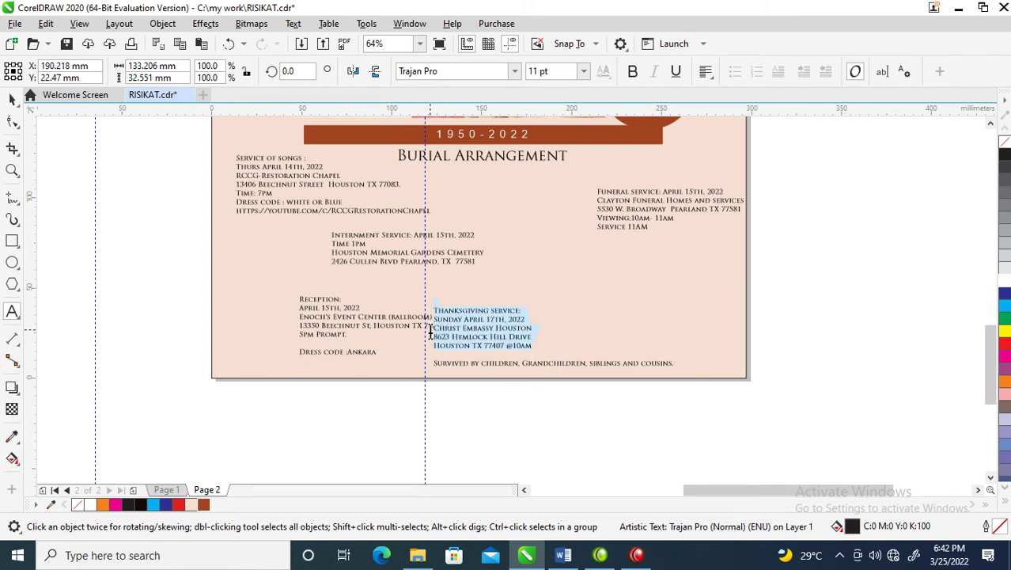
{"action": "key", "text": "ctrl+x"}
{"action": "left_click", "coordinate": [699, 253]}
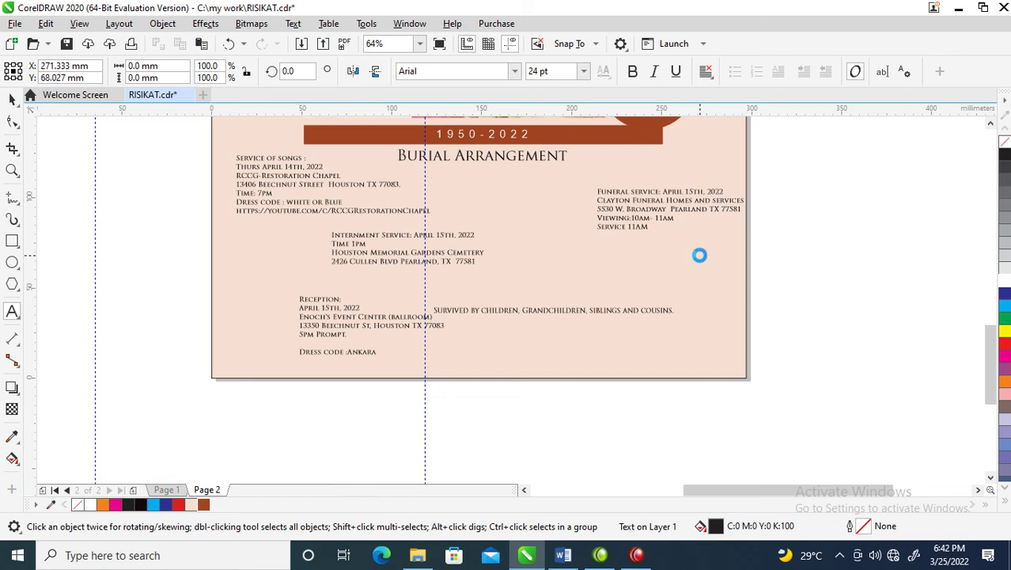
{"action": "key", "text": "ctrl+v"}
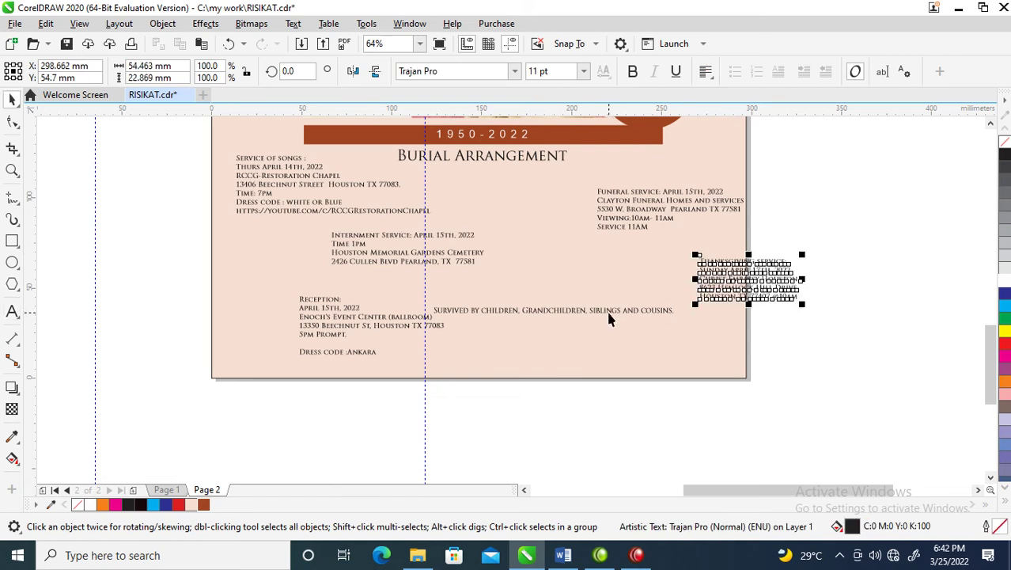
- Place the survivors line near the page bottom and centre the Internment Service block
{"action": "left_click_drag", "start_coordinate": [609, 318], "coordinate": [546, 364]}
{"action": "double_click", "coordinate": [366, 365]}
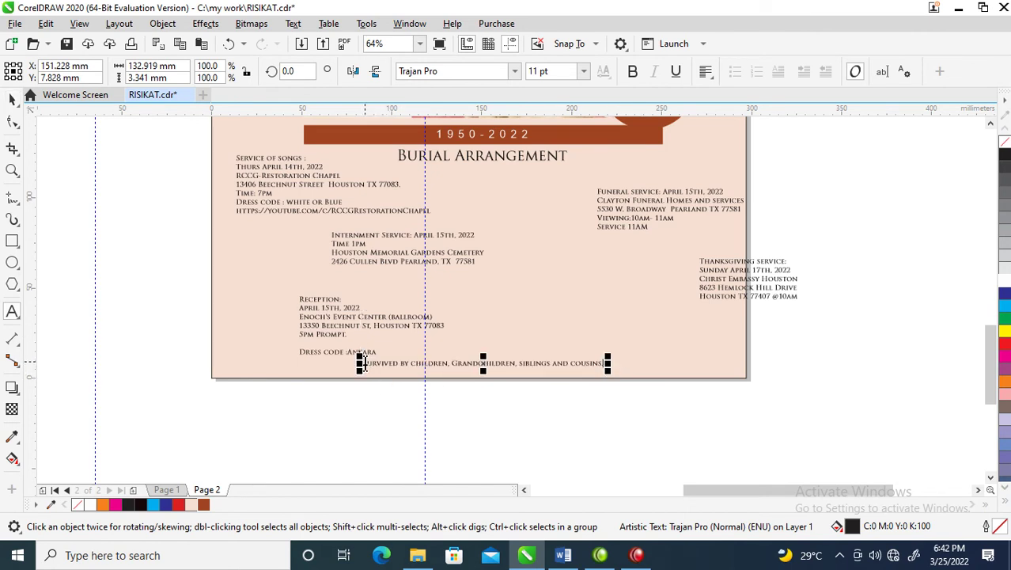
{"action": "key", "text": "ctrl+z"}
{"action": "key", "text": "ctrl+z"}
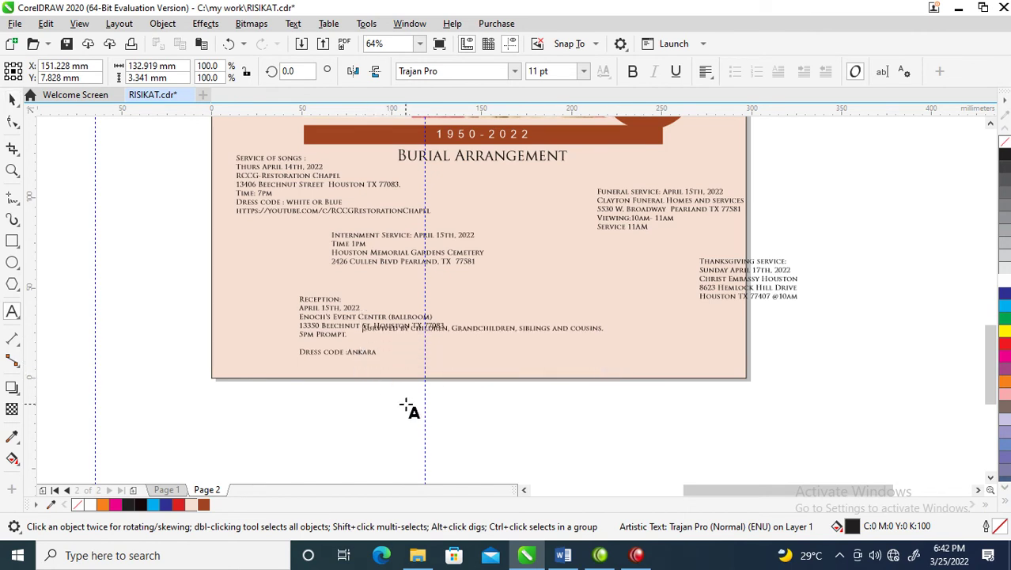
{"action": "key", "text": "ctrl+z"}
{"action": "key", "text": "ctrl+z"}
{"action": "key", "text": "ctrl+z"}
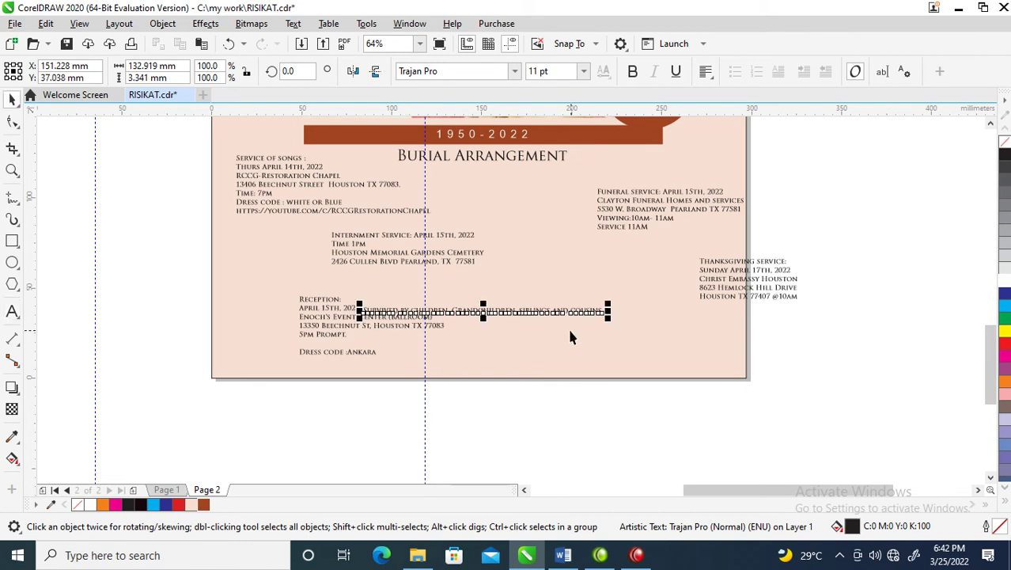
{"action": "left_click_drag", "start_coordinate": [575, 312], "coordinate": [578, 364]}
{"action": "key", "text": "F3"}
{"action": "key", "text": "z"}
{"action": "left_click_drag", "start_coordinate": [345, 209], "coordinate": [653, 421]}
{"action": "left_click_drag", "start_coordinate": [402, 299], "coordinate": [486, 319]}
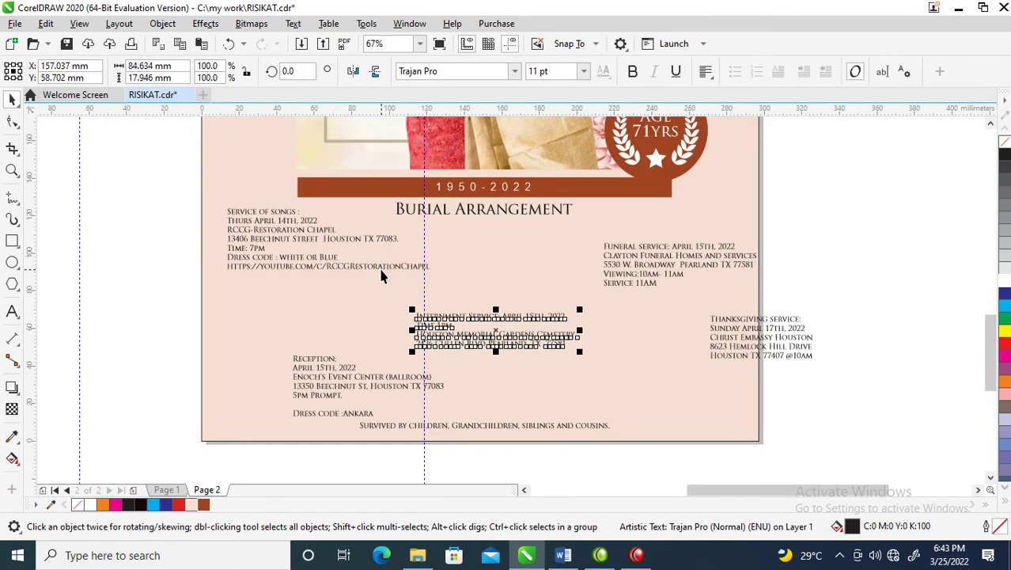
- Right-align the Service of songs text and place the Funeral service text beside it
{"action": "left_click_drag", "start_coordinate": [382, 269], "coordinate": [436, 297]}
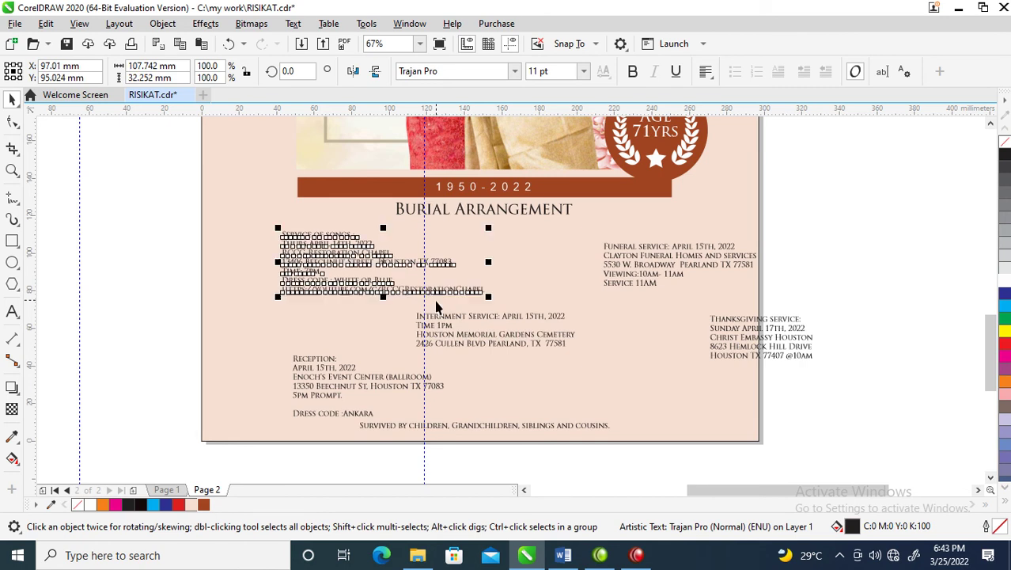
{"action": "left_click", "coordinate": [706, 71]}
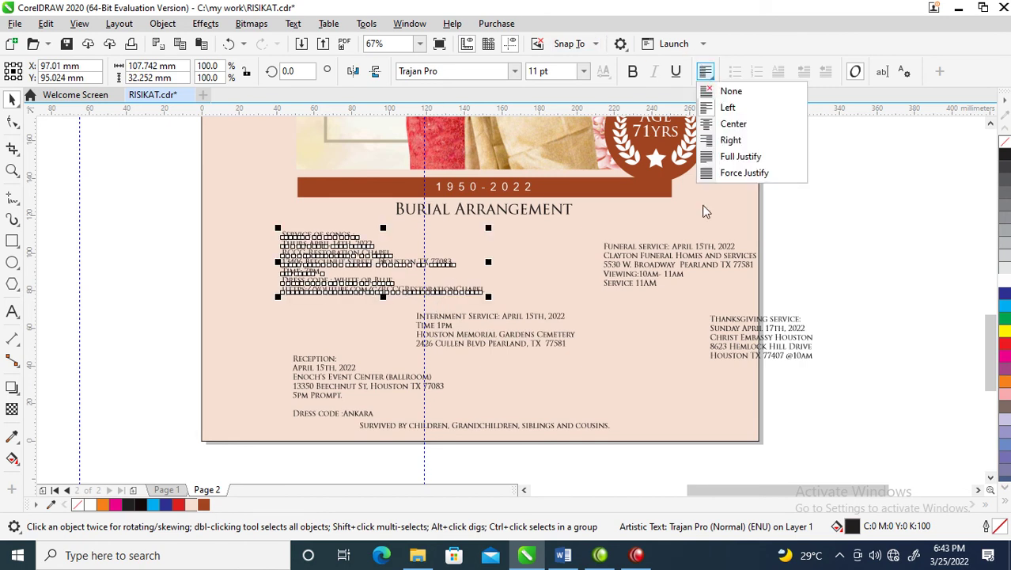
{"action": "left_click", "coordinate": [729, 141]}
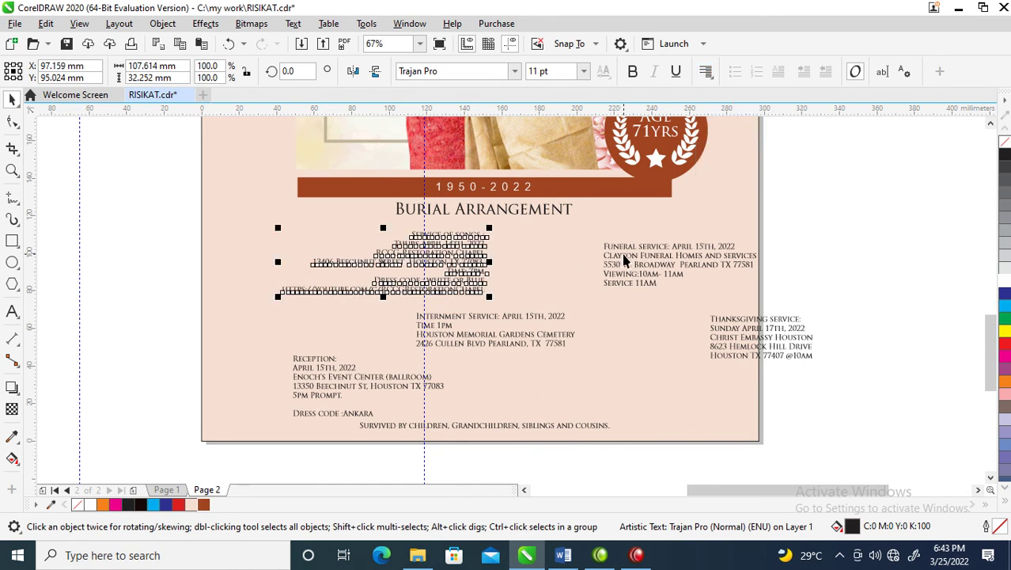
{"action": "left_click_drag", "start_coordinate": [625, 261], "coordinate": [516, 250]}
- Put the Funeral service: heading on its own line and make it bold
{"action": "key", "text": "z"}
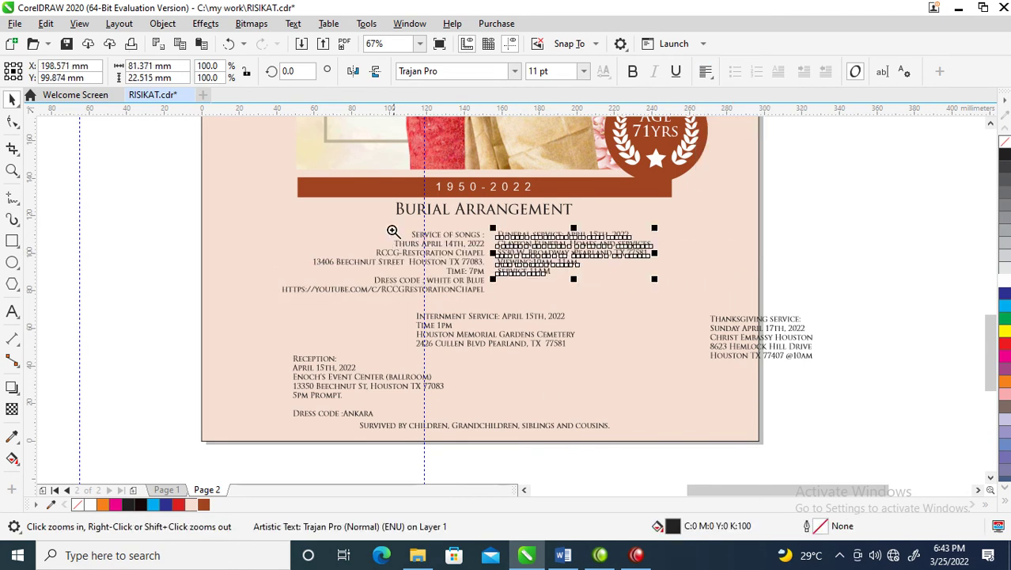
{"action": "left_click", "coordinate": [648, 262]}
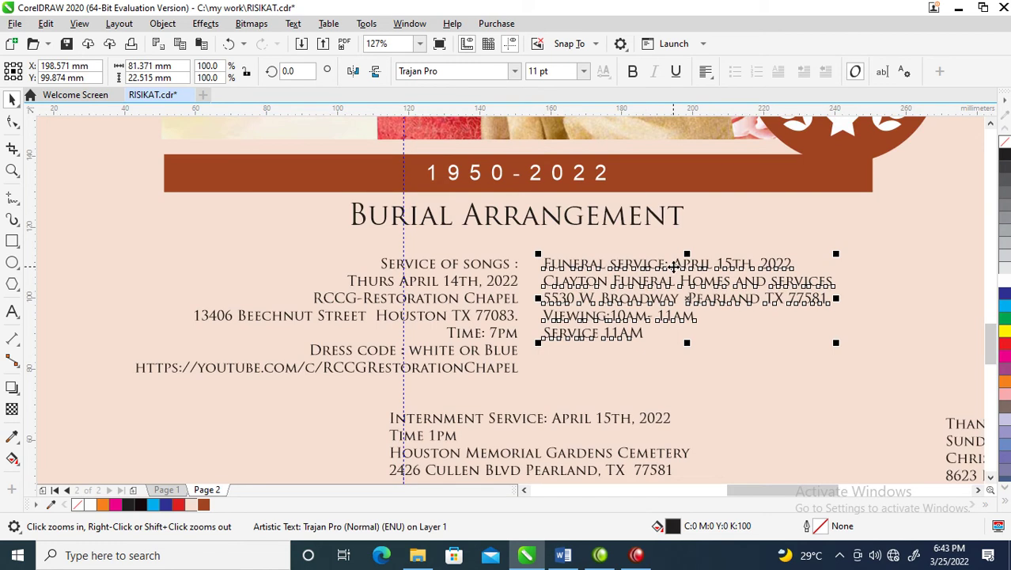
{"action": "key", "text": "F8"}
{"action": "left_click", "coordinate": [673, 268]}
{"action": "key", "text": "Return"}
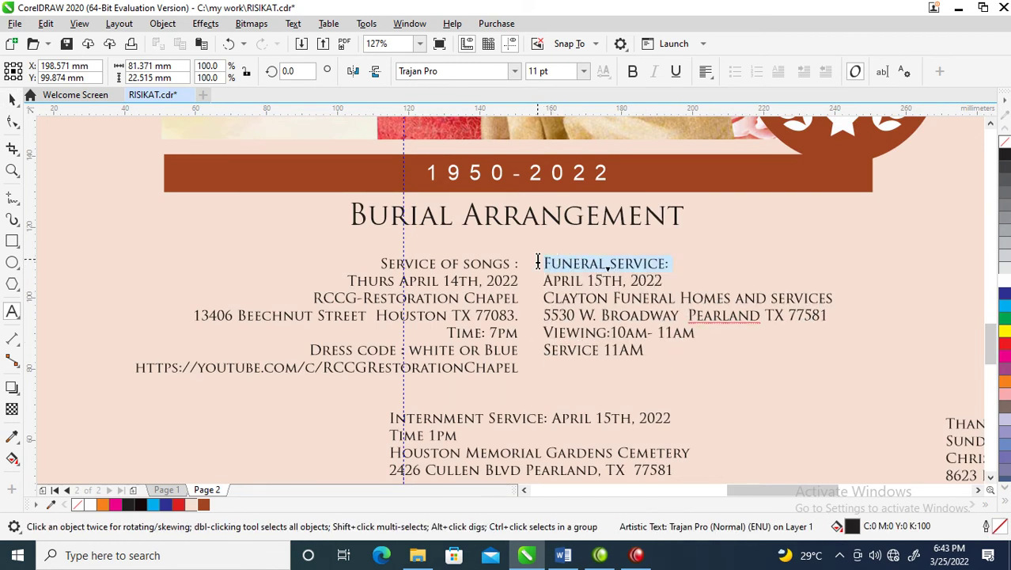
{"action": "left_click", "coordinate": [633, 73]}
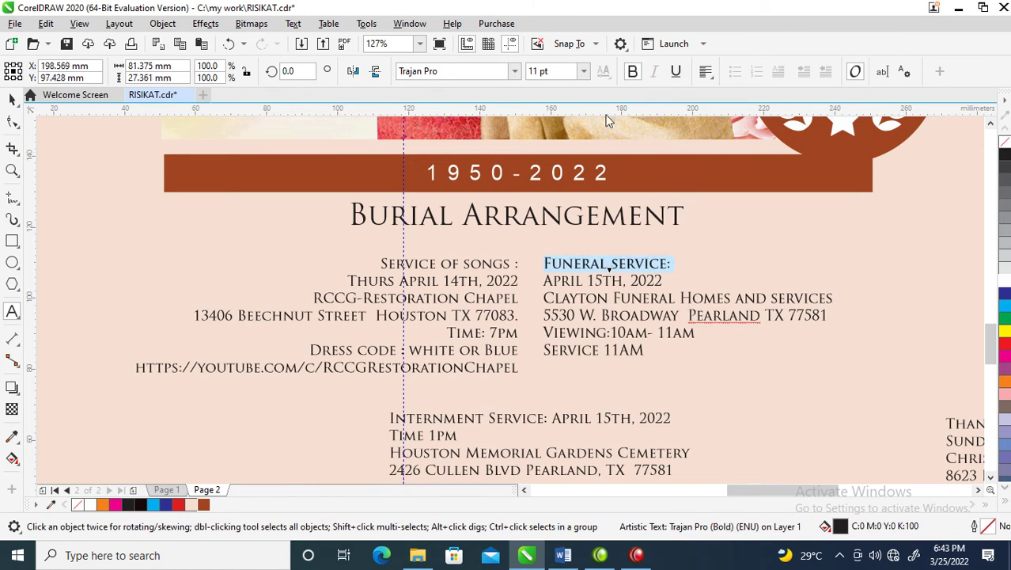
- Bold the Service of songs : heading and change both headings to UPPERCASE
{"action": "left_click_drag", "start_coordinate": [519, 264], "coordinate": [329, 262]}
{"action": "key", "text": "ctrl+b"}
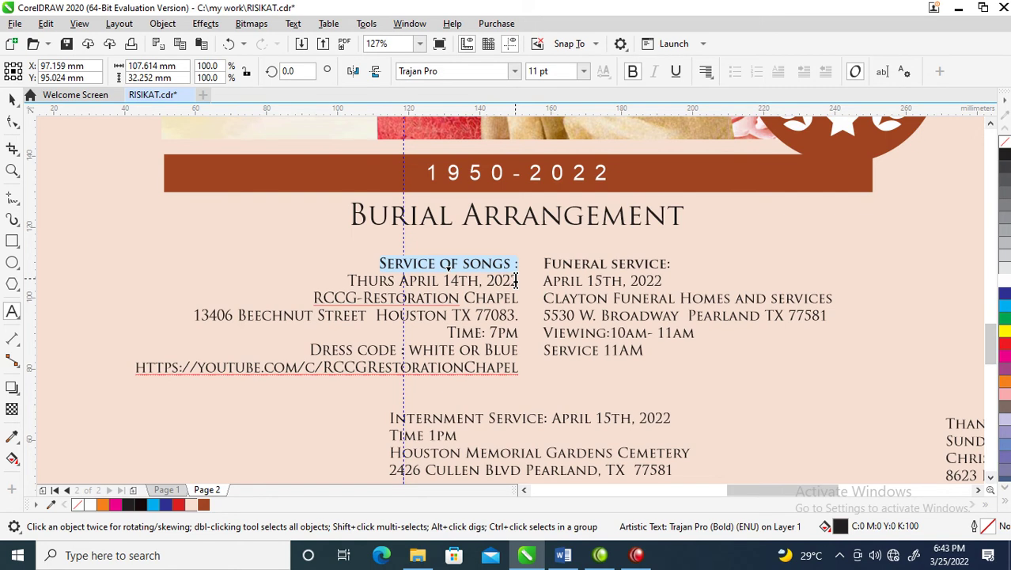
{"action": "key", "text": "shift+F3"}
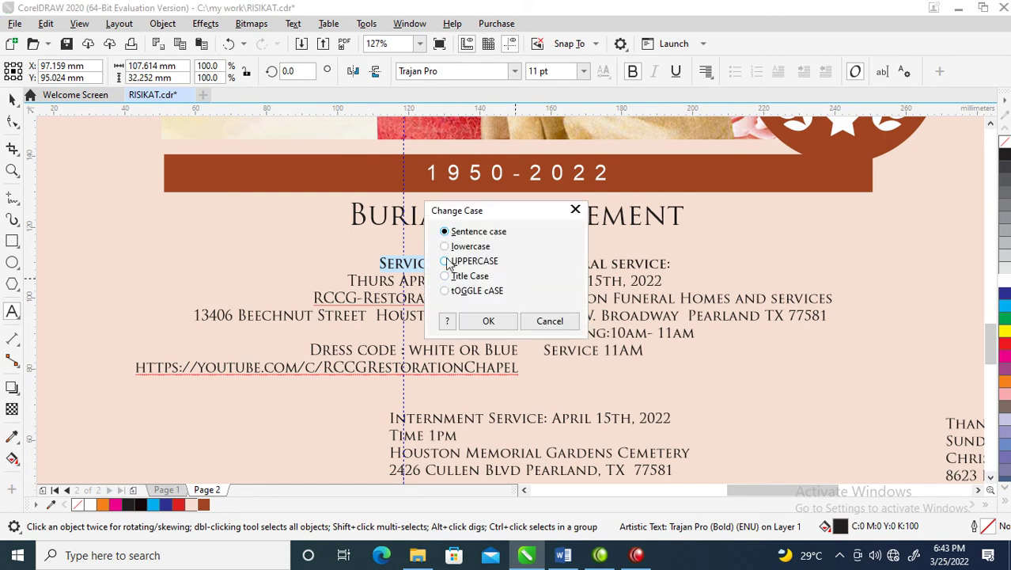
{"action": "left_click", "coordinate": [489, 320]}
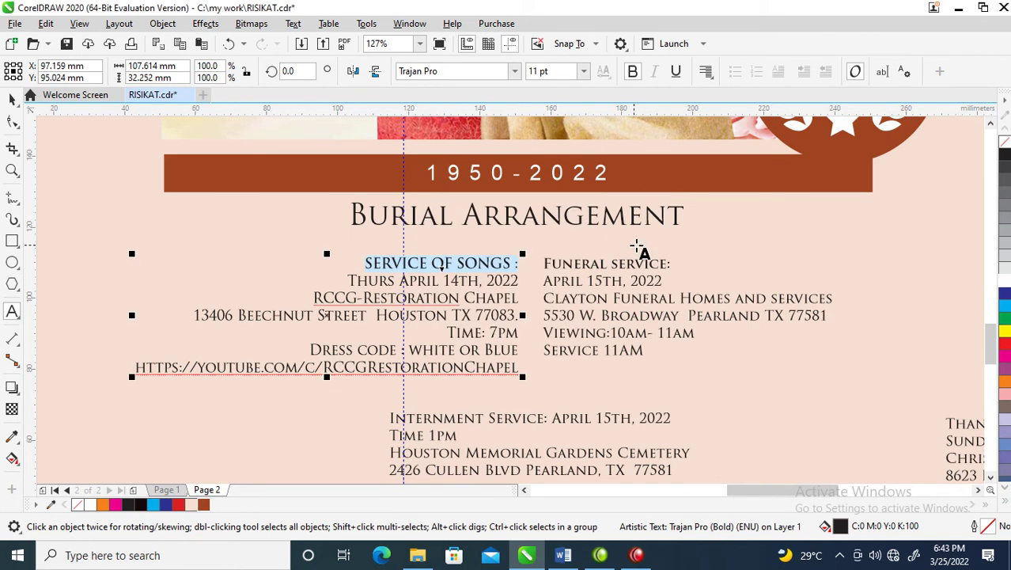
{"action": "left_click", "coordinate": [653, 264]}
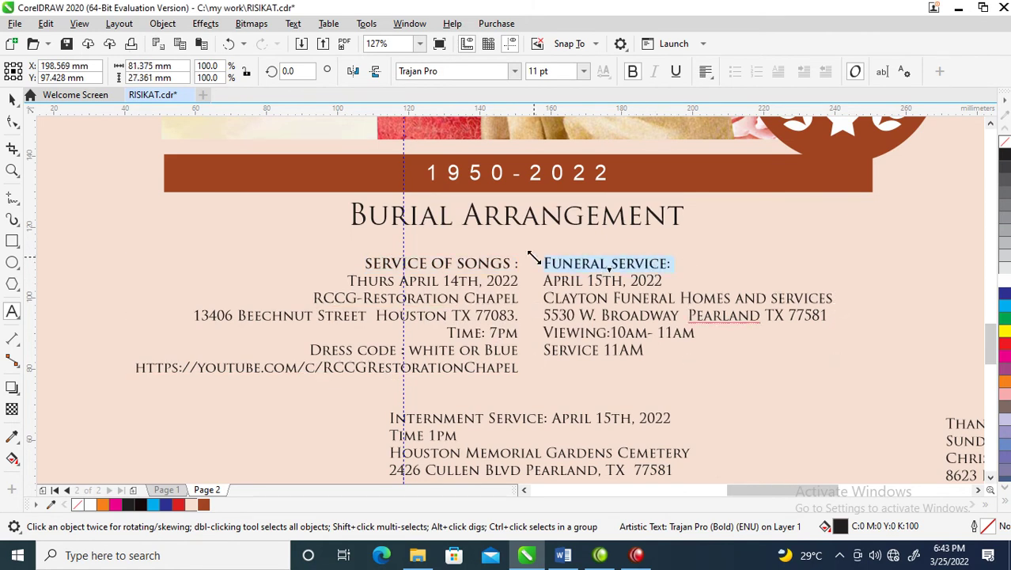
{"action": "key", "text": "shift+F3"}
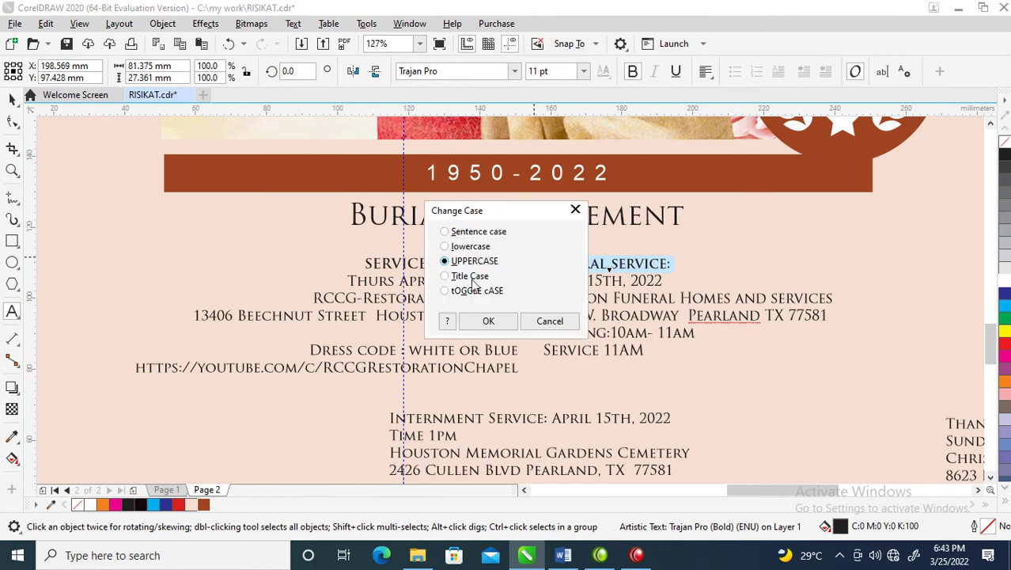
{"action": "left_click", "coordinate": [489, 321]}
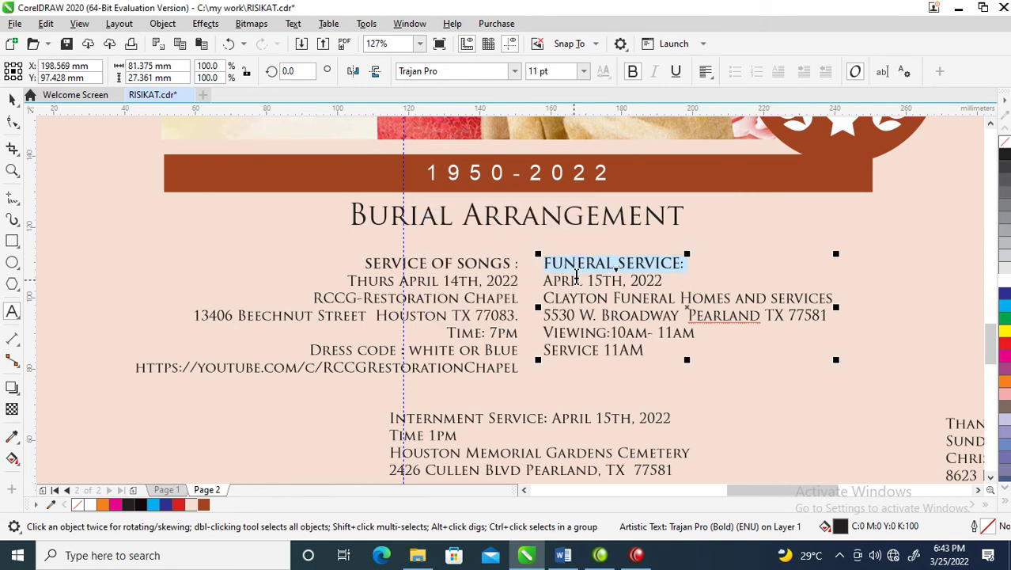
{"action": "key", "text": "ctrl+space"}
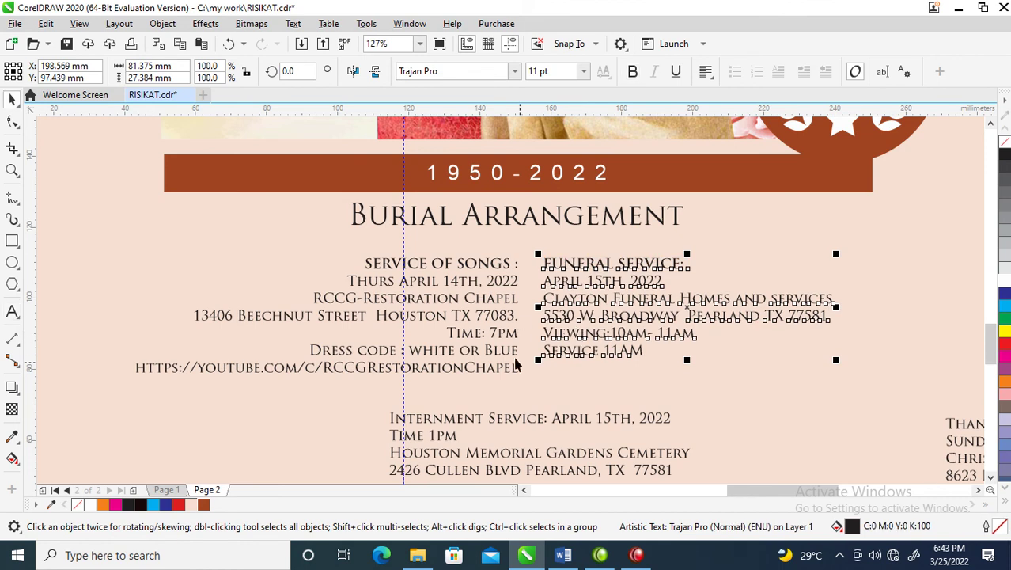
{"action": "scroll", "coordinate": [619, 266], "scroll_direction": "down", "scroll_amount": 2}
{"action": "key", "text": "z"}
{"action": "left_click_drag", "start_coordinate": [242, 205], "coordinate": [823, 425]}
- Centre-align the Internment Service text block
{"action": "key", "text": "space"}
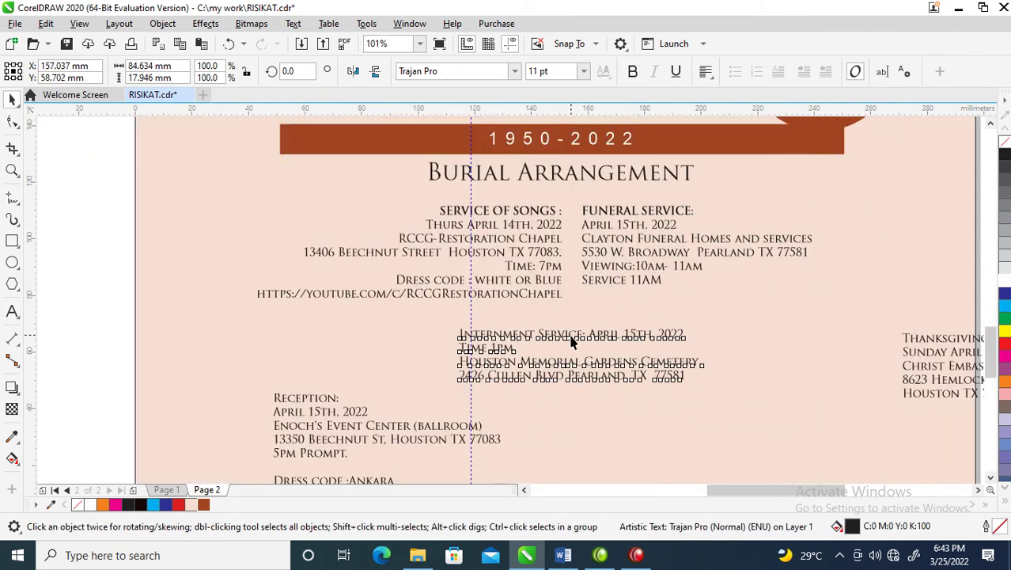
{"action": "left_click_drag", "start_coordinate": [578, 318], "coordinate": [579, 319]}
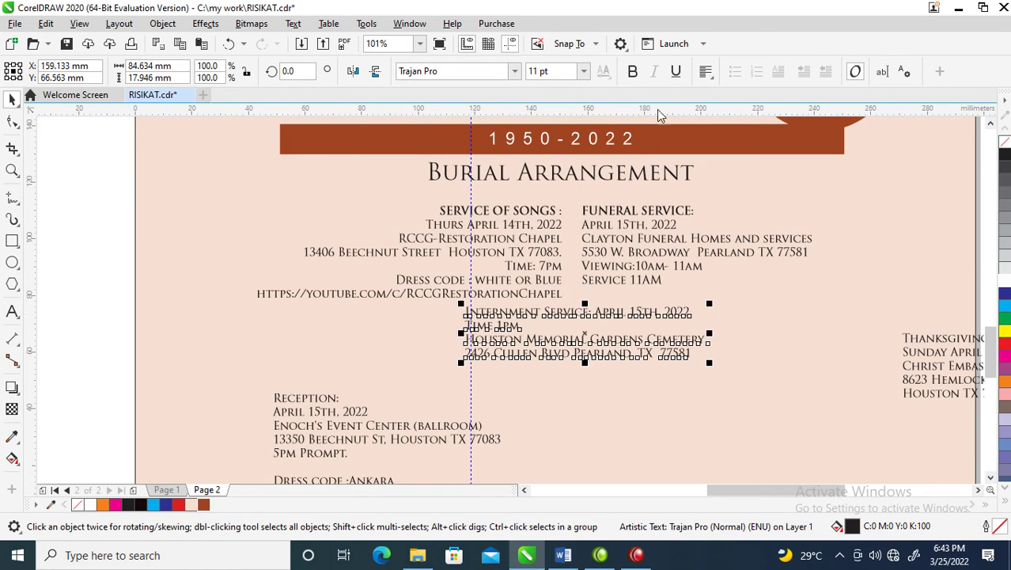
{"action": "left_click", "coordinate": [707, 72]}
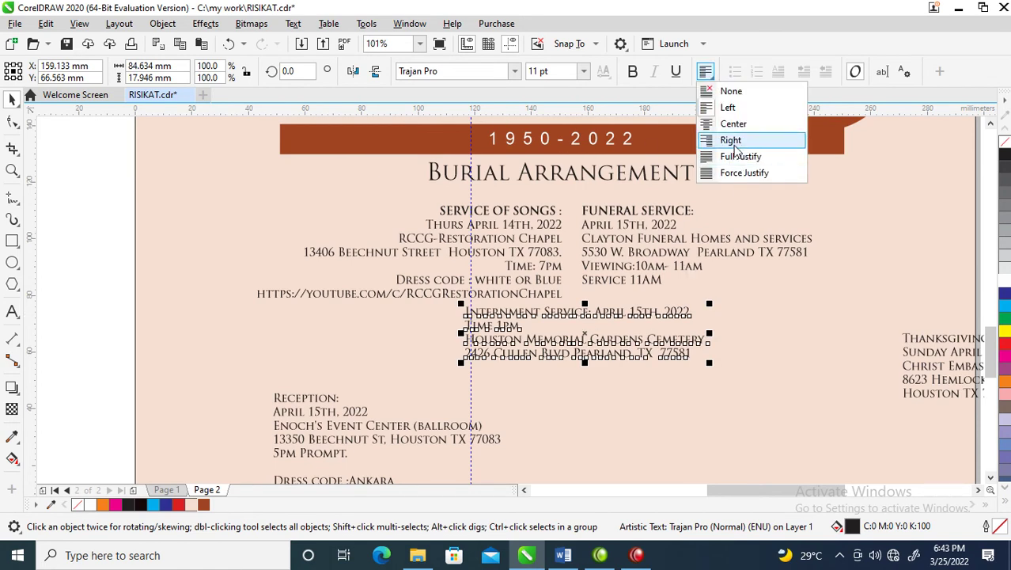
{"action": "left_click", "coordinate": [732, 127]}
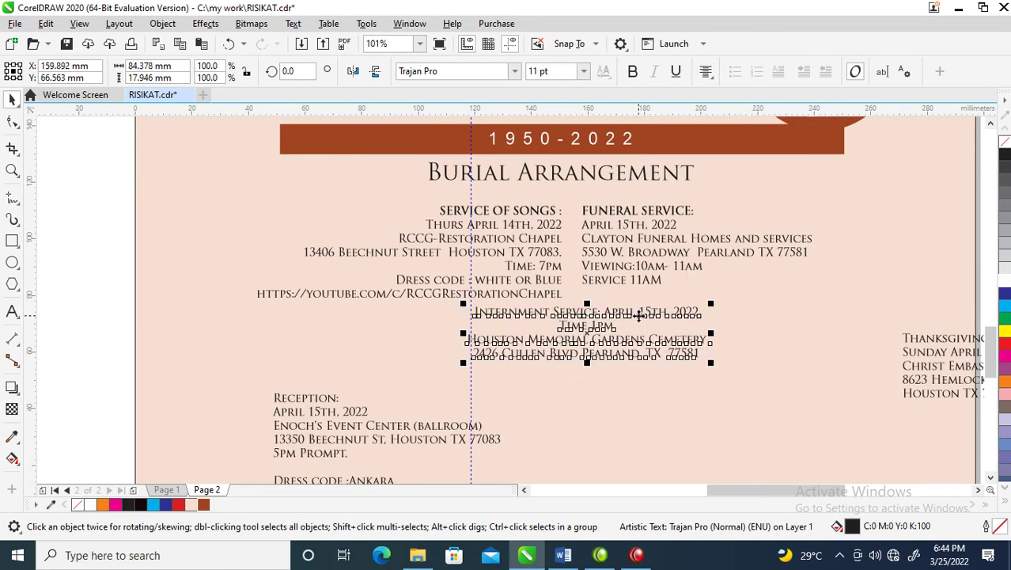
- Move April 15th, 2022 onto its own line and make the heading bold uppercase INTERNMENT SERVICE:
{"action": "double_click", "coordinate": [579, 323]}
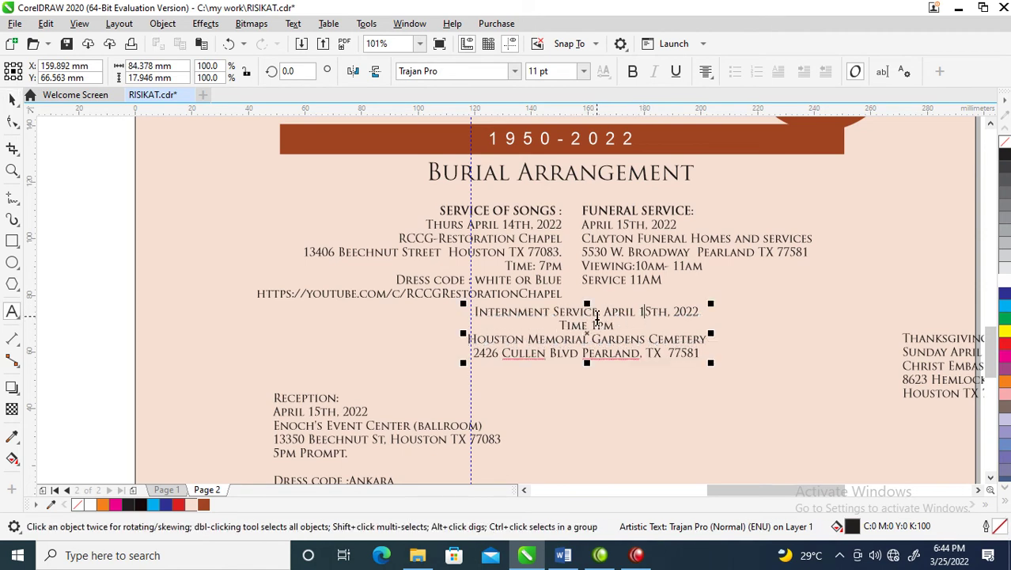
{"action": "left_click", "coordinate": [606, 311]}
{"action": "key", "text": "Return"}
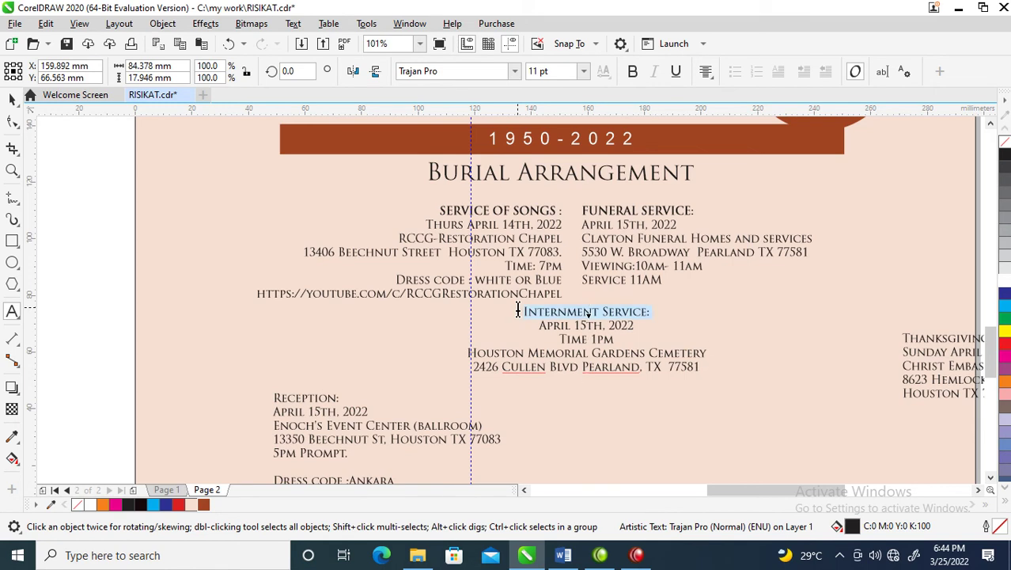
{"action": "key", "text": "shift+F3"}
{"action": "left_click", "coordinate": [485, 261]}
{"action": "left_click", "coordinate": [508, 323]}
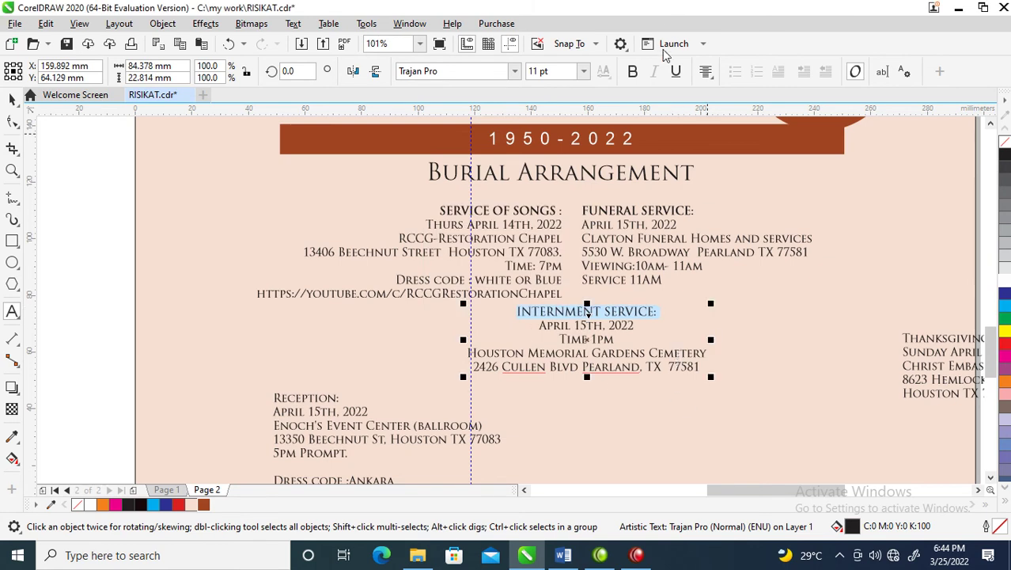
{"action": "left_click", "coordinate": [633, 72]}
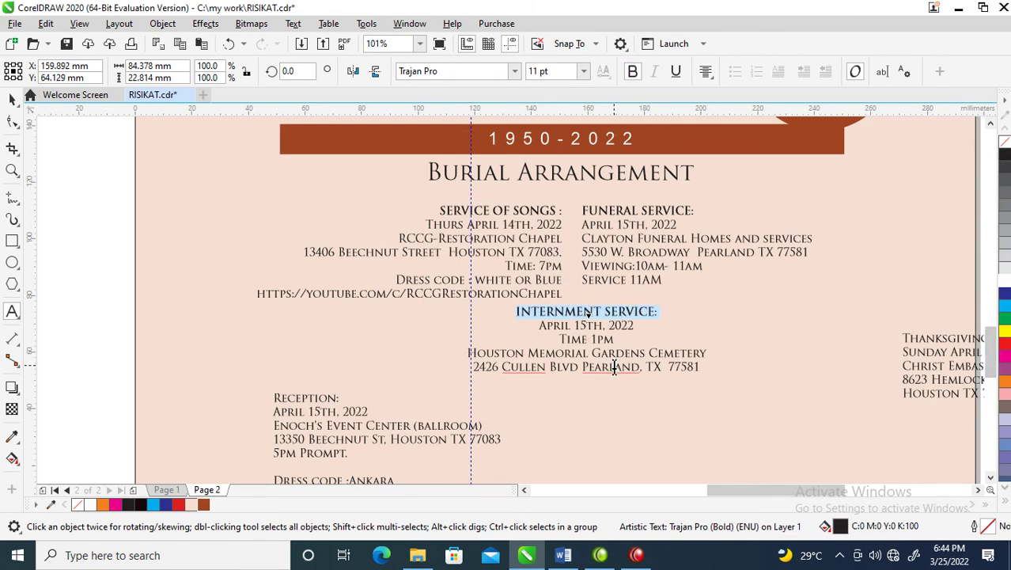
{"action": "key", "text": "Escape"}
- Make the SERVICE OF SONGS : heading bold
{"action": "left_click", "coordinate": [684, 210]}
{"action": "double_click", "coordinate": [656, 208]}
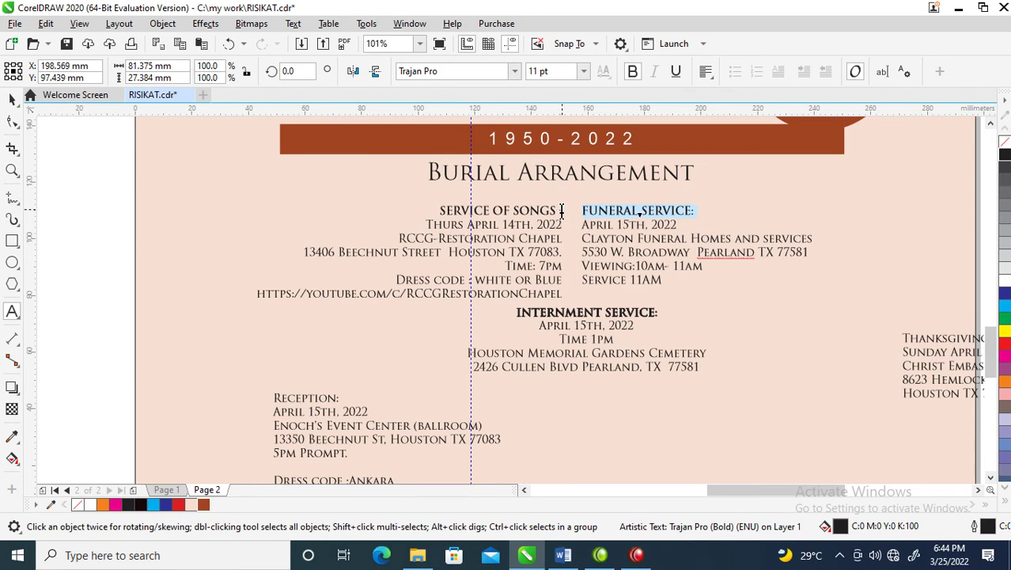
{"action": "left_click_drag", "start_coordinate": [562, 212], "coordinate": [409, 212]}
{"action": "key", "text": "ctrl+b"}
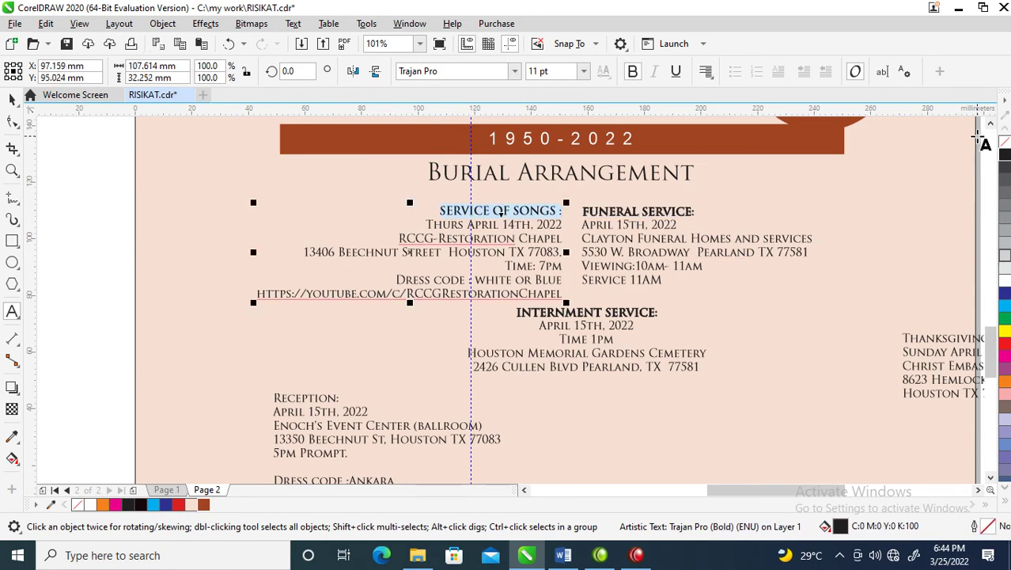
{"action": "key", "text": "Escape"}
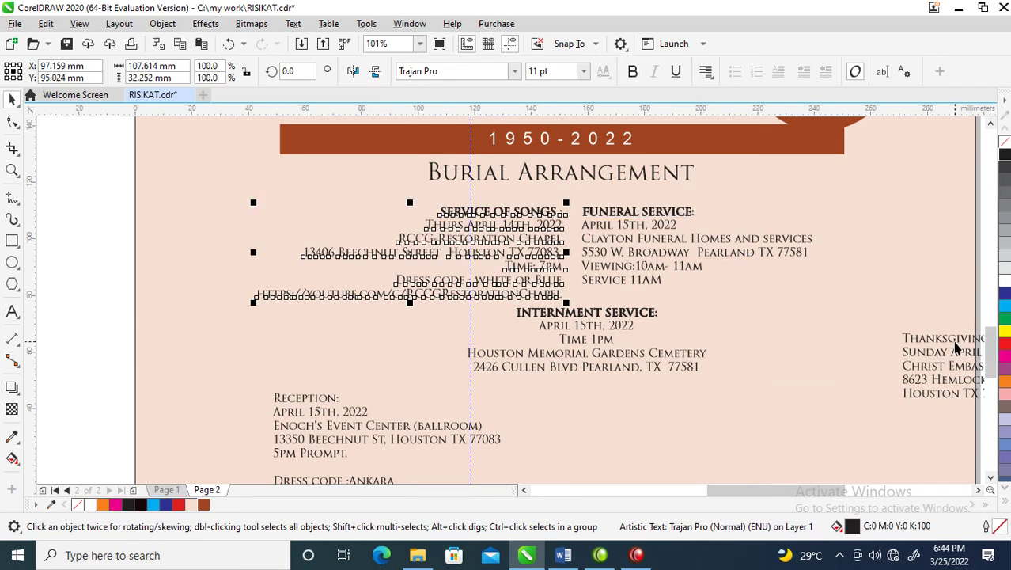
- Move the Thanksgiving block below the Internment details and begin uppercasing its heading
{"action": "left_click_drag", "start_coordinate": [984, 345], "coordinate": [682, 402]}
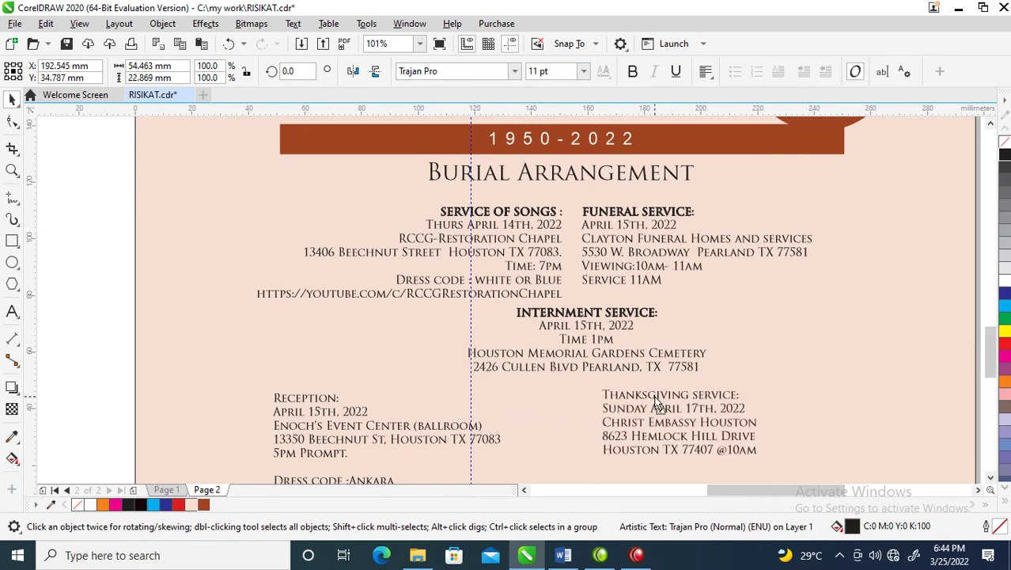
{"action": "double_click", "coordinate": [727, 393]}
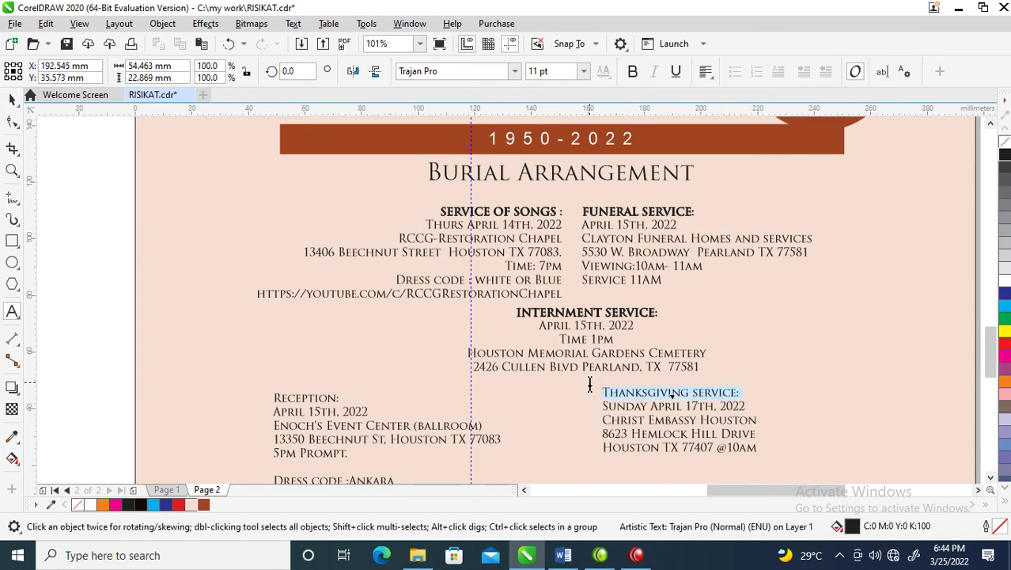
{"action": "key", "text": "shift+F3"}
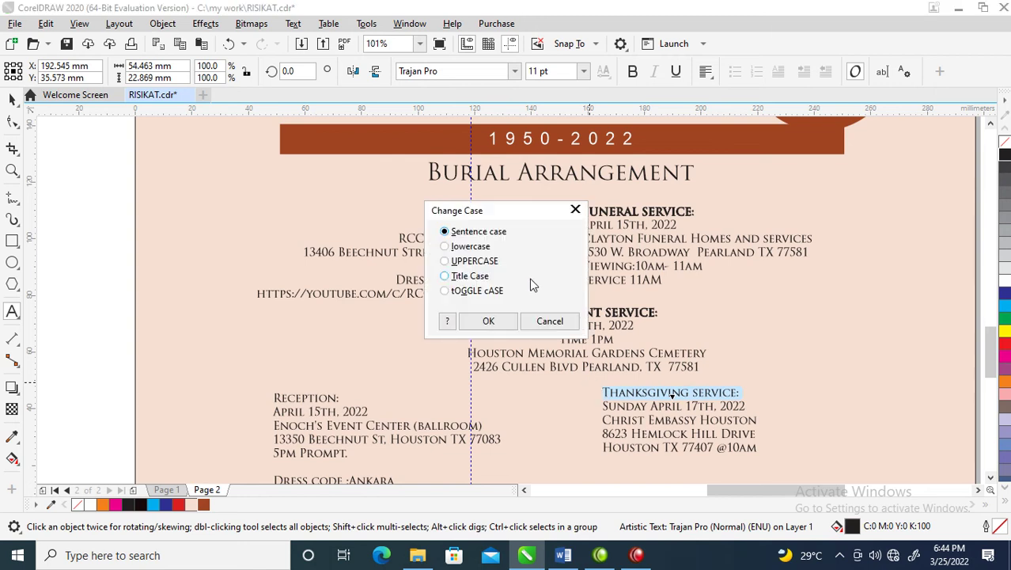
{"action": "left_click", "coordinate": [481, 262]}
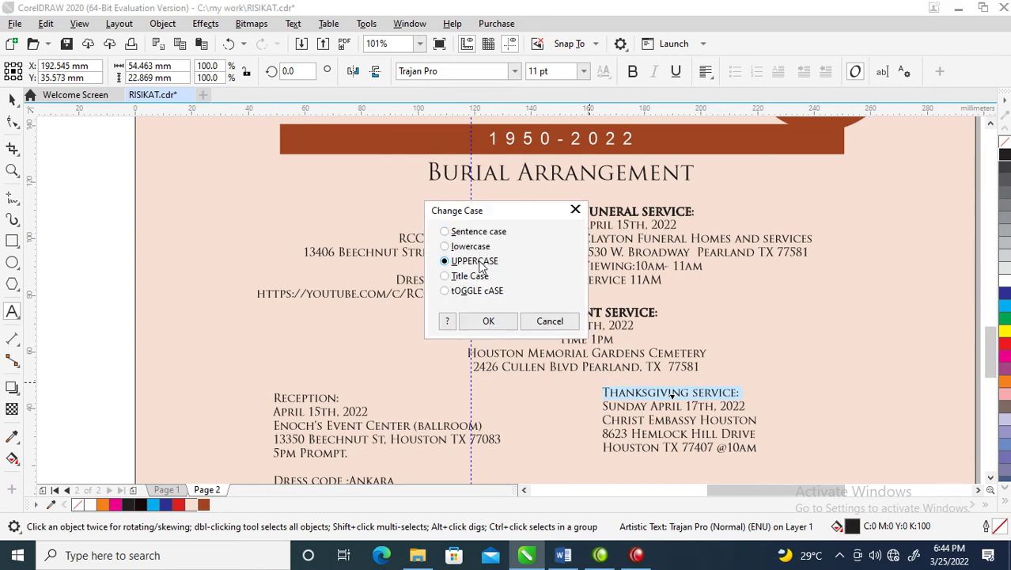
- Finish the uppercase THANKSGIVING SERVICE: heading and shift the Reception block right and up
{"action": "left_click", "coordinate": [485, 321]}
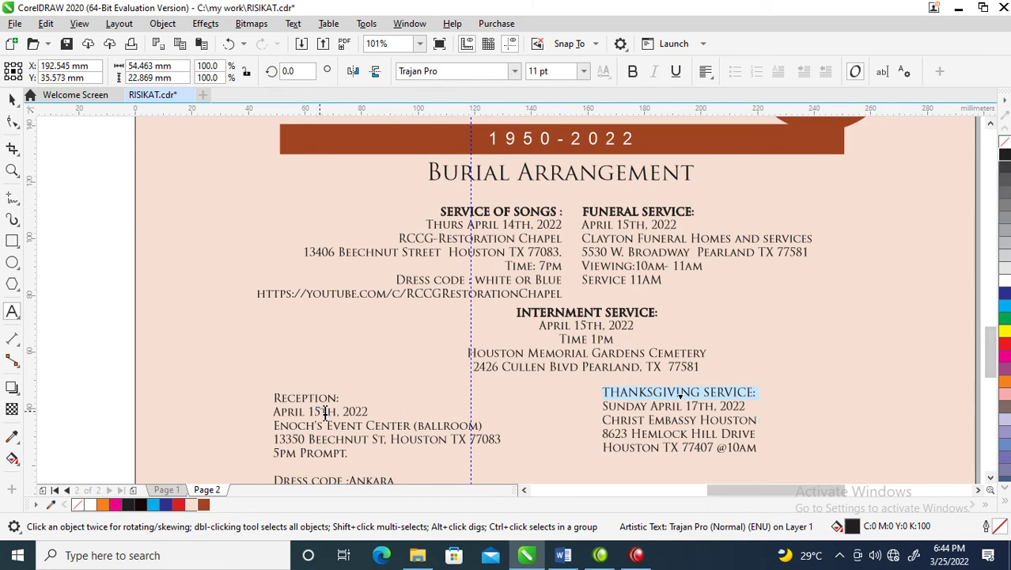
{"action": "key", "text": "ctrl+space"}
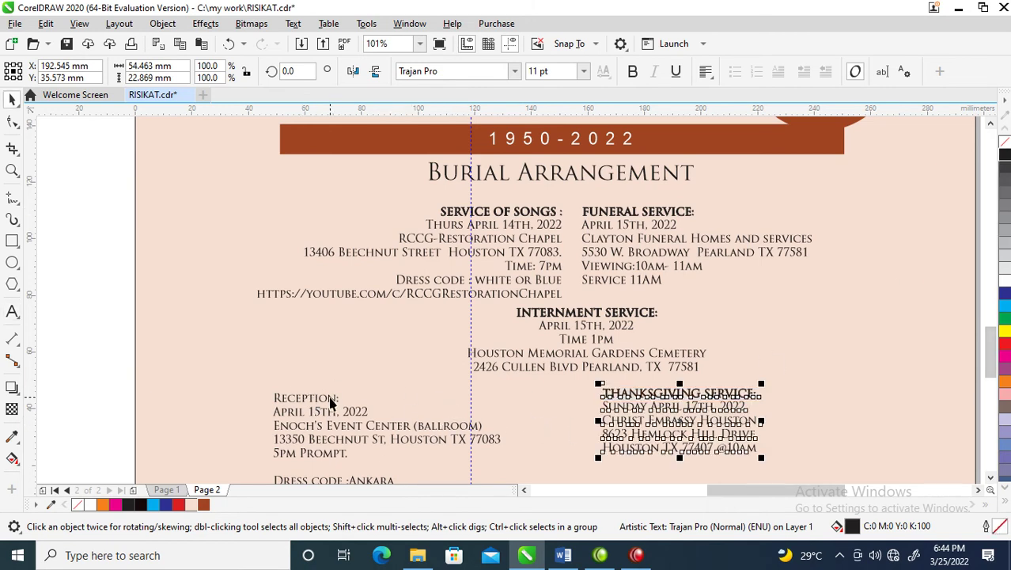
{"action": "left_click_drag", "start_coordinate": [330, 402], "coordinate": [397, 389]}
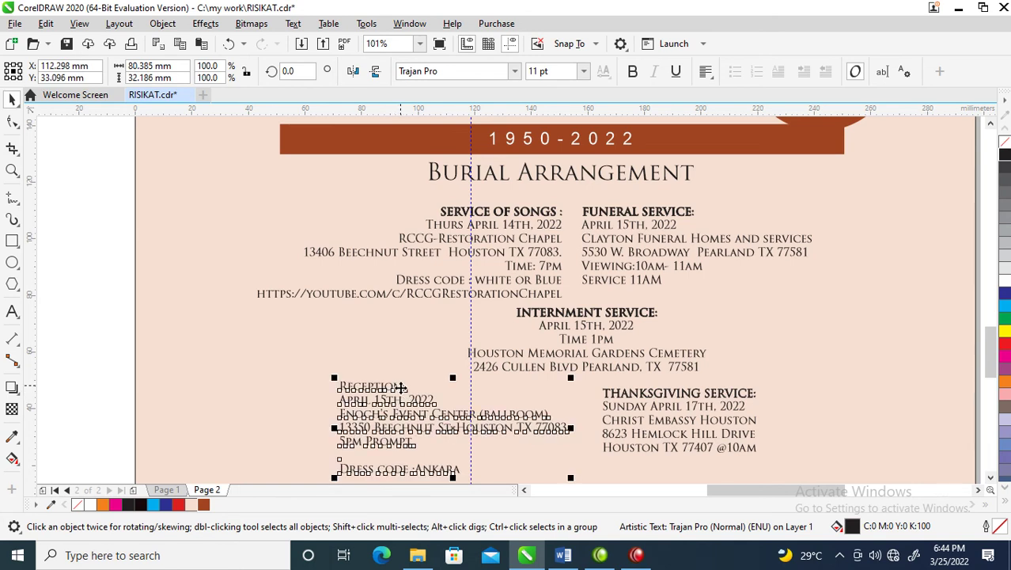
{"action": "key", "text": "z"}
{"action": "left_click_drag", "start_coordinate": [244, 313], "coordinate": [823, 470]}
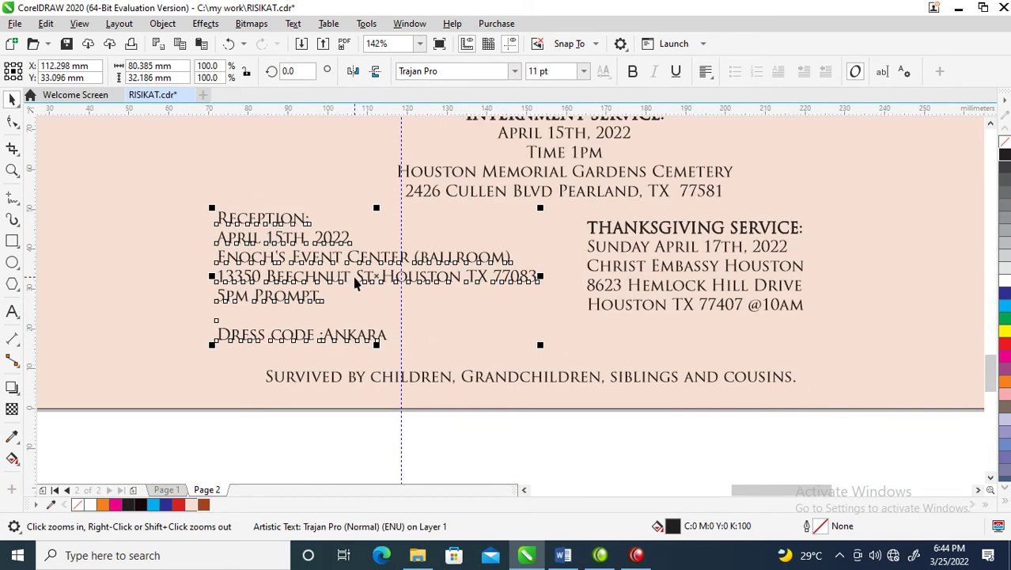
{"action": "key", "text": "space"}
- Change the Reception heading to bold uppercase RECEPTION:
{"action": "left_click", "coordinate": [332, 275]}
{"action": "key", "text": "F8"}
{"action": "left_click", "coordinate": [313, 220]}
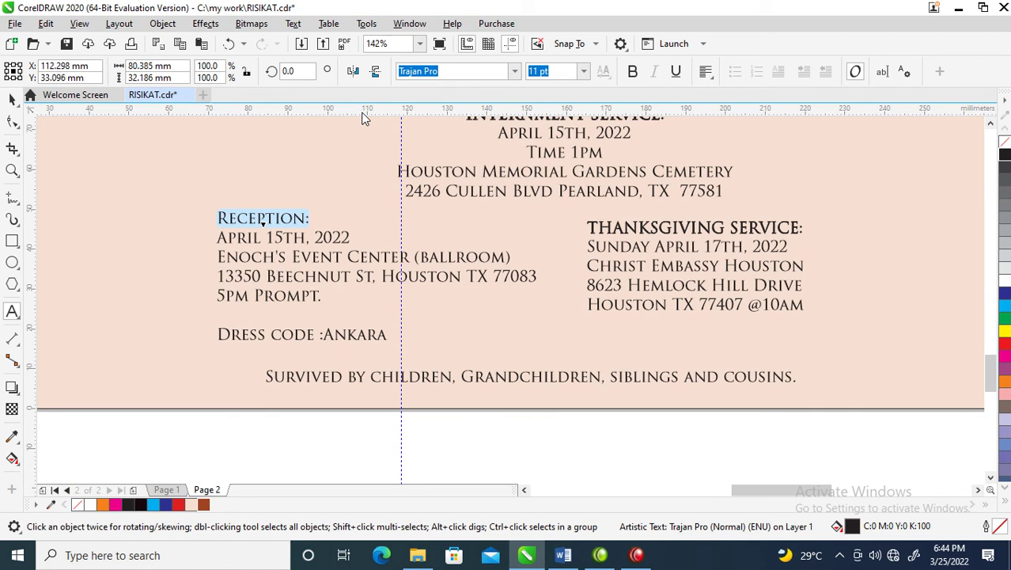
{"action": "key", "text": "shift+F3"}
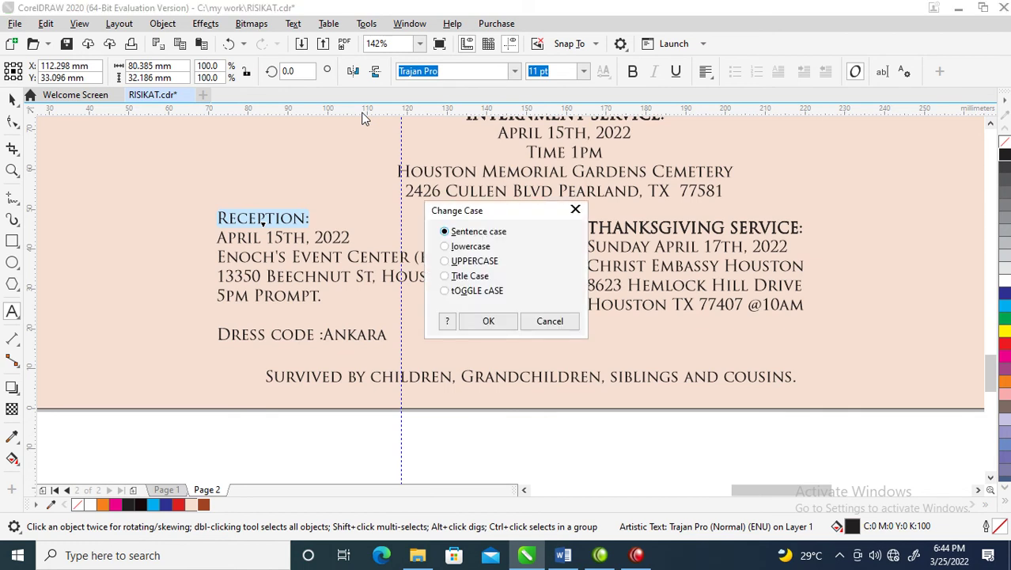
{"action": "left_click", "coordinate": [495, 268]}
{"action": "left_click", "coordinate": [486, 318]}
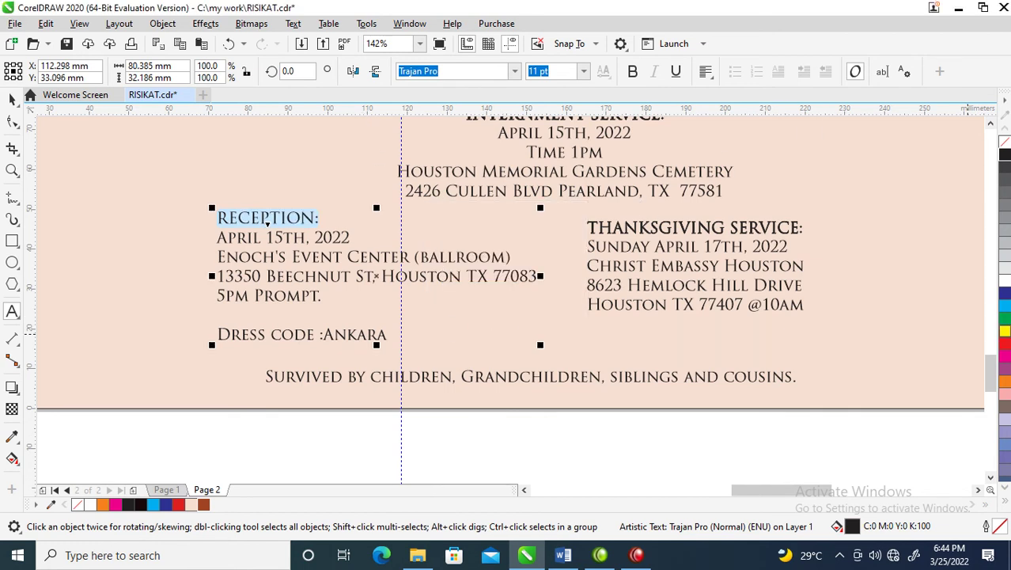
{"action": "left_click", "coordinate": [633, 73]}
- Bold the THANKSGIVING SERVICE: heading and select the 'Dress code :Ankara' text
{"action": "left_click", "coordinate": [615, 232]}
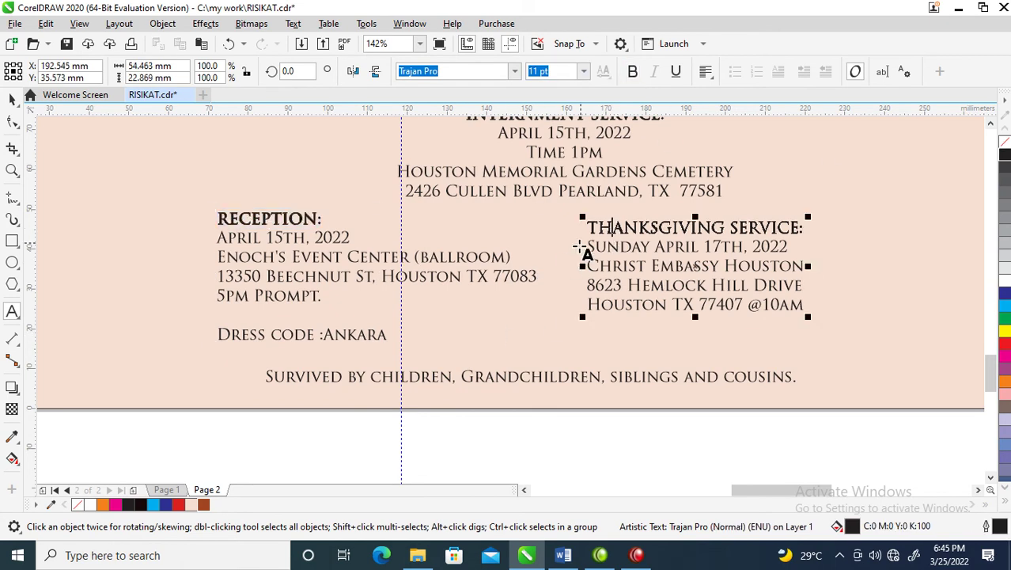
{"action": "left_click_drag", "start_coordinate": [587, 228], "coordinate": [819, 230]}
{"action": "left_click", "coordinate": [633, 73]}
{"action": "key", "text": "Escape"}
{"action": "double_click", "coordinate": [386, 336]}
{"action": "left_click_drag", "start_coordinate": [387, 334], "coordinate": [212, 332]}
{"action": "key", "text": "ctrl+c"}
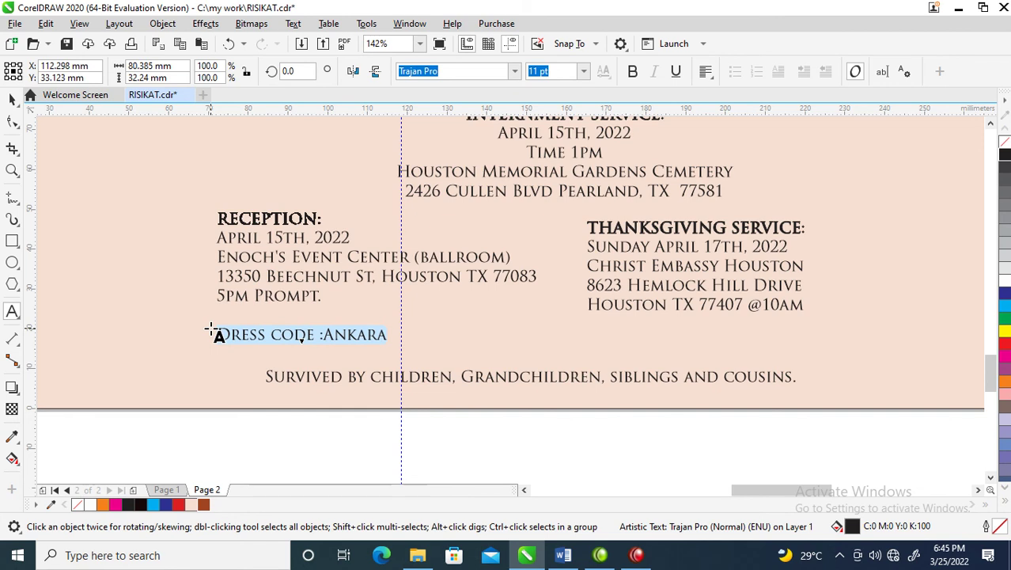
- Make 'Dress code :Ankara' a separate text object centred on the page
{"action": "key", "text": "BackSpace"}
{"action": "left_click", "coordinate": [177, 356]}
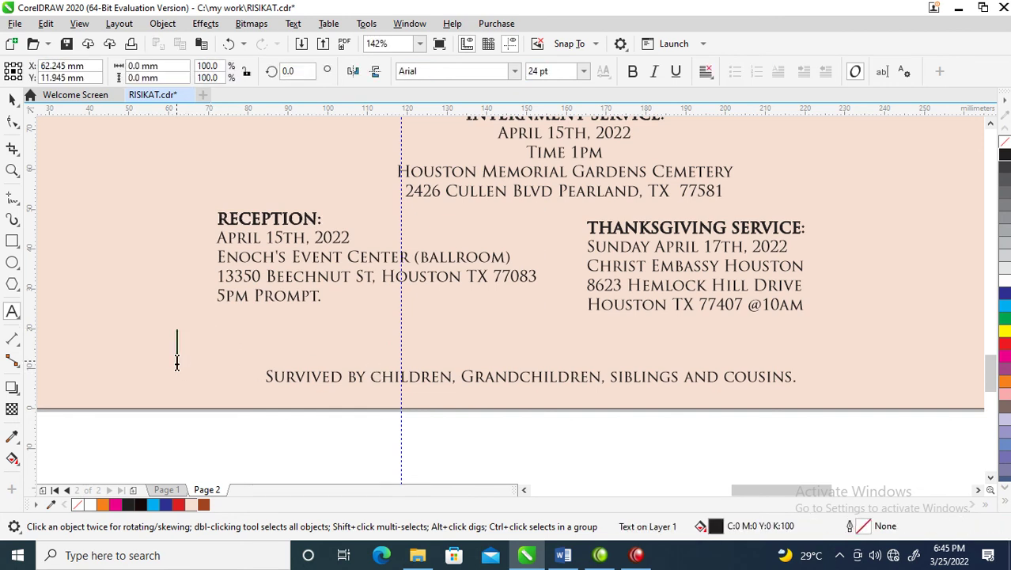
{"action": "key", "text": "ctrl+v"}
{"action": "key", "text": "ctrl+space"}
{"action": "left_click_drag", "start_coordinate": [339, 358], "coordinate": [594, 342]}
- Right-align the Reception block, place it beside Thanksgiving, and select both blocks
{"action": "left_click", "coordinate": [316, 300]}
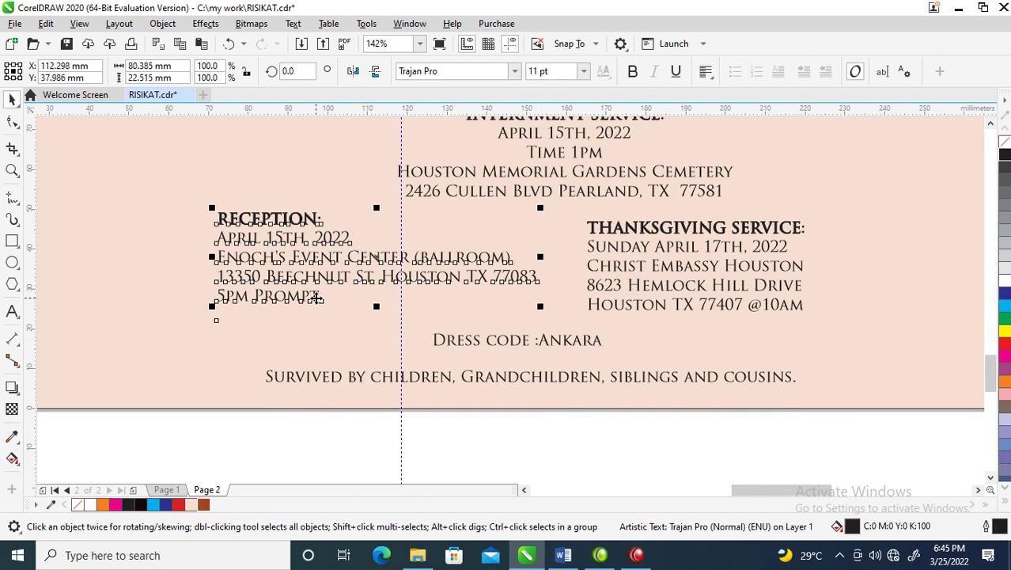
{"action": "left_click", "coordinate": [710, 76]}
{"action": "left_click", "coordinate": [730, 141]}
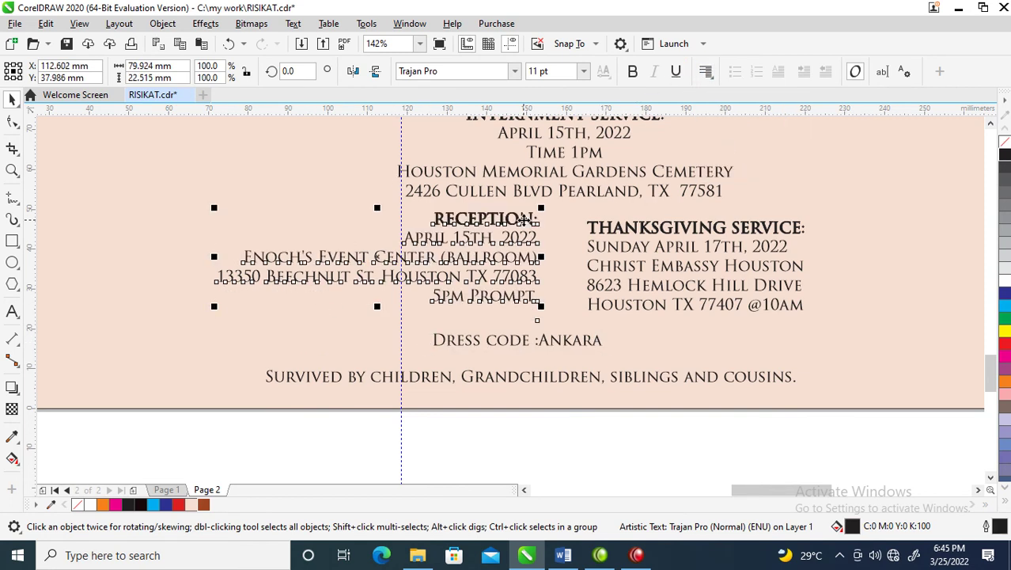
{"action": "left_click_drag", "start_coordinate": [524, 219], "coordinate": [559, 227]}
{"action": "left_click", "coordinate": [631, 228], "text": "shift"}
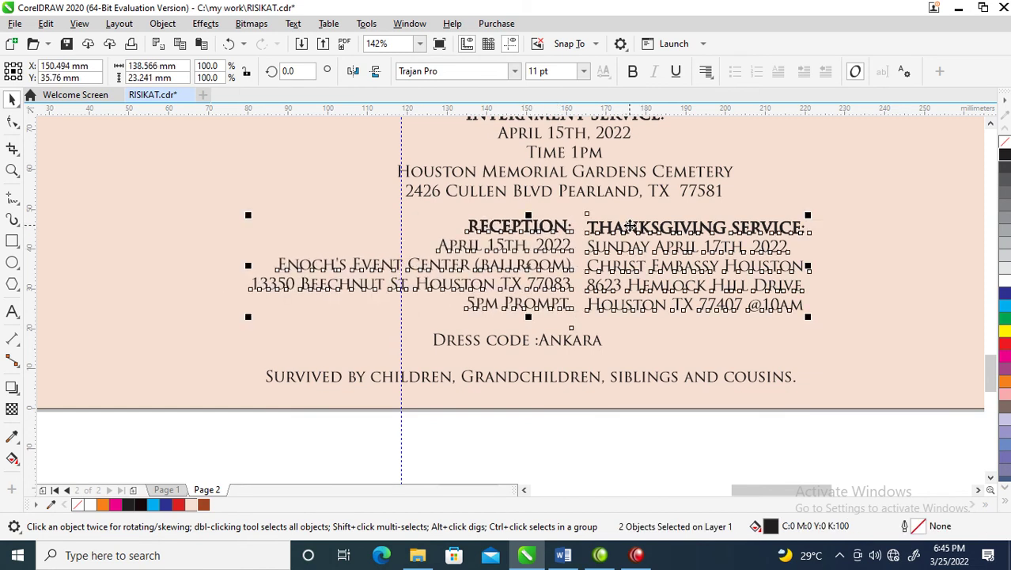
- Top-align Reception with Thanksgiving and nudge the Service of Songs and Funeral blocks upward
{"action": "key", "text": "t"}
{"action": "key", "text": "F4"}
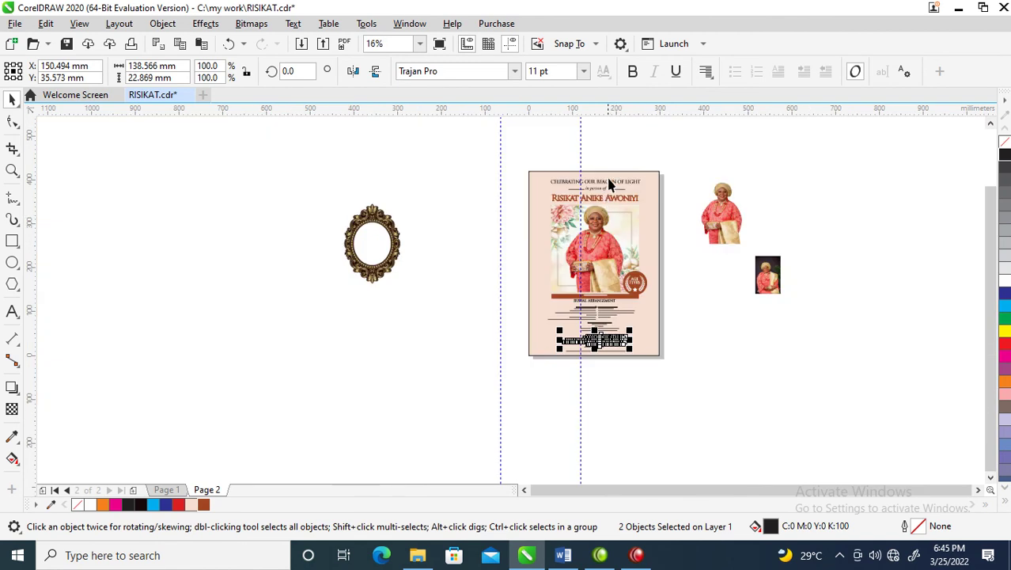
{"action": "key", "text": "z"}
{"action": "mouse_move", "coordinate": [487, 269]}
{"action": "left_mouse_down"}
{"action": "mouse_move", "coordinate": [718, 356]}
{"action": "mouse_move", "coordinate": [708, 354]}
{"action": "left_mouse_up"}
{"action": "key", "text": "space"}
{"action": "left_click", "coordinate": [552, 282]}
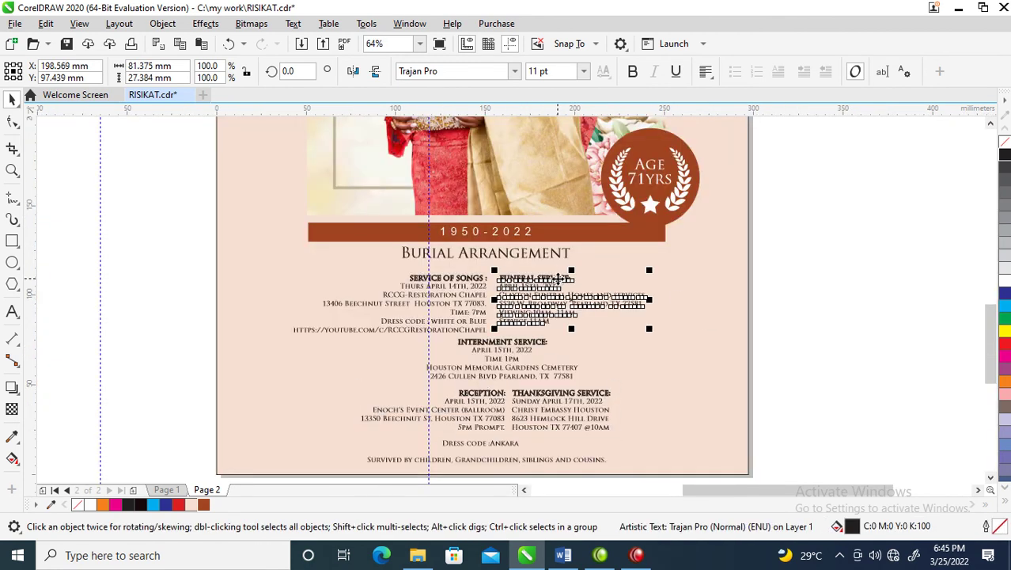
{"action": "left_click", "coordinate": [477, 285], "text": "shift"}
{"action": "left_click_drag", "start_coordinate": [478, 285], "coordinate": [480, 278]}
- Select the photo group and move it up the page
{"action": "scroll", "coordinate": [497, 278], "scroll_direction": "down", "scroll_amount": 3}
{"action": "key", "text": "space"}
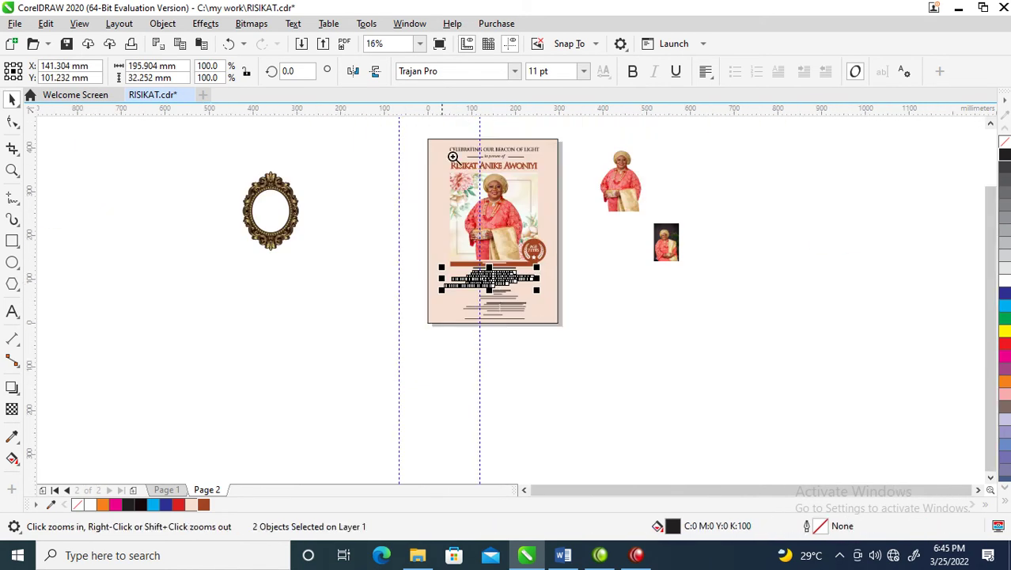
{"action": "scroll", "coordinate": [467, 205], "scroll_direction": "up", "scroll_amount": 1}
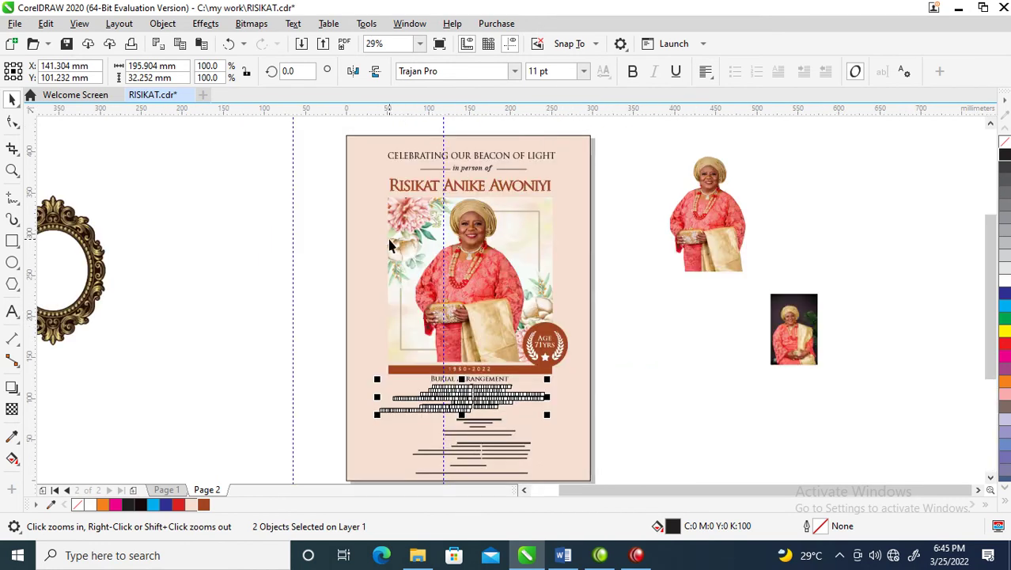
{"action": "left_click_drag", "start_coordinate": [375, 191], "coordinate": [573, 372]}
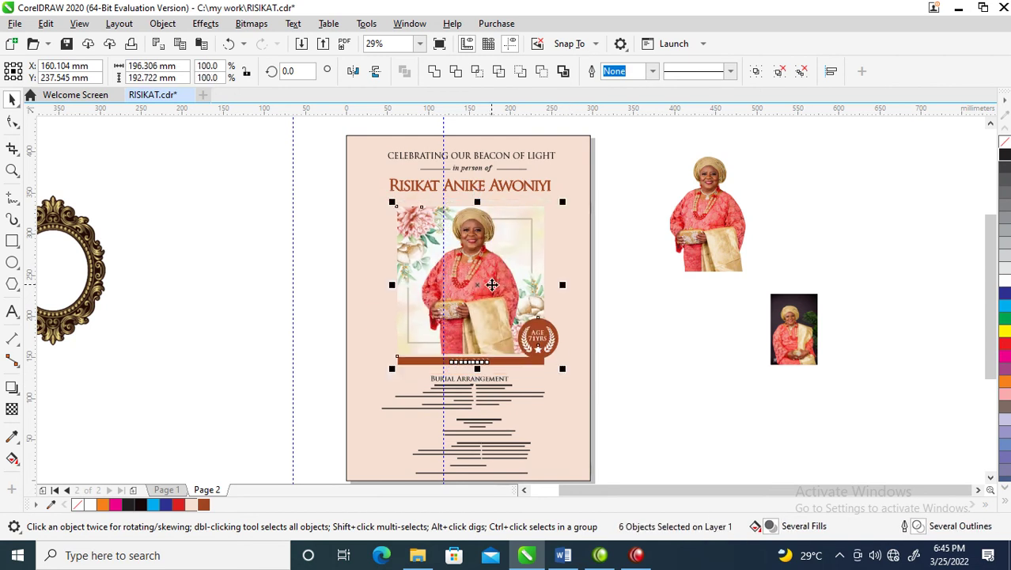
{"action": "left_click_drag", "start_coordinate": [491, 273], "coordinate": [491, 264]}
- Move the Burial Arrangement heading up just below the 1950-2022 banner
{"action": "key", "text": "z"}
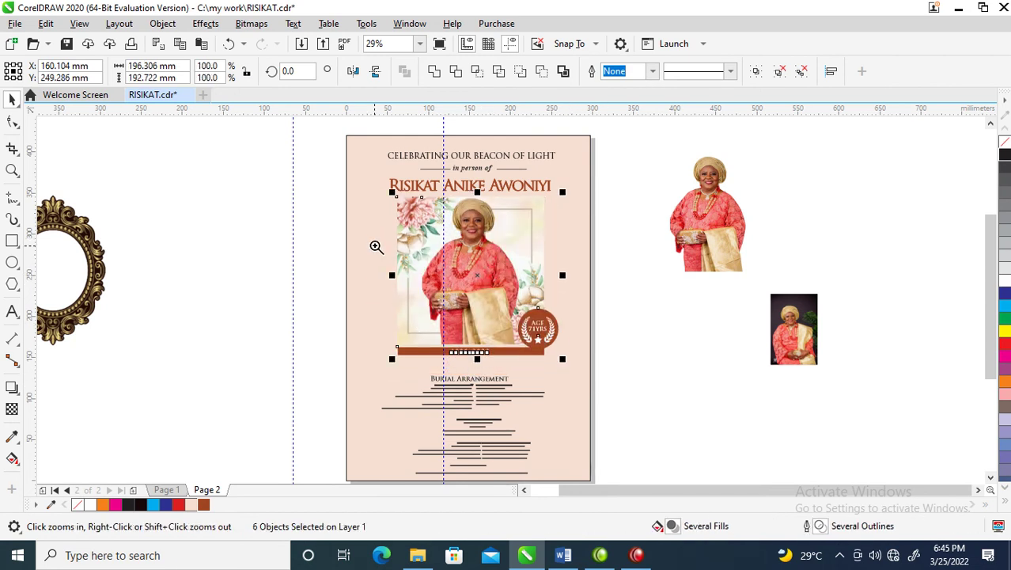
{"action": "left_click_drag", "start_coordinate": [295, 239], "coordinate": [639, 477]}
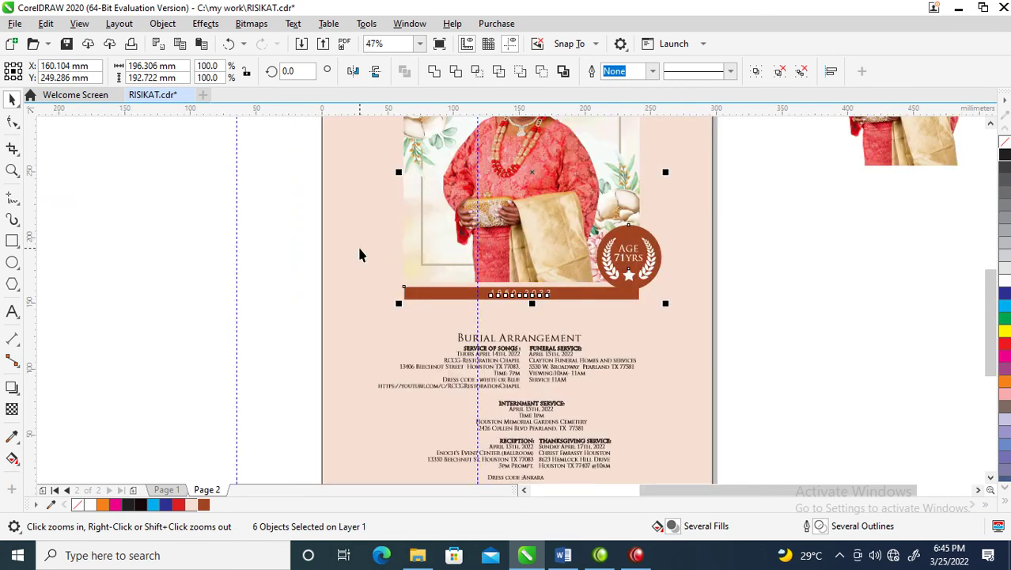
{"action": "key", "text": "space"}
{"action": "left_click_drag", "start_coordinate": [576, 343], "coordinate": [574, 307]}
- Change the Burial Arrangement heading text to UPPERCASE
{"action": "key", "text": "z"}
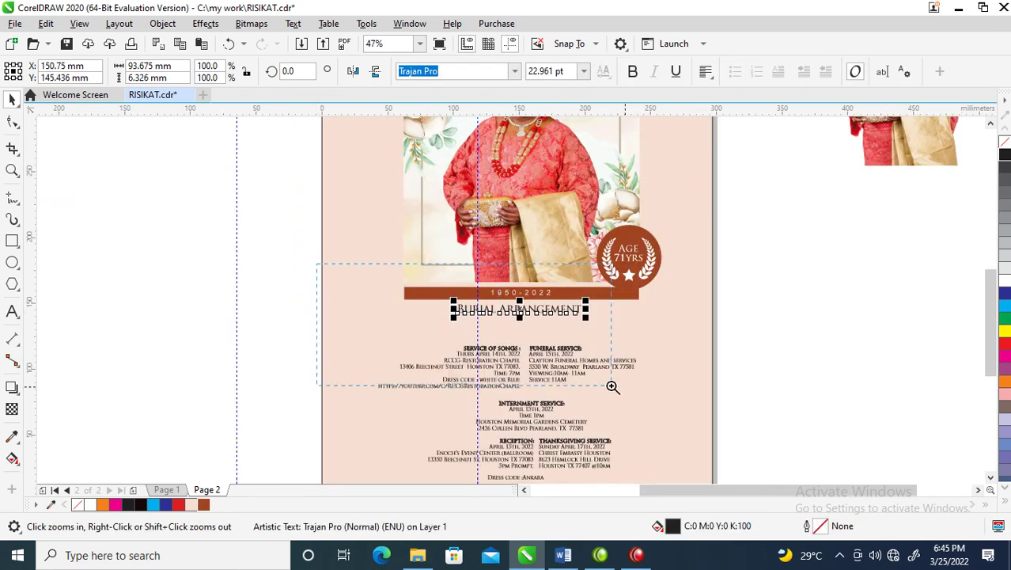
{"action": "left_click_drag", "start_coordinate": [710, 396], "coordinate": [711, 395]}
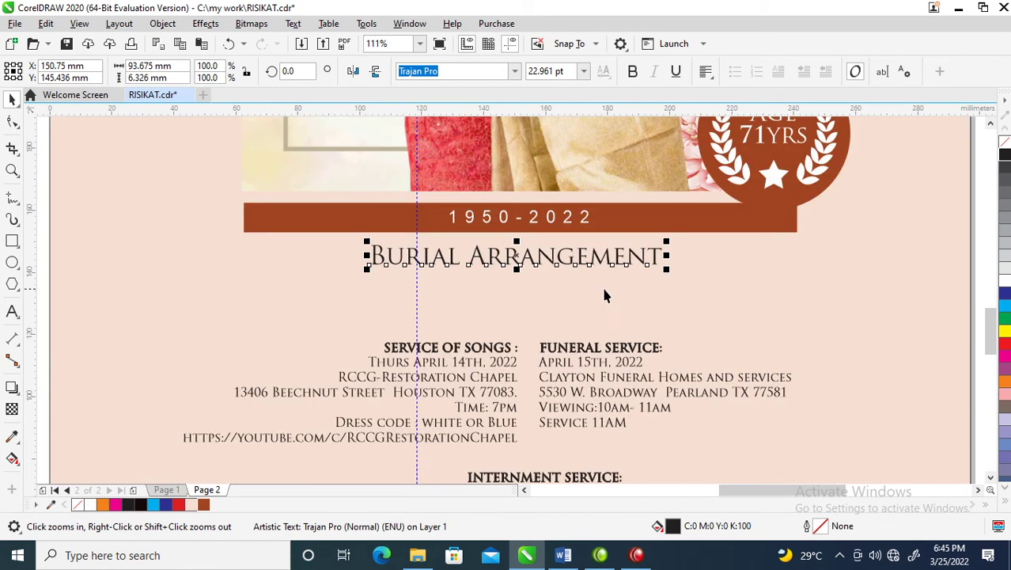
{"action": "key", "text": "F8"}
{"action": "left_click", "coordinate": [657, 254]}
{"action": "key", "text": "ctrl+a"}
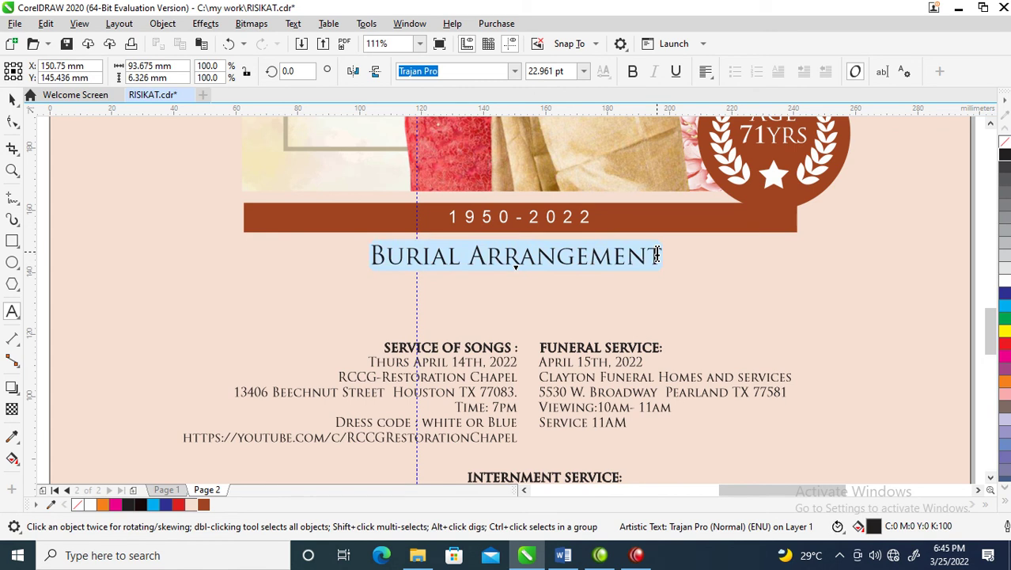
{"action": "key", "text": "shift+F3"}
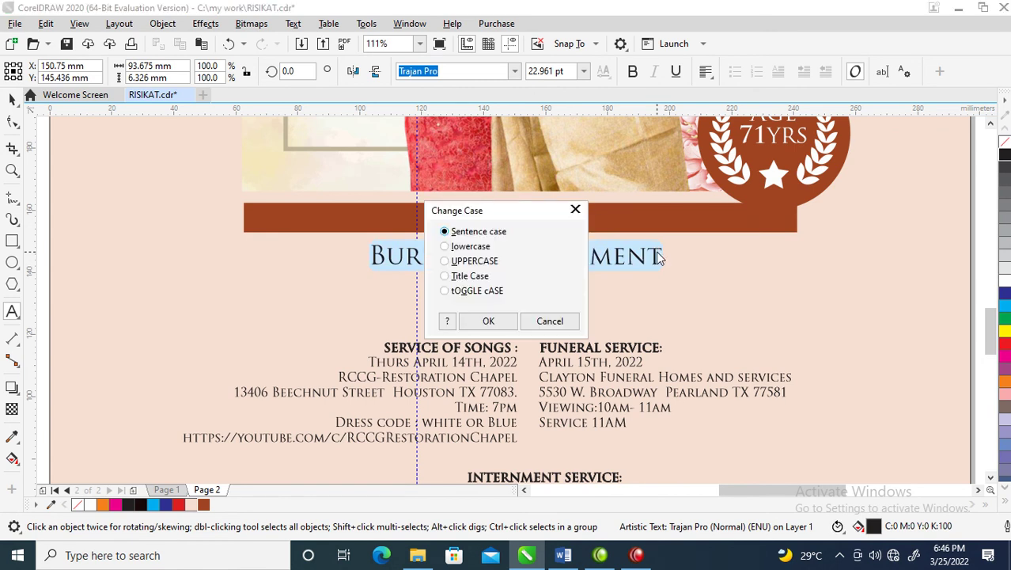
{"action": "left_click", "coordinate": [468, 261]}
{"action": "left_click", "coordinate": [488, 321]}
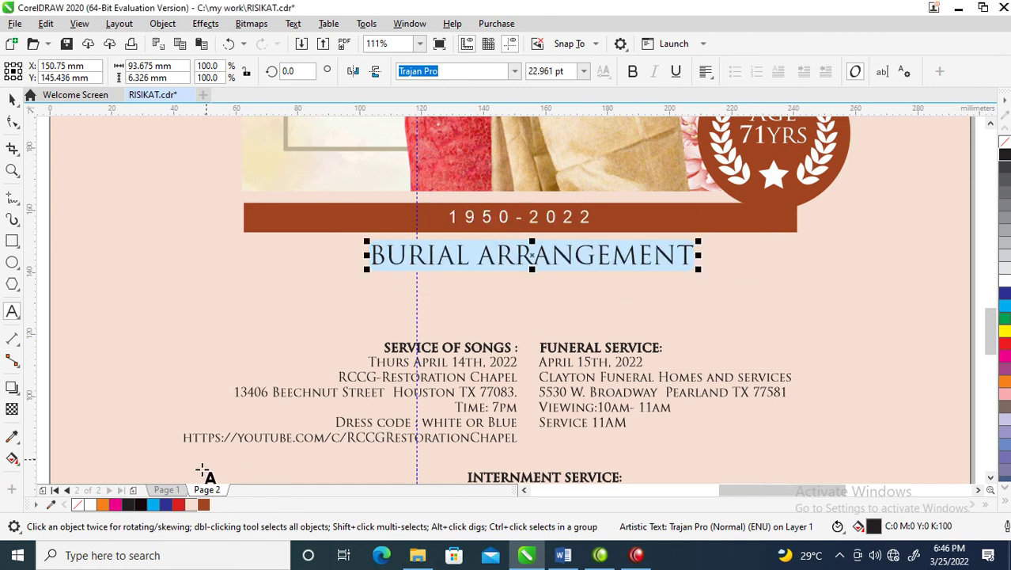
- Make the heading brown and bold, and centre it on the 1950-2022 bar
{"action": "left_click", "coordinate": [204, 504]}
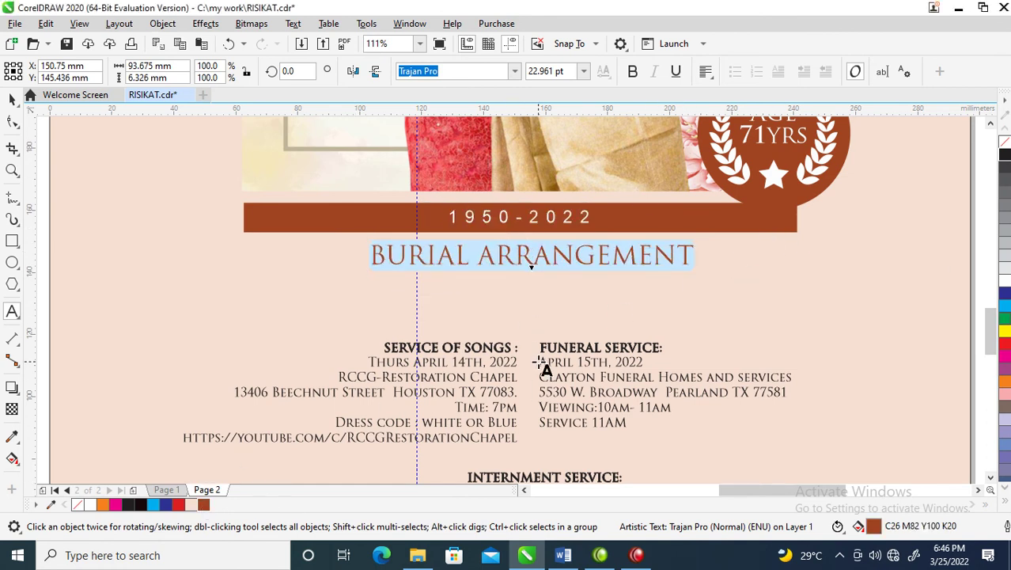
{"action": "key", "text": "ctrl+space"}
{"action": "left_click", "coordinate": [632, 70]}
{"action": "left_click", "coordinate": [653, 226], "text": "shift"}
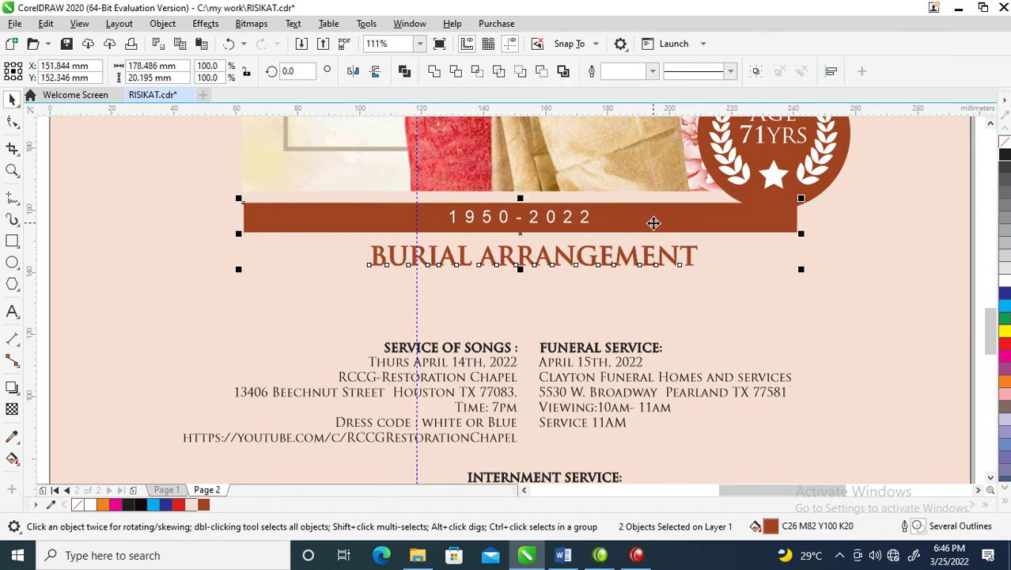
{"action": "key", "text": "c"}
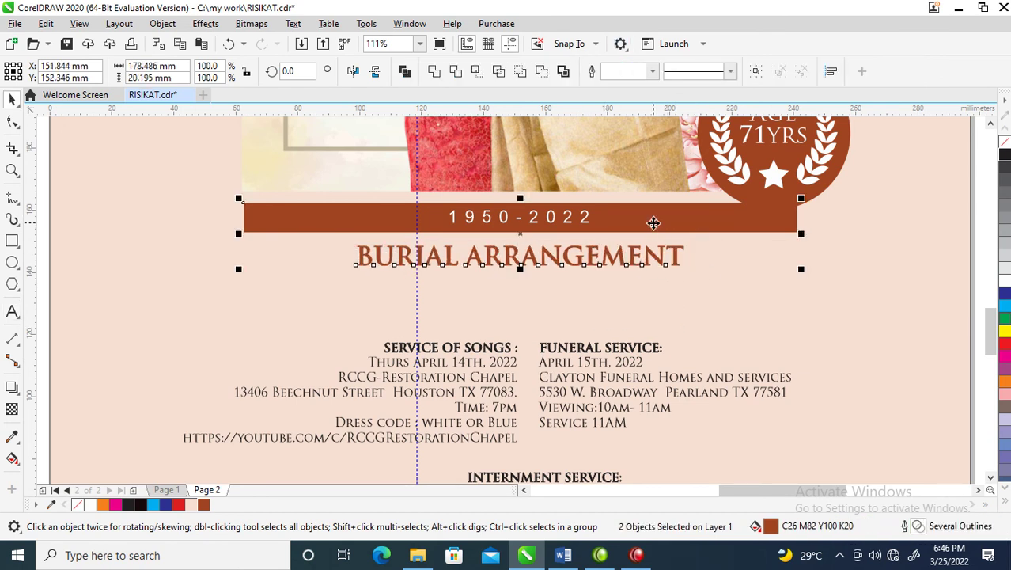
{"action": "left_click", "coordinate": [589, 352]}
- Move the Service of Songs and Funeral Service blocks up toward the heading
{"action": "left_click", "coordinate": [497, 352], "text": "shift"}
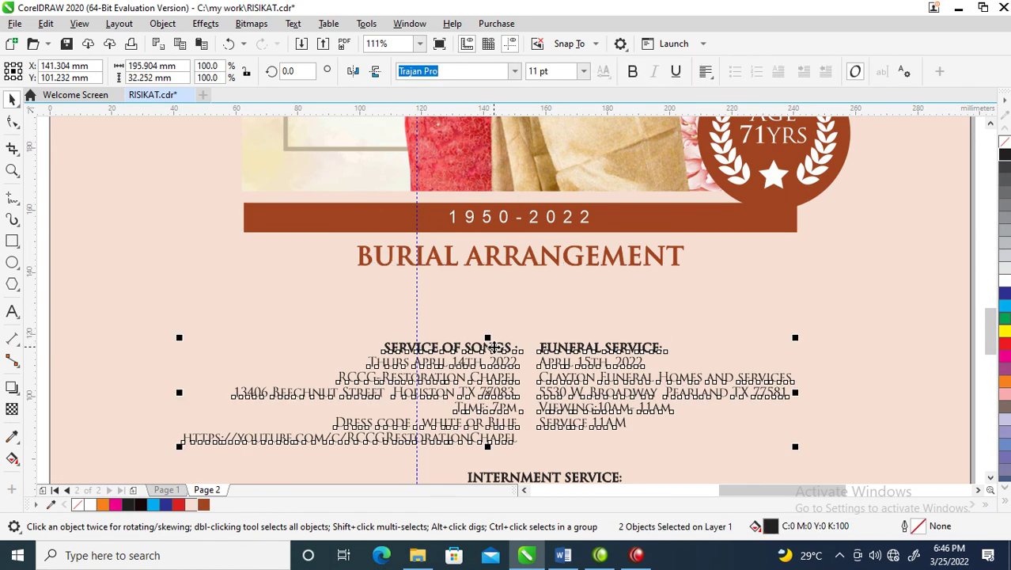
{"action": "left_click_drag", "start_coordinate": [497, 352], "coordinate": [501, 288]}
{"action": "key", "text": "z"}
{"action": "right_click", "coordinate": [474, 275]}
{"action": "key", "text": "Escape"}
- Move the Internment Service block up beneath the service columns
{"action": "left_click_drag", "start_coordinate": [280, 254], "coordinate": [607, 384]}
{"action": "key", "text": "z"}
{"action": "left_click_drag", "start_coordinate": [296, 239], "coordinate": [544, 307]}
{"action": "key", "text": "space"}
{"action": "left_click", "coordinate": [537, 346]}
{"action": "left_click", "coordinate": [543, 269]}
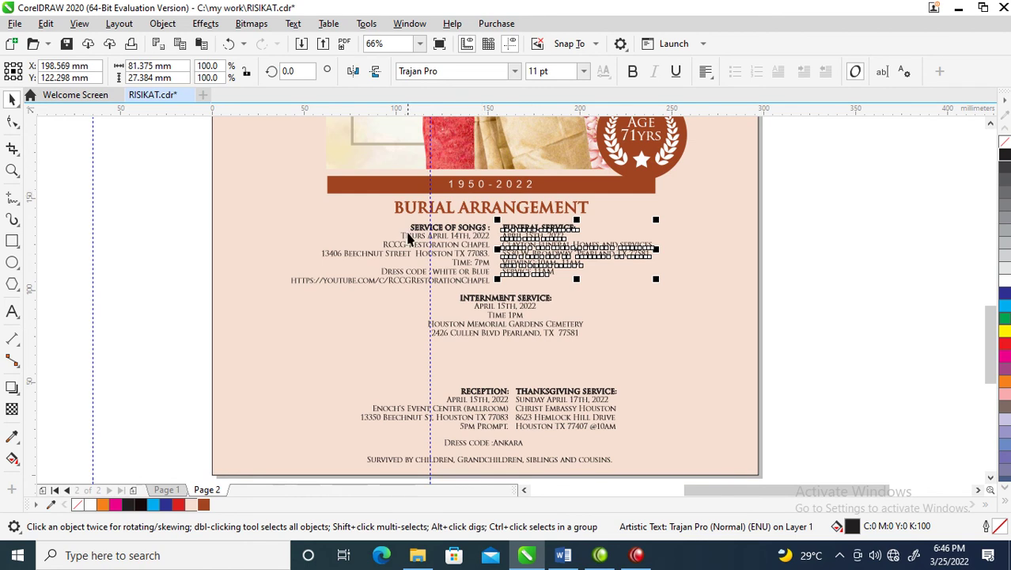
{"action": "key", "text": "space"}
{"action": "left_click_drag", "start_coordinate": [302, 165], "coordinate": [704, 361]}
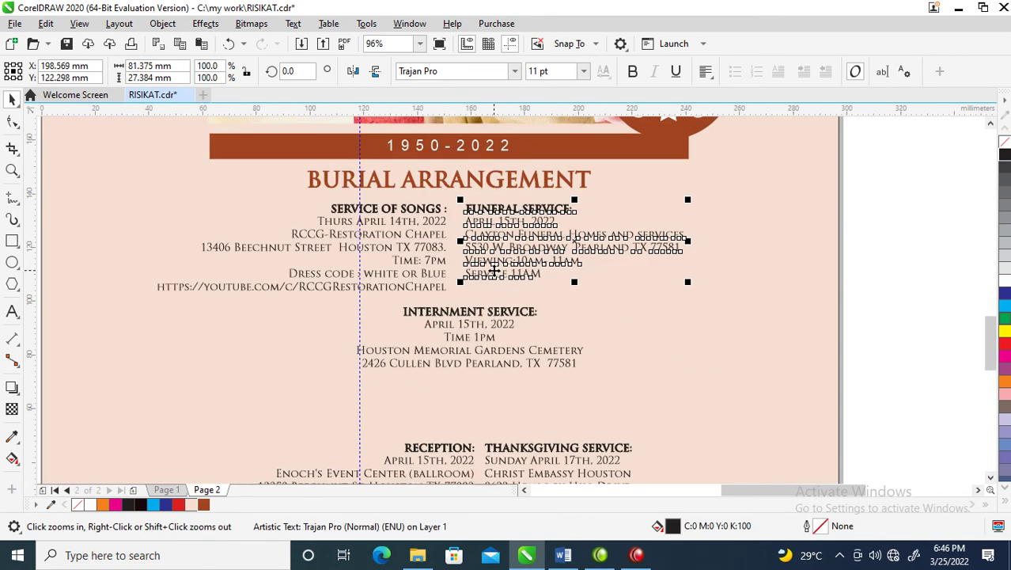
{"action": "key", "text": "space"}
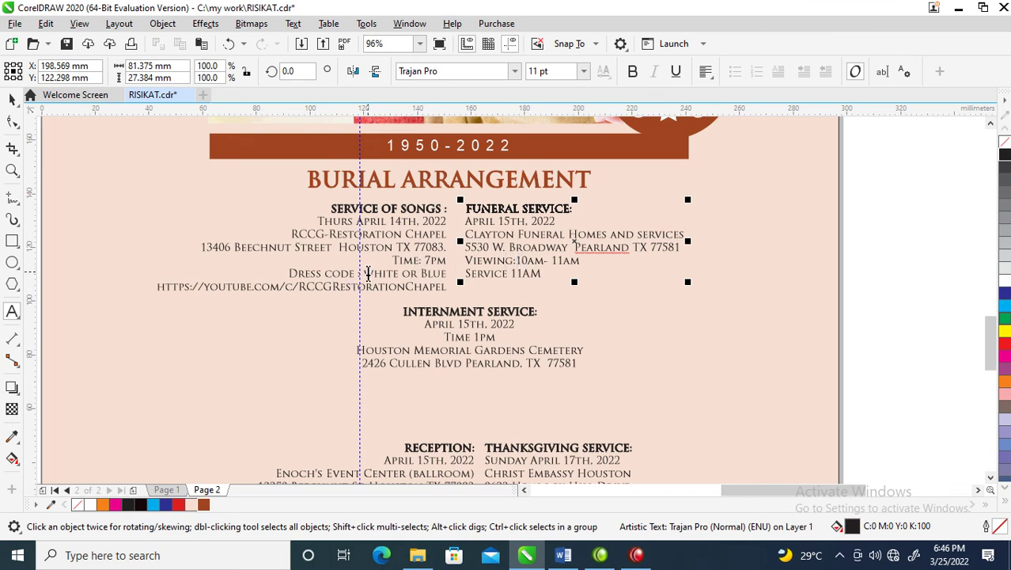
- Make the Dress code : and Time: labels in the songs column bold and black
{"action": "left_click_drag", "start_coordinate": [368, 273], "coordinate": [311, 271]}
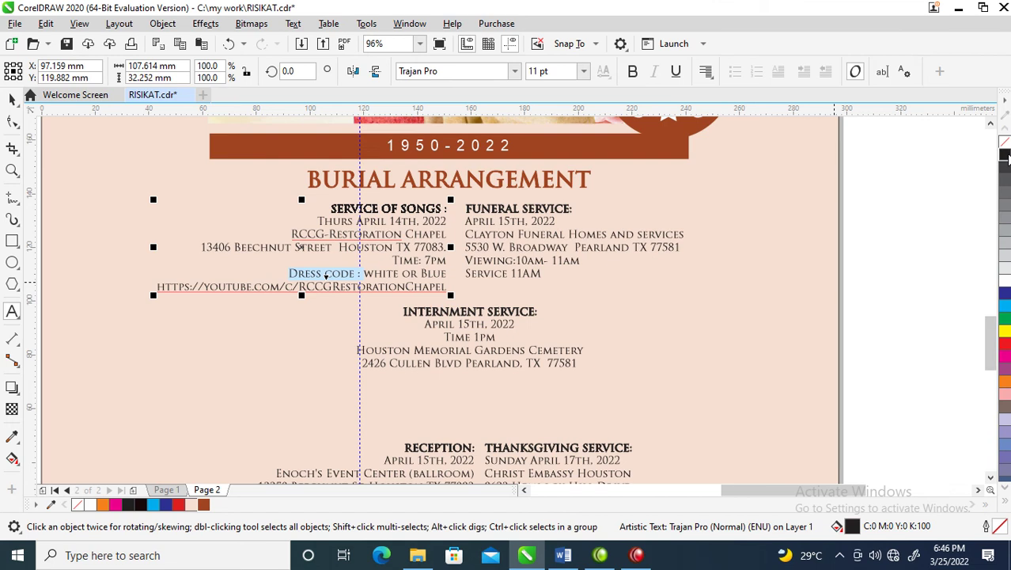
{"action": "right_click", "coordinate": [1006, 156]}
{"action": "key", "text": "ctrl+b"}
{"action": "left_click_drag", "start_coordinate": [425, 261], "coordinate": [389, 261]}
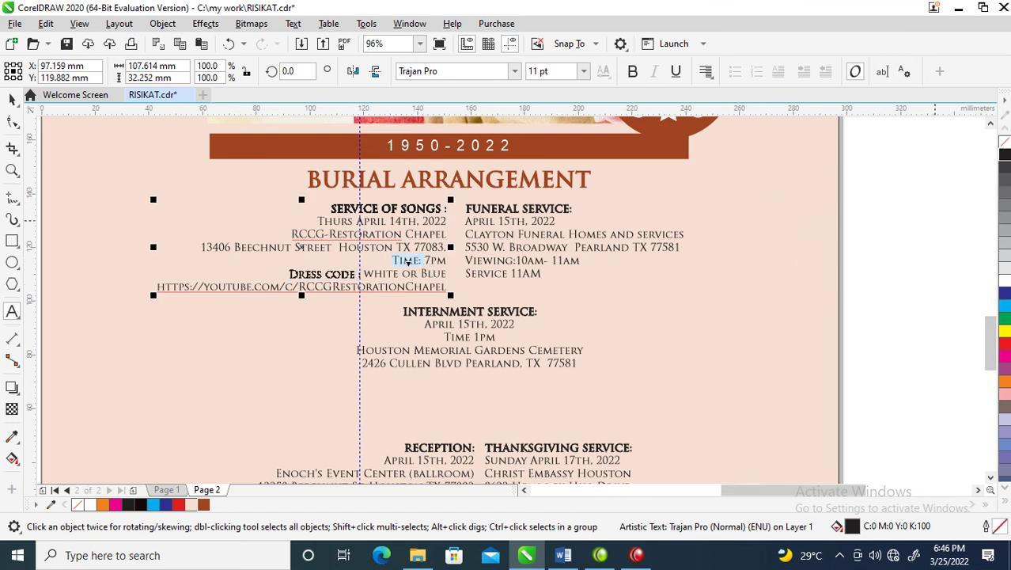
{"action": "left_click", "coordinate": [1005, 156]}
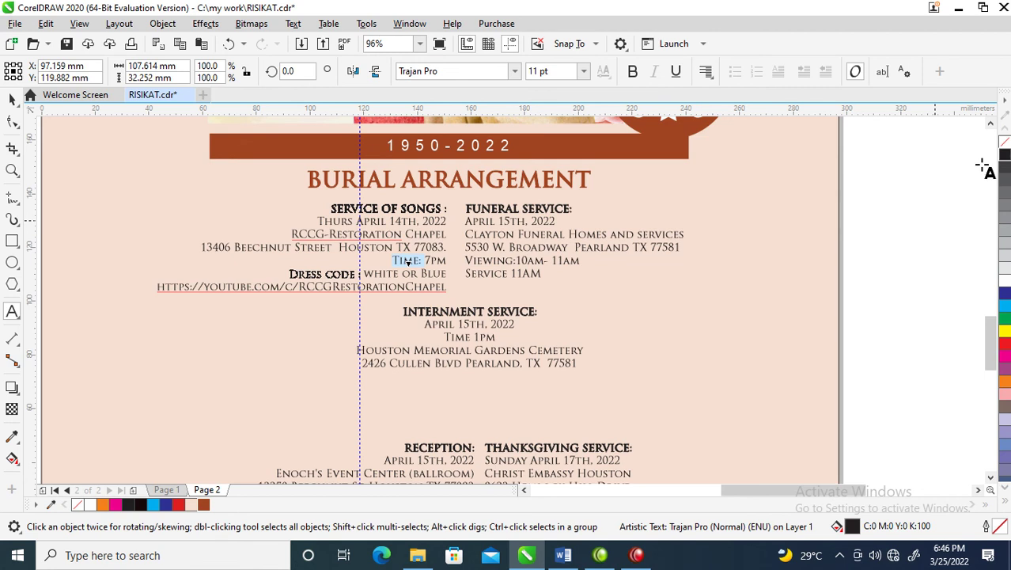
{"action": "key", "text": "ctrl+b"}
- Bold the Viewing: and Service labels in the Funeral Service block
{"action": "left_click", "coordinate": [519, 269]}
{"action": "left_click_drag", "start_coordinate": [518, 267], "coordinate": [452, 264]}
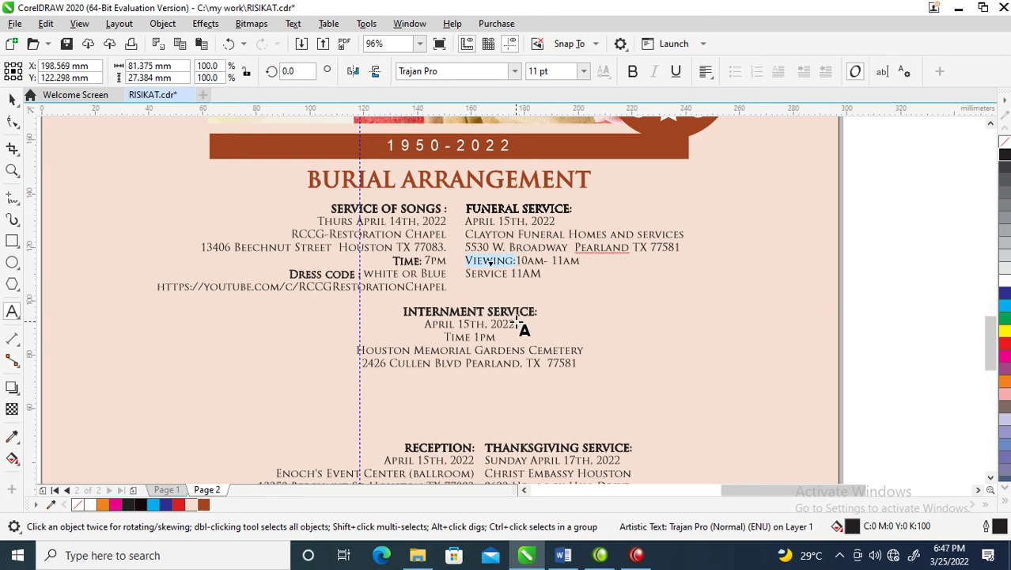
{"action": "key", "text": "ctrl+b"}
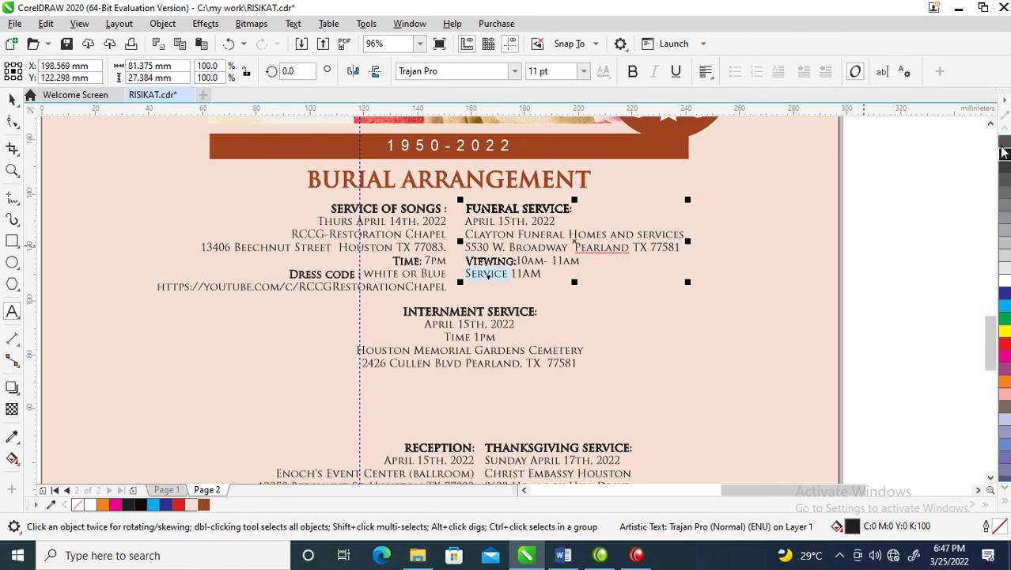
{"action": "key", "text": "ctrl+b"}
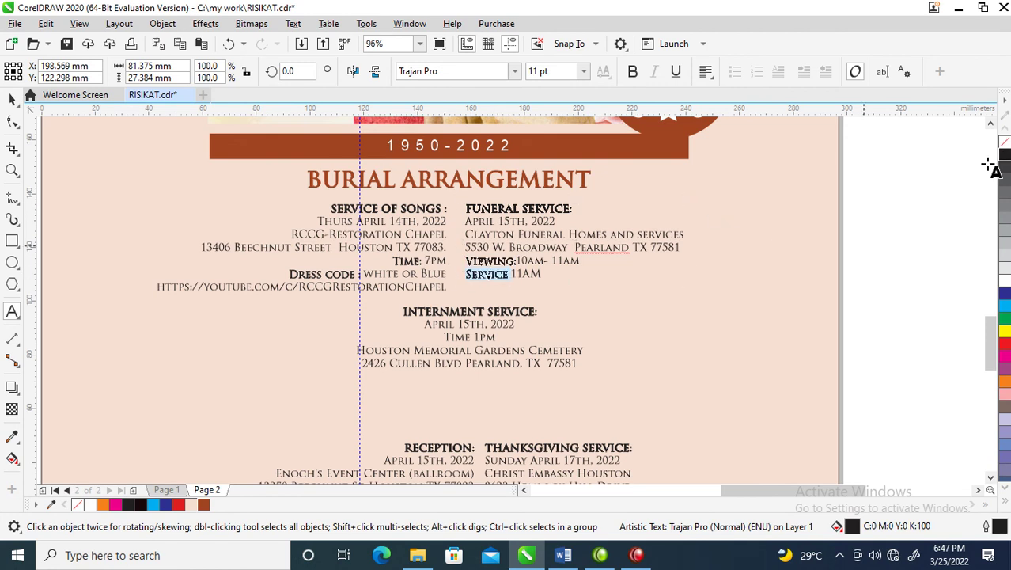
{"action": "key", "text": "ctrl+space"}
- Colour the Time word in the Internment Service text black
{"action": "double_click", "coordinate": [485, 342]}
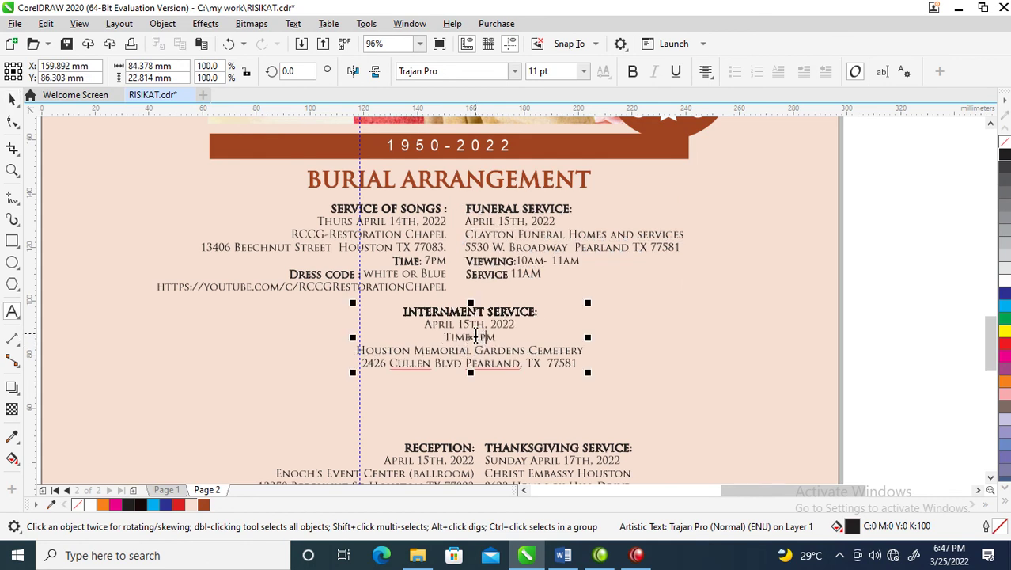
{"action": "left_click", "coordinate": [475, 336]}
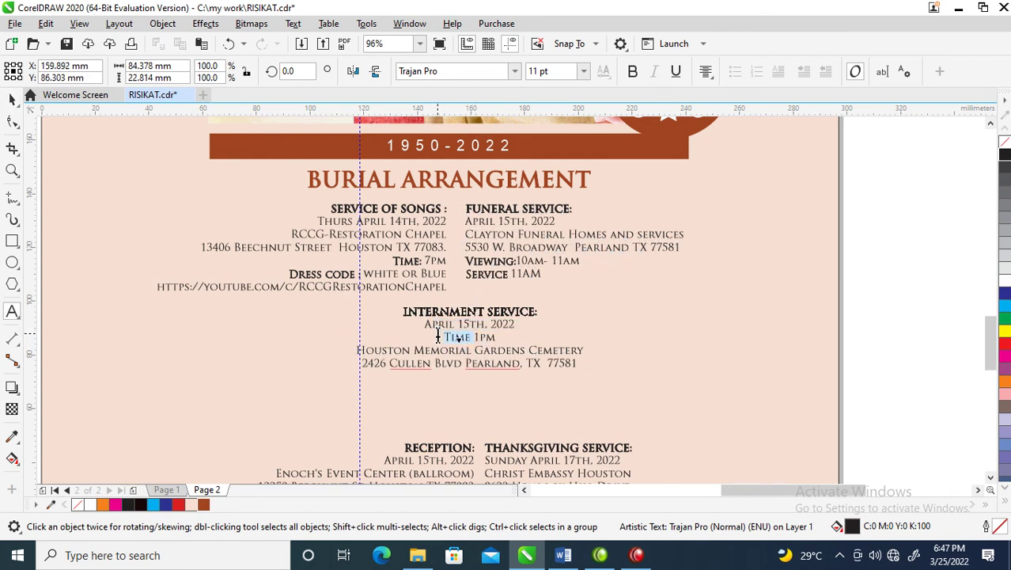
{"action": "left_click", "coordinate": [1004, 159]}
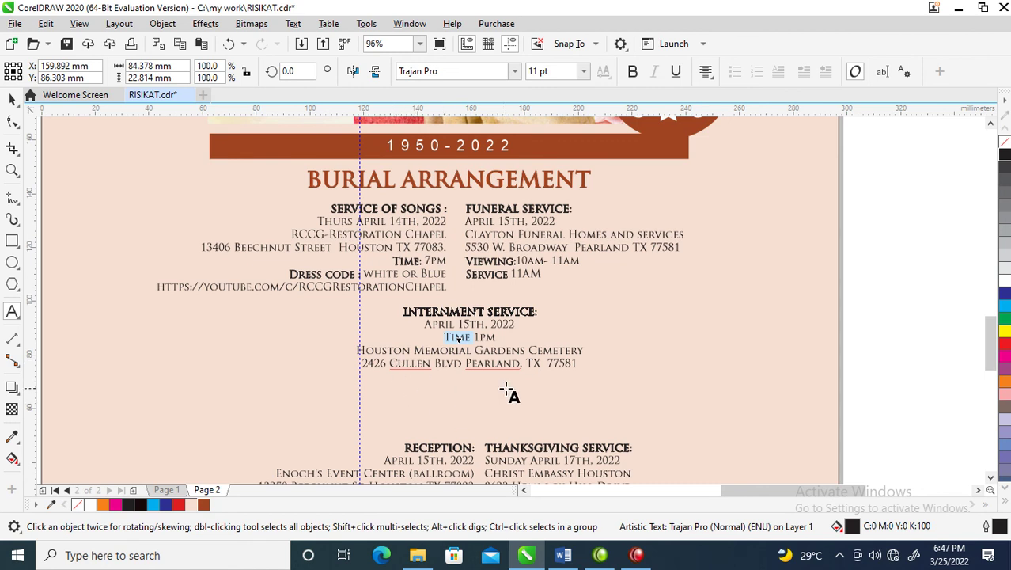
- Join the internment Time line onto the date line and nudge the block up
{"action": "key", "text": "ctrl+space"}
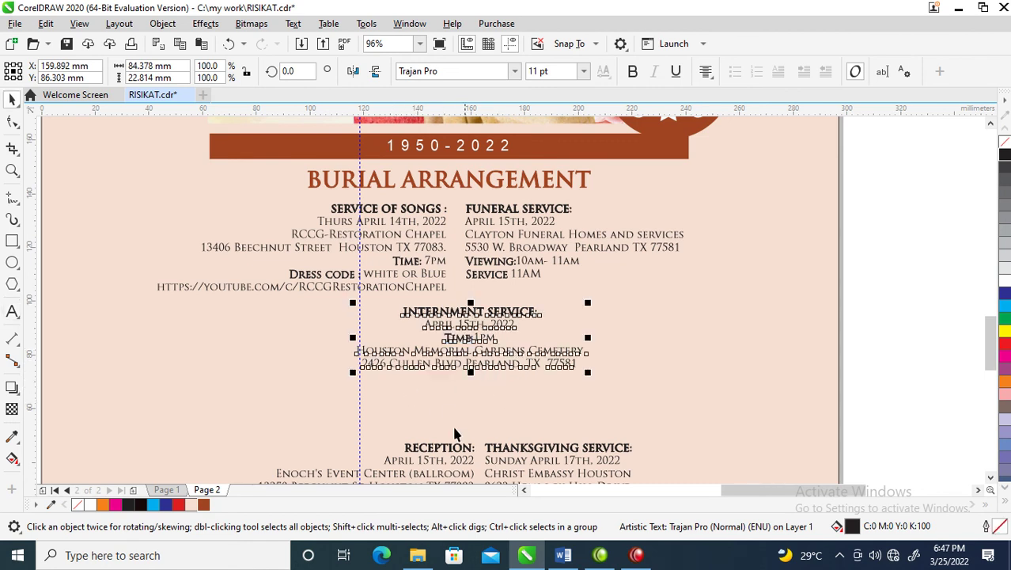
{"action": "key", "text": "ctrl+space"}
{"action": "key", "text": "BackSpace"}
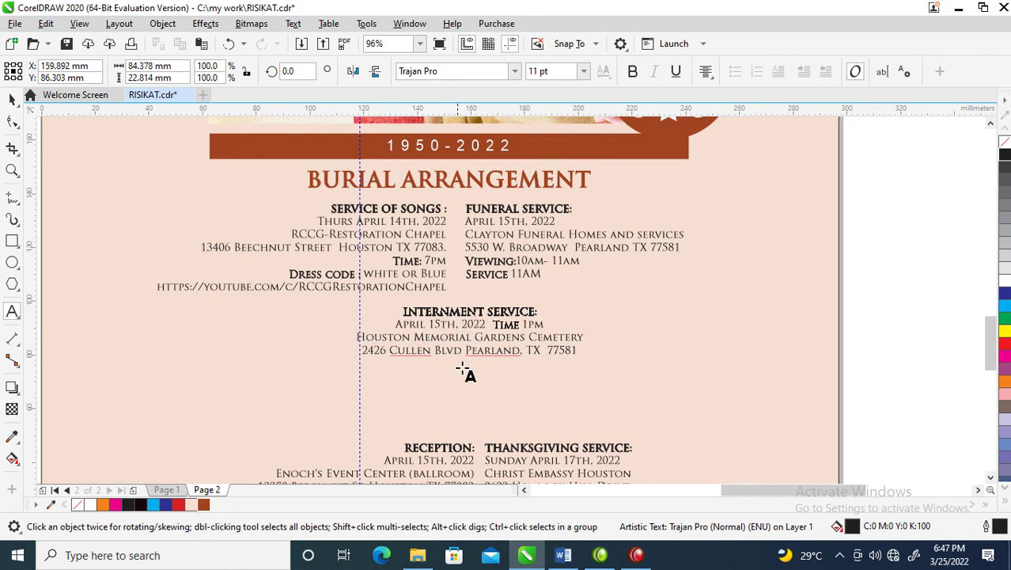
{"action": "key", "text": "ctrl+space"}
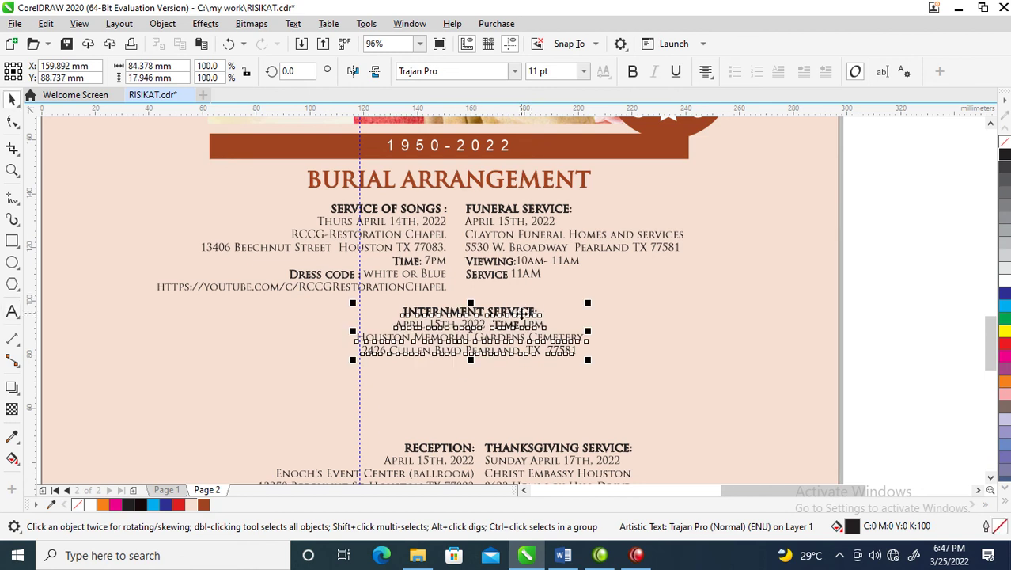
{"action": "left_click_drag", "start_coordinate": [522, 314], "coordinate": [522, 312]}
- Increase the line spacing of the Funeral Service text
{"action": "double_click", "coordinate": [526, 270]}
{"action": "left_click", "coordinate": [683, 246]}
{"action": "key", "text": "Return"}
{"action": "key", "text": "ctrl+space"}
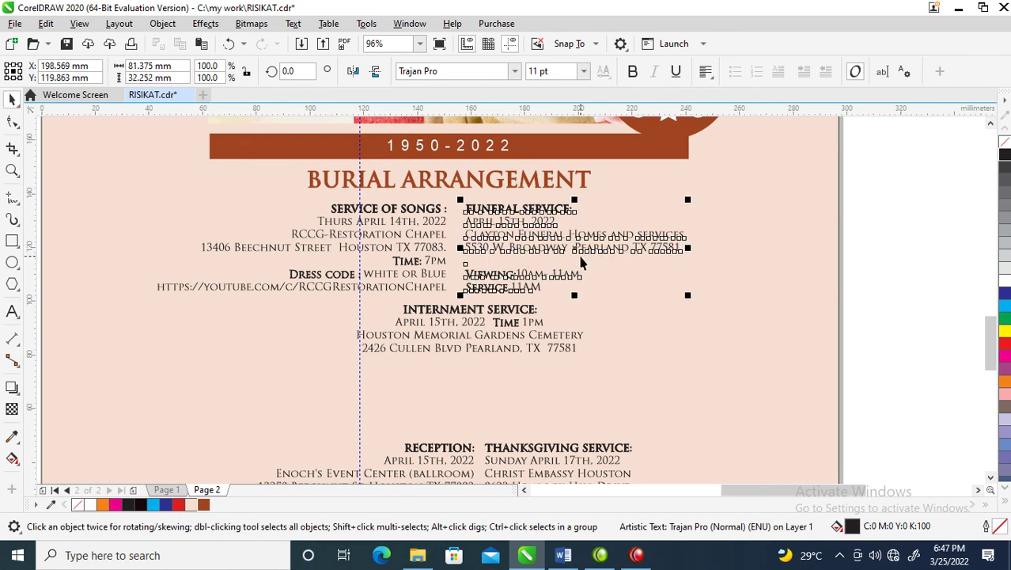
{"action": "key", "text": "ctrl+z"}
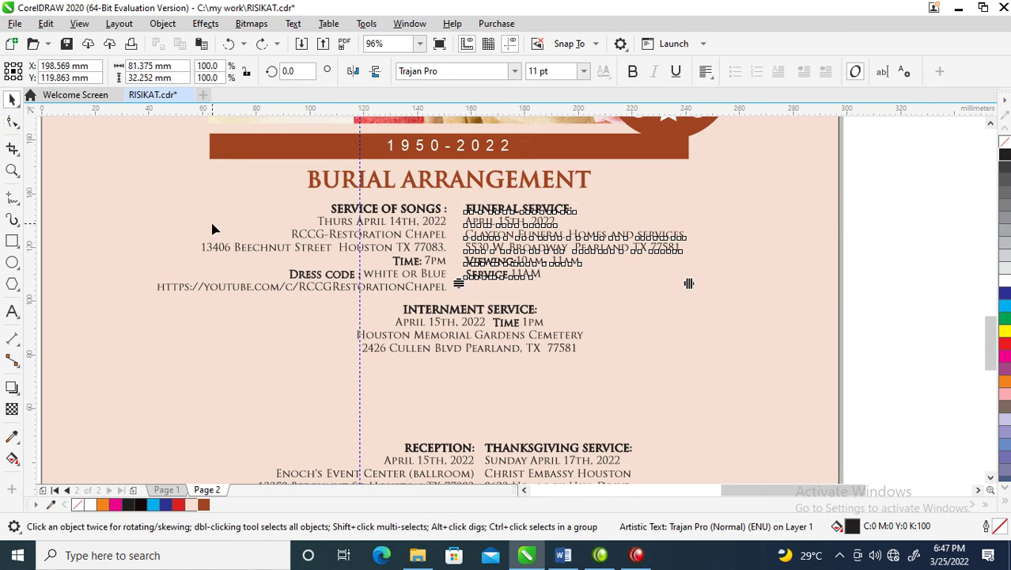
{"action": "left_click", "coordinate": [12, 121]}
{"action": "left_click_drag", "start_coordinate": [453, 285], "coordinate": [459, 295]}
{"action": "key", "text": "space"}
- Move Reception and Thanksgiving up under the Internment Service block
{"action": "left_click", "coordinate": [485, 448]}
{"action": "left_click", "coordinate": [457, 450], "text": "shift"}
{"action": "left_click_drag", "start_coordinate": [457, 449], "coordinate": [432, 366]}
- Right-align Reception with Service of Songs and left-align Thanksgiving with Funeral Service
{"action": "left_click", "coordinate": [418, 379]}
{"action": "left_click", "coordinate": [437, 381]}
{"action": "left_click", "coordinate": [435, 270], "text": "shift"}
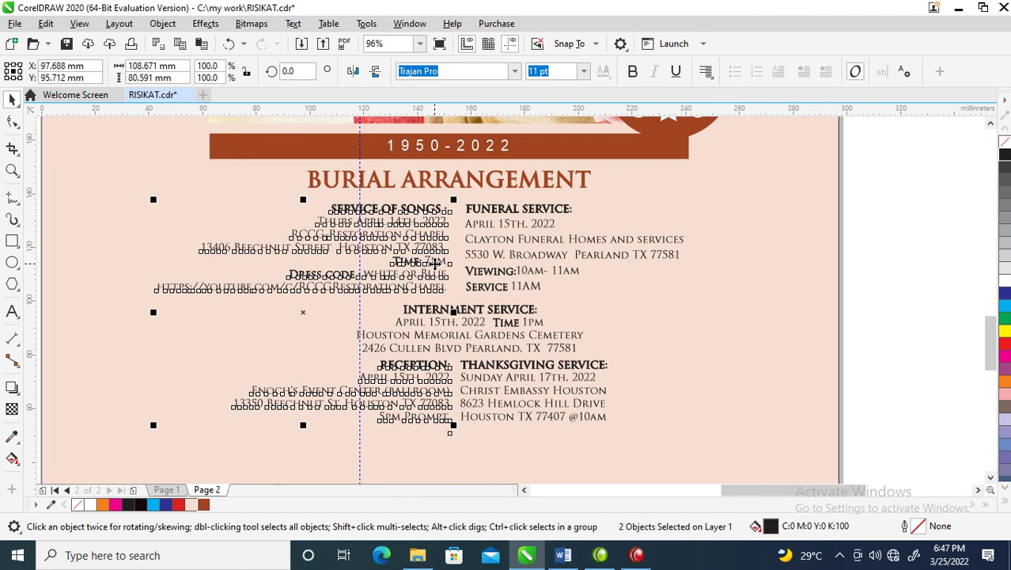
{"action": "key", "text": "r"}
{"action": "left_click", "coordinate": [483, 380]}
{"action": "left_click", "coordinate": [513, 258], "text": "shift"}
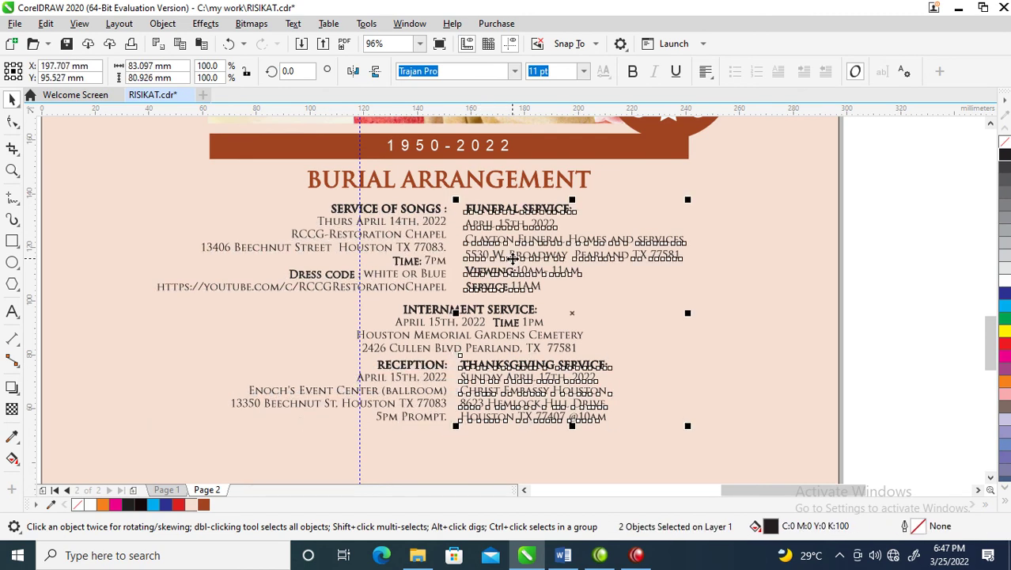
{"action": "key", "text": "l"}
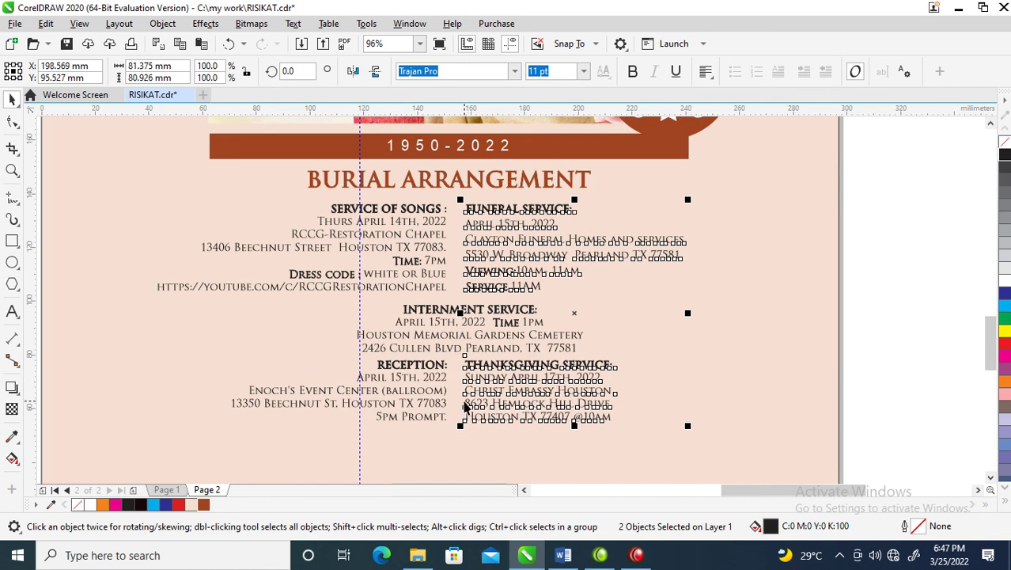
{"action": "scroll", "coordinate": [465, 388], "scroll_direction": "down", "scroll_amount": 2}
{"action": "left_click_drag", "start_coordinate": [217, 214], "coordinate": [734, 529]}
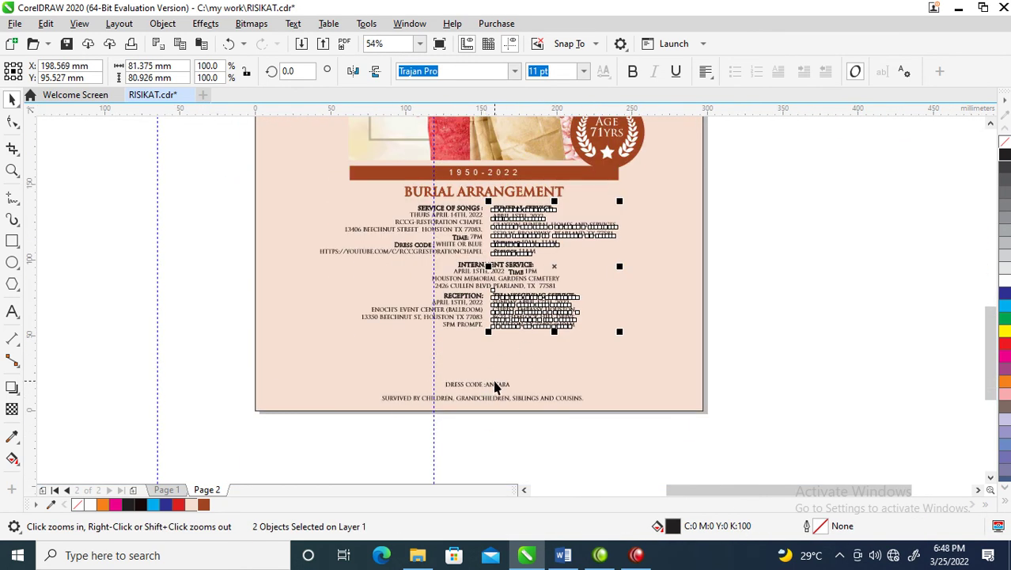
- Move the Dress code Ankara line up and make its label black
{"action": "left_click", "coordinate": [509, 381]}
{"action": "left_click", "coordinate": [492, 387]}
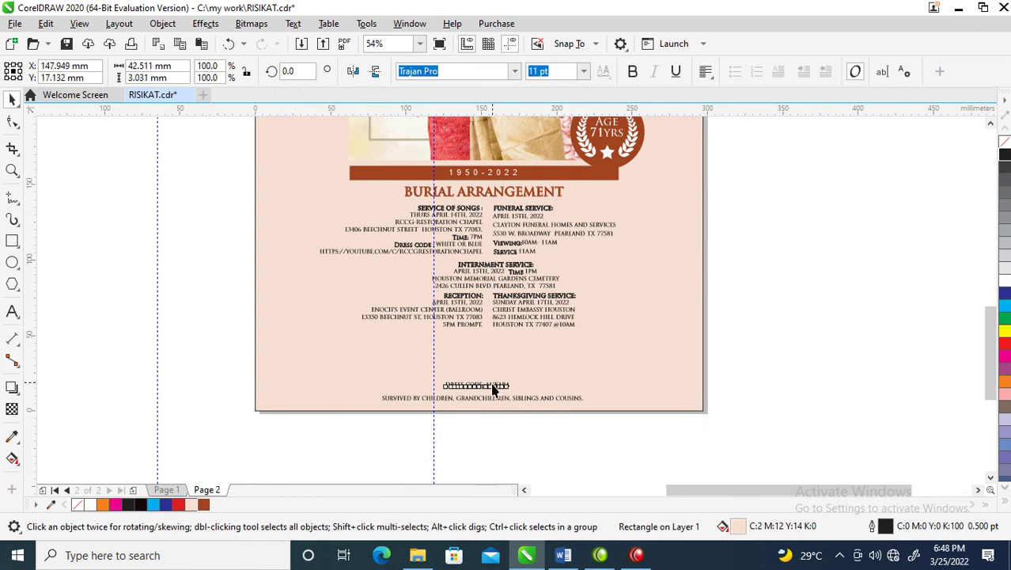
{"action": "left_click_drag", "start_coordinate": [492, 387], "coordinate": [503, 346]}
{"action": "key", "text": "z"}
{"action": "left_click_drag", "start_coordinate": [271, 242], "coordinate": [652, 357]}
{"action": "double_click", "coordinate": [586, 339]}
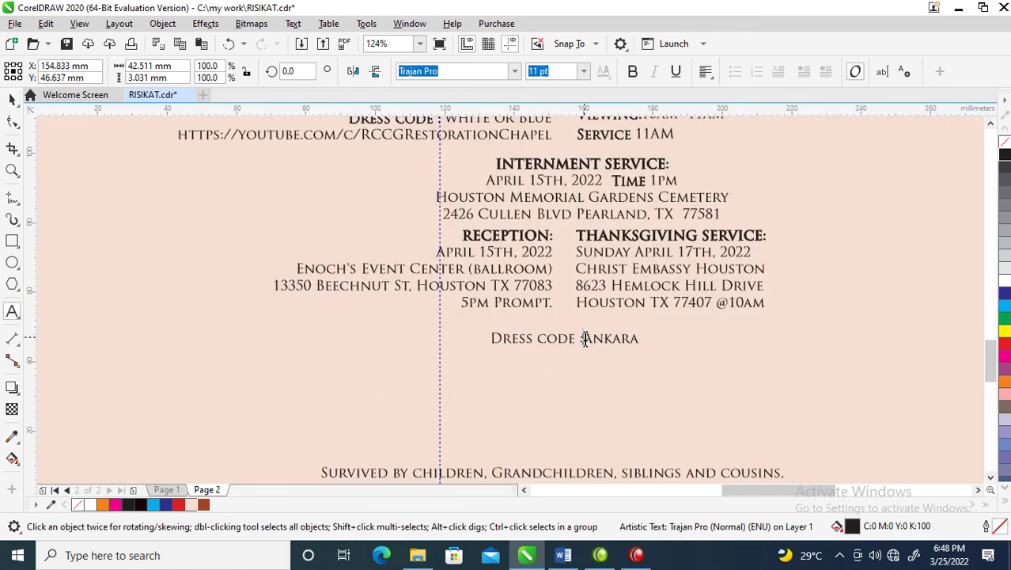
{"action": "left_click", "coordinate": [1004, 156]}
{"action": "key", "text": "ctrl+space"}
- Centre the dress code line with the Internment block and move the survivors line beneath it
{"action": "left_click_drag", "start_coordinate": [621, 342], "coordinate": [628, 331]}
{"action": "left_click", "coordinate": [593, 184], "text": "shift"}
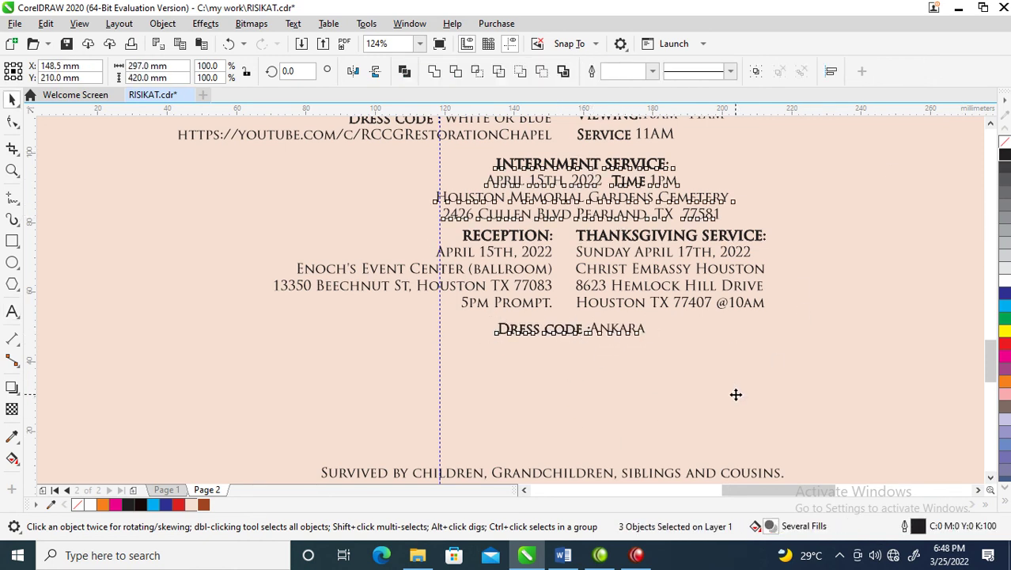
{"action": "key", "text": "Left"}
{"action": "key", "text": "Left"}
{"action": "key", "text": "Left"}
{"action": "key", "text": "Left"}
{"action": "key", "text": "Left"}
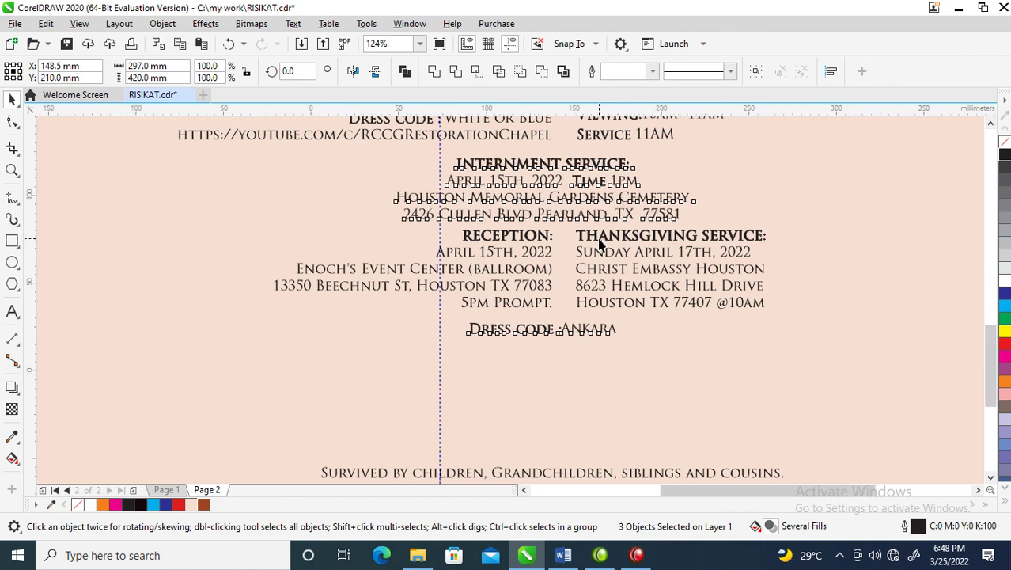
{"action": "scroll", "coordinate": [599, 246], "scroll_direction": "down", "scroll_amount": 3}
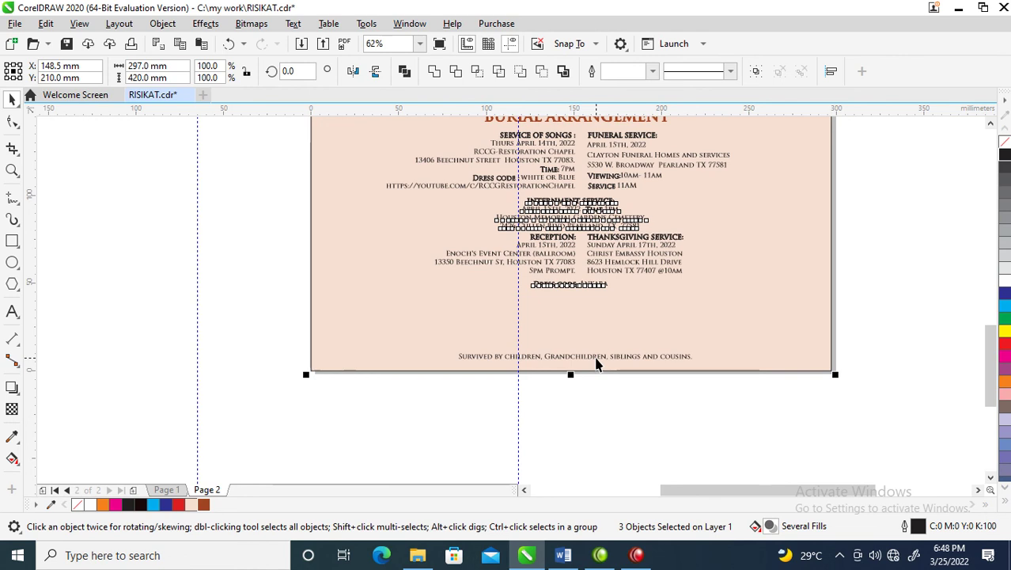
{"action": "left_click_drag", "start_coordinate": [597, 362], "coordinate": [599, 307]}
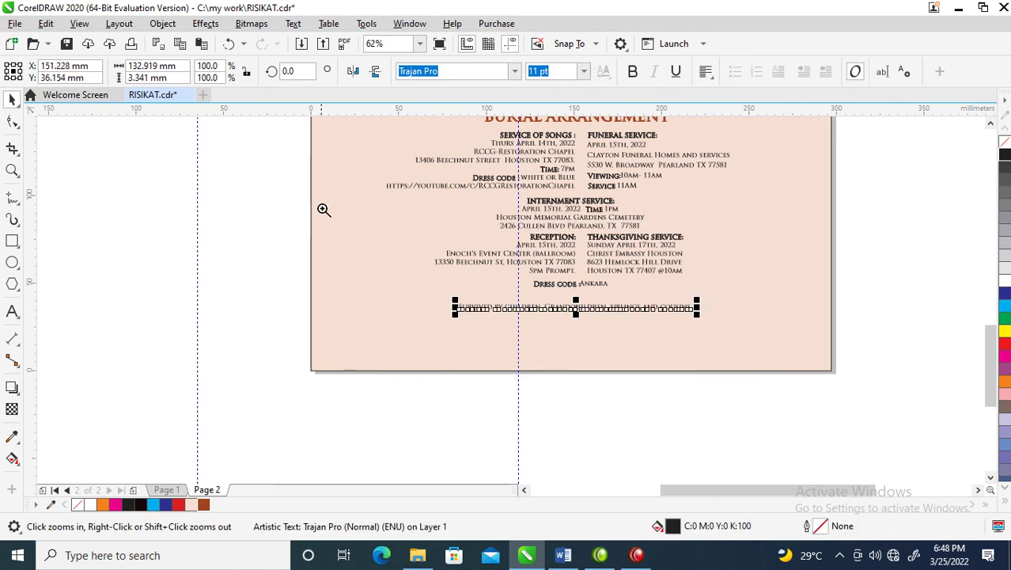
{"action": "scroll", "coordinate": [713, 364], "scroll_direction": "down", "scroll_amount": 3}
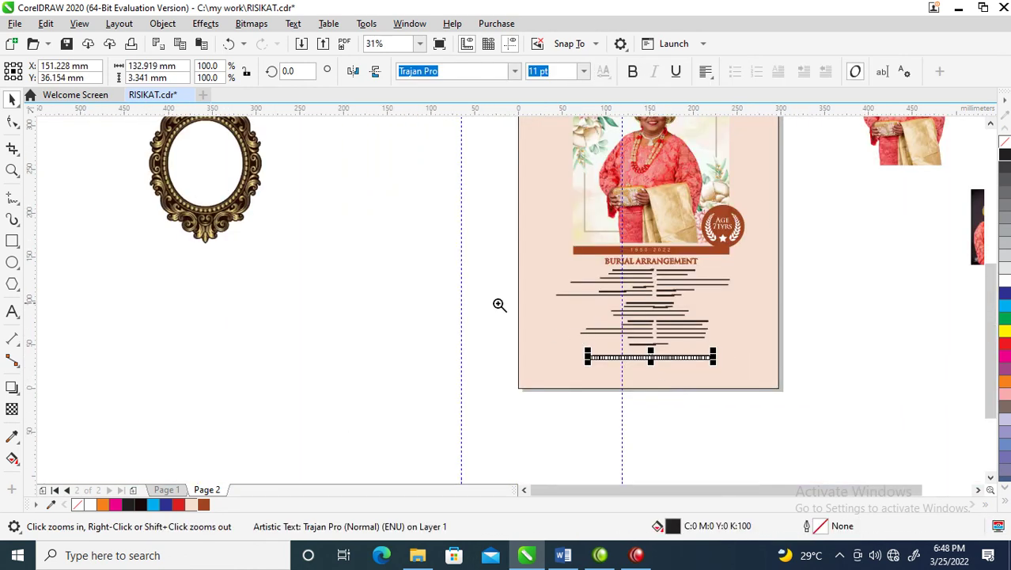
{"action": "scroll", "coordinate": [686, 359], "scroll_direction": "up", "scroll_amount": 5}
{"action": "scroll", "coordinate": [845, 396], "scroll_direction": "down", "scroll_amount": 4}
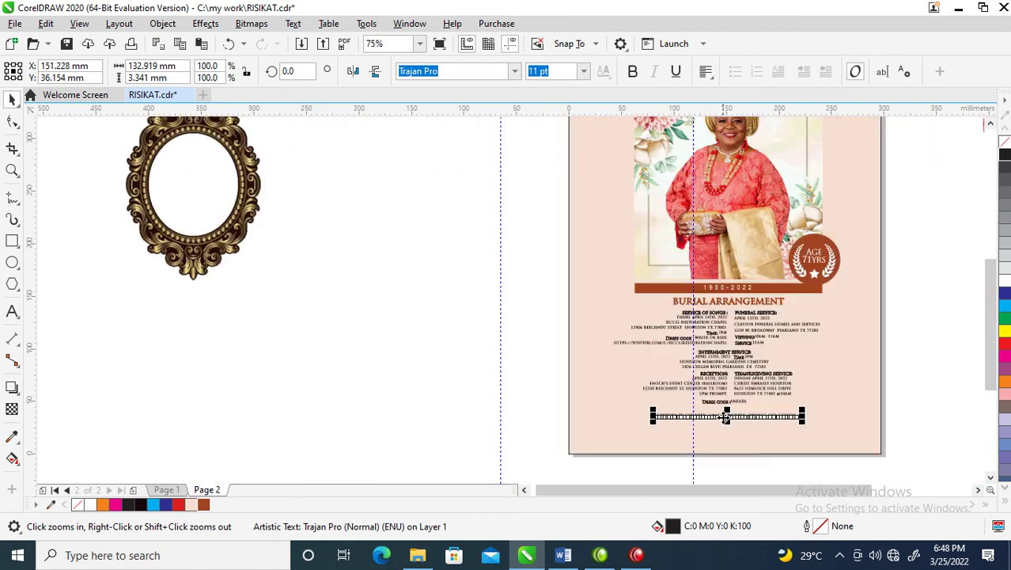
- Bring a brown bar down to the survivors line, widen it across the page, send it behind
{"action": "left_click_drag", "start_coordinate": [801, 291], "coordinate": [880, 425]}
{"action": "left_click", "coordinate": [825, 440], "text": "shift"}
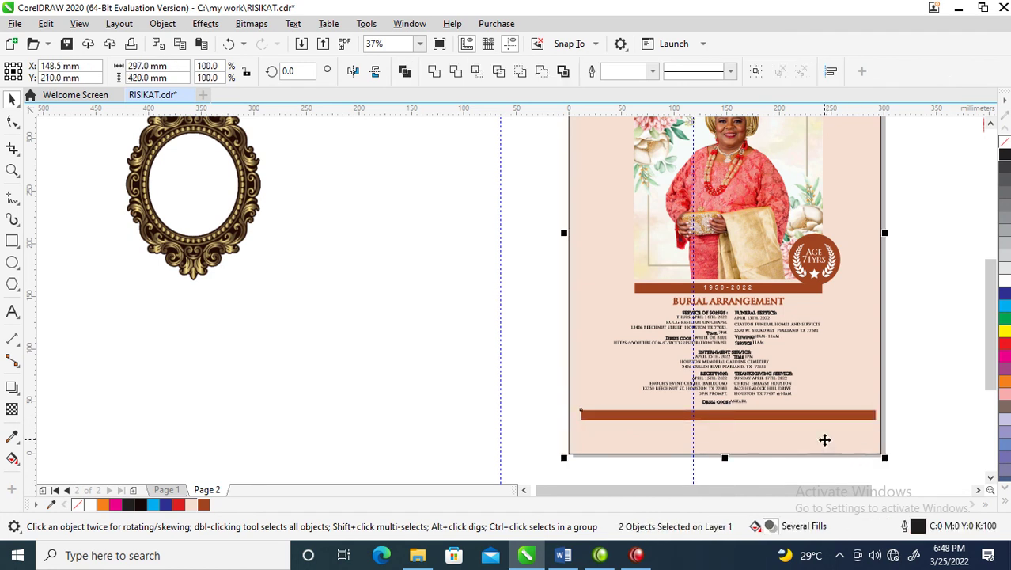
{"action": "left_click", "coordinate": [907, 419]}
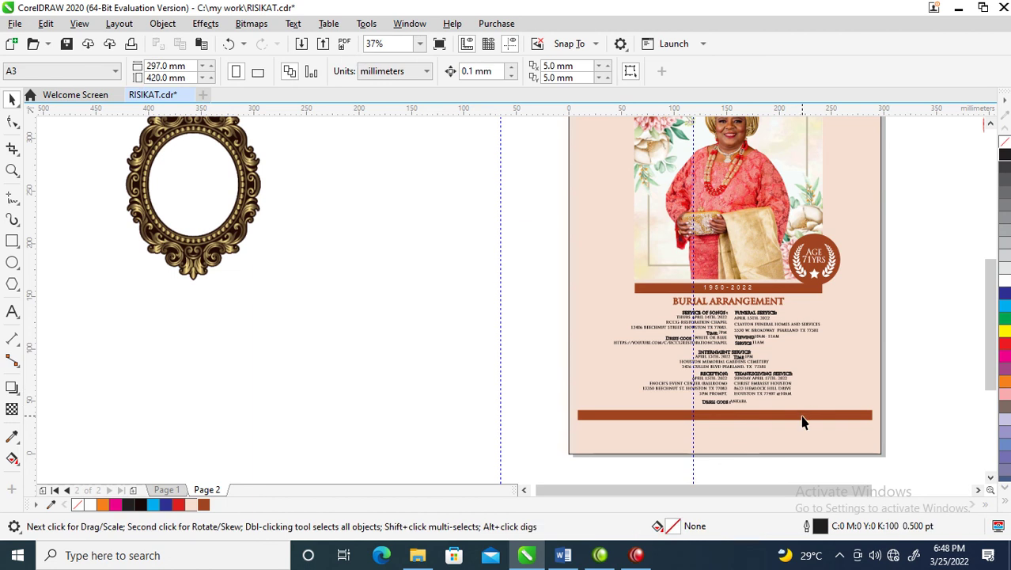
{"action": "left_click", "coordinate": [804, 415]}
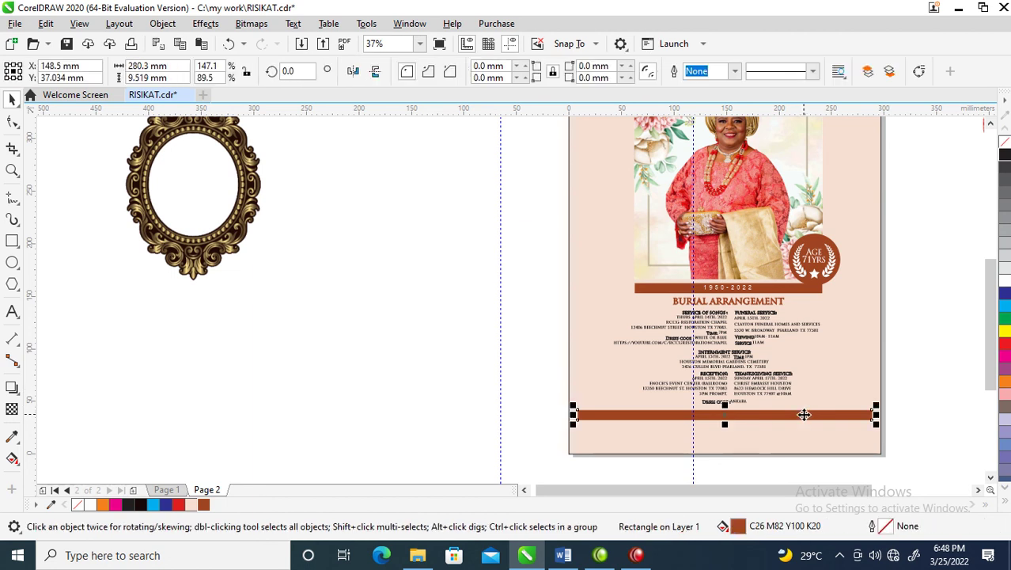
{"action": "key", "text": "ctrl+Page_Down"}
- Make the survivors text white, stretch it wider, and centre it on the brown bar
{"action": "left_click", "coordinate": [793, 420]}
{"action": "left_click", "coordinate": [1006, 281]}
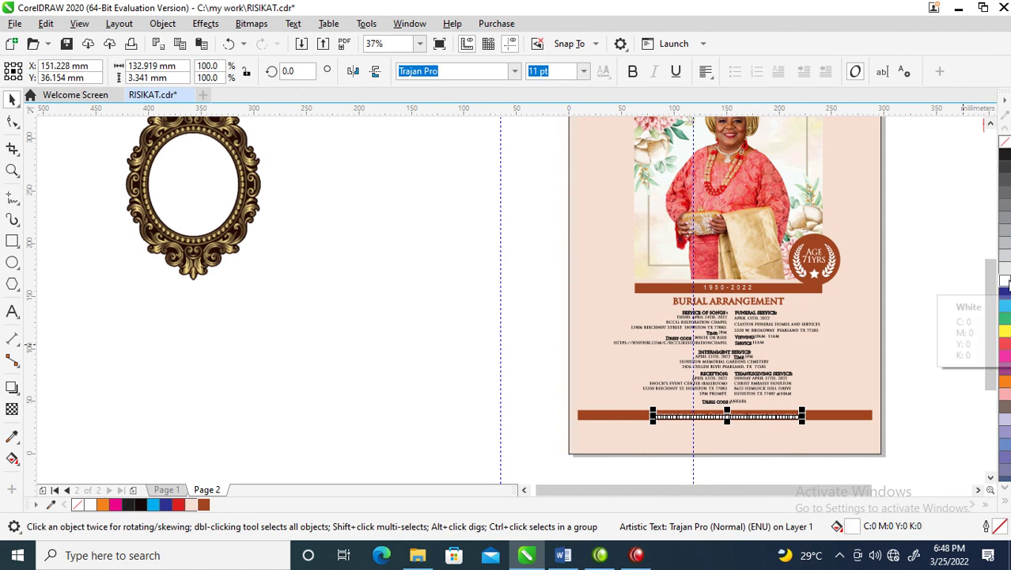
{"action": "key", "text": "z"}
{"action": "left_click", "coordinate": [752, 386]}
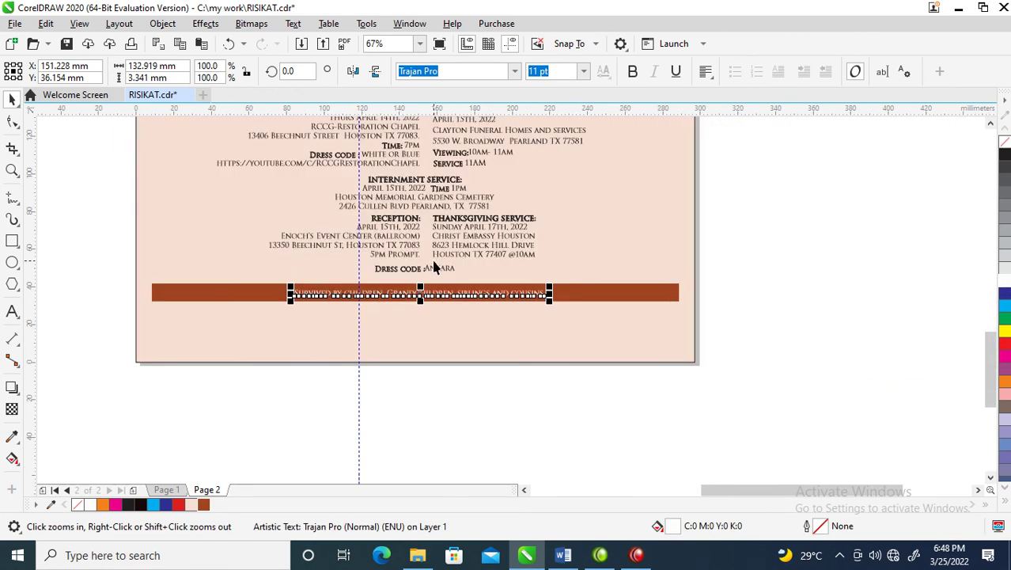
{"action": "left_click_drag", "start_coordinate": [554, 282], "coordinate": [596, 276]}
{"action": "left_click", "coordinate": [633, 296], "text": "shift"}
{"action": "key", "text": "e"}
{"action": "key", "text": "c"}
{"action": "scroll", "coordinate": [537, 325], "scroll_direction": "down", "scroll_amount": 3}
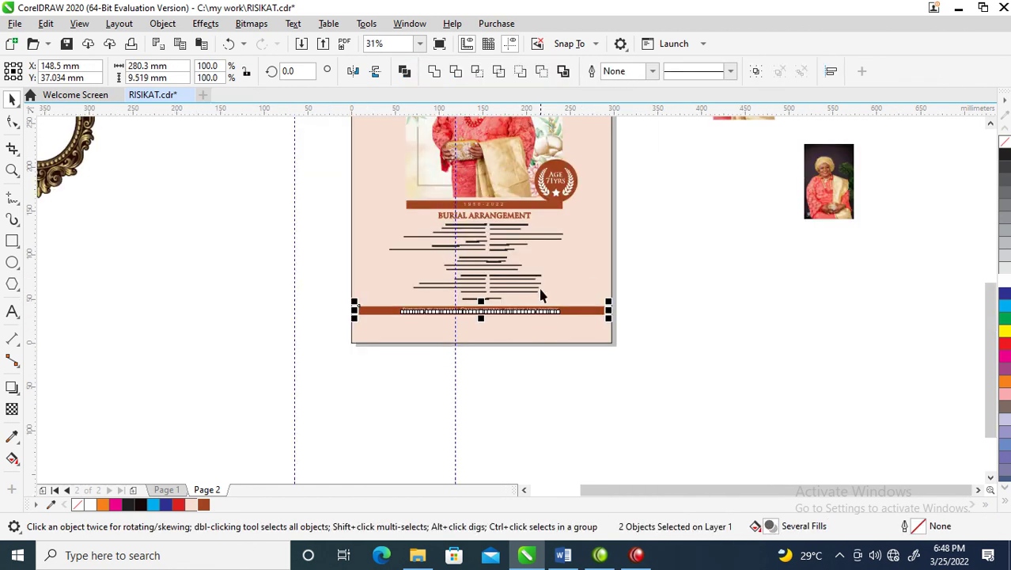
{"action": "key", "text": "z"}
{"action": "left_click_drag", "start_coordinate": [387, 211], "coordinate": [614, 319]}
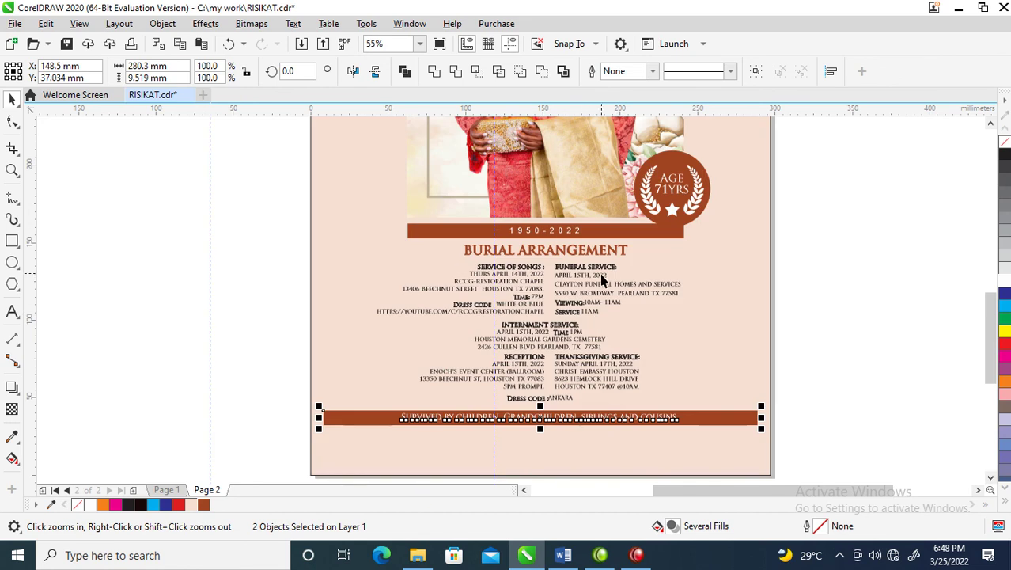
- Select the Funeral Service and Service of Songs columns together with the page background
{"action": "key", "text": "space"}
{"action": "left_click", "coordinate": [578, 277]}
{"action": "left_click", "coordinate": [578, 279]}
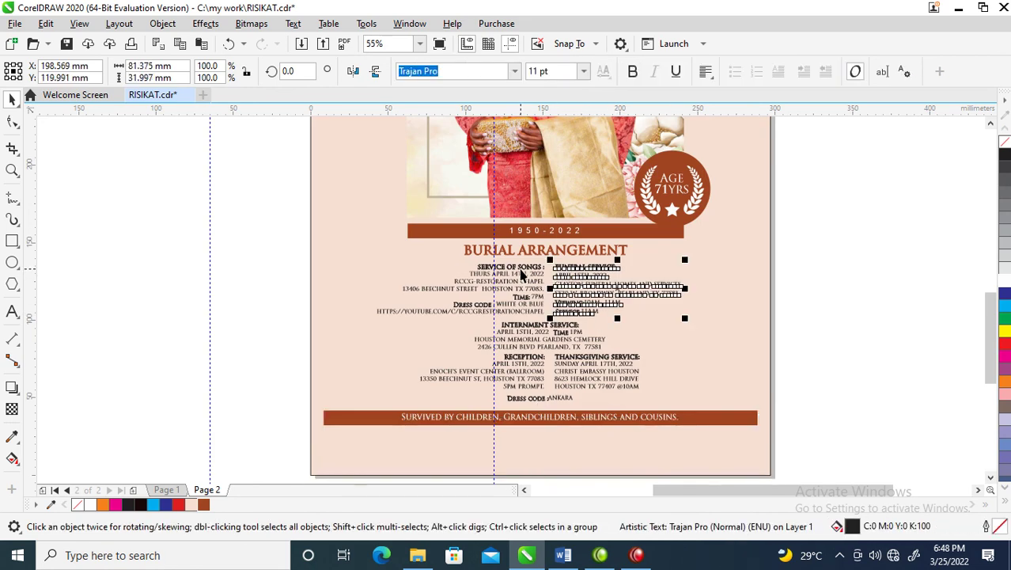
{"action": "left_click", "coordinate": [521, 273], "text": "shift"}
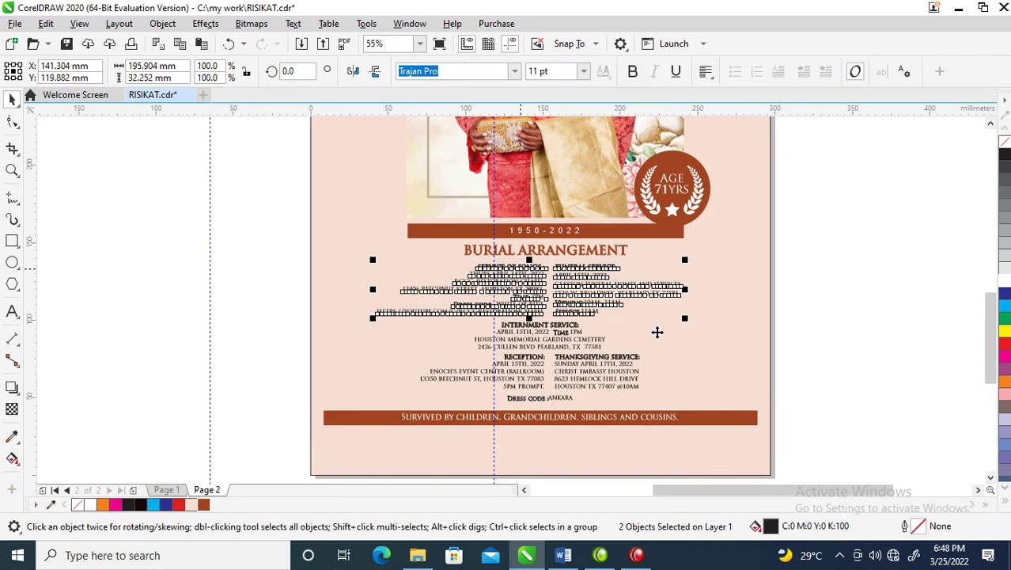
{"action": "left_click", "coordinate": [691, 345], "text": "shift"}
{"action": "key", "text": "ctrl+t"}
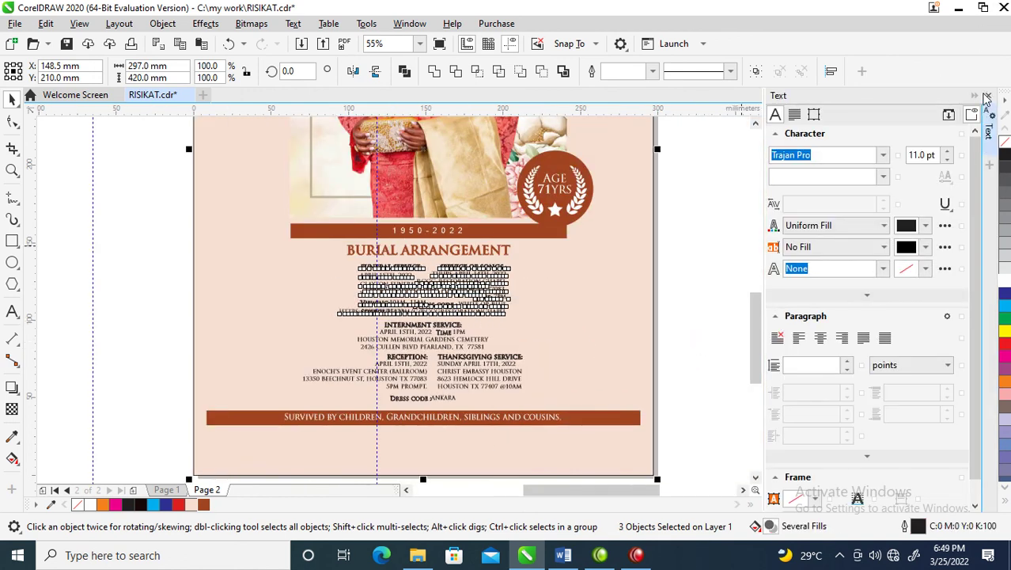
{"action": "left_click", "coordinate": [987, 95]}
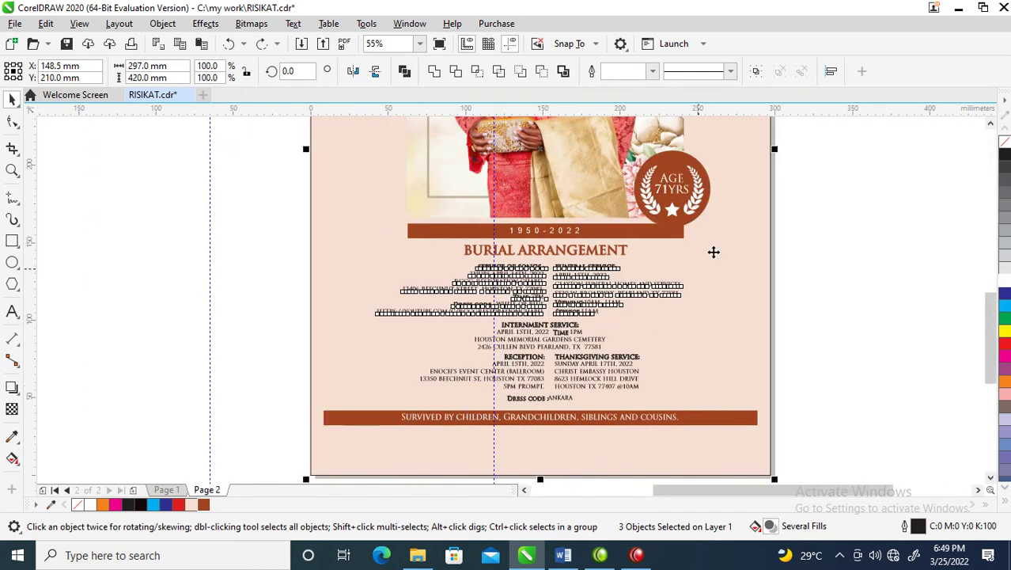
{"action": "left_click", "coordinate": [852, 252]}
- Centre the grouped top detail columns on the page and nudge them slightly left
{"action": "left_click", "coordinate": [553, 271]}
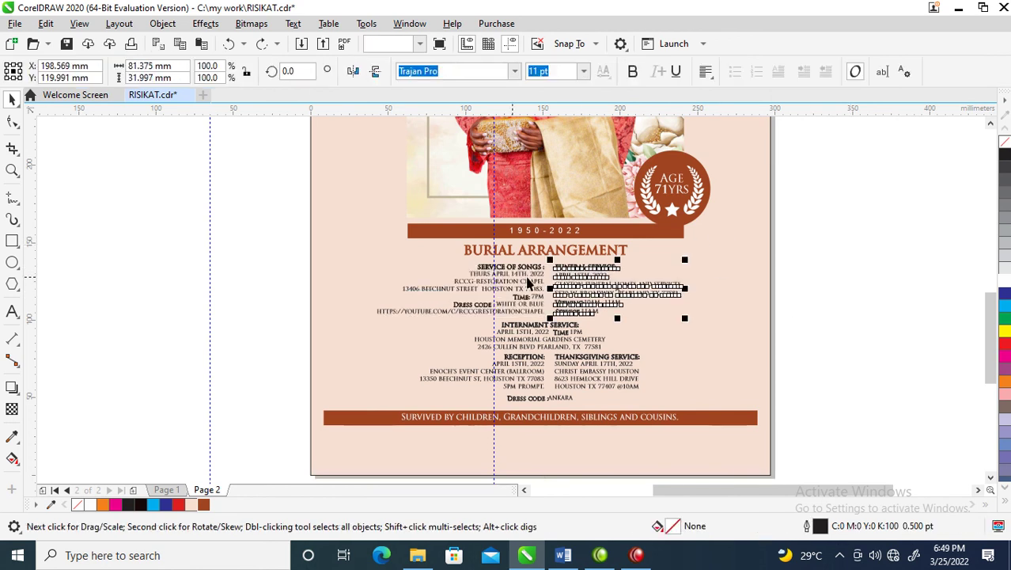
{"action": "left_click", "coordinate": [511, 269], "text": "shift"}
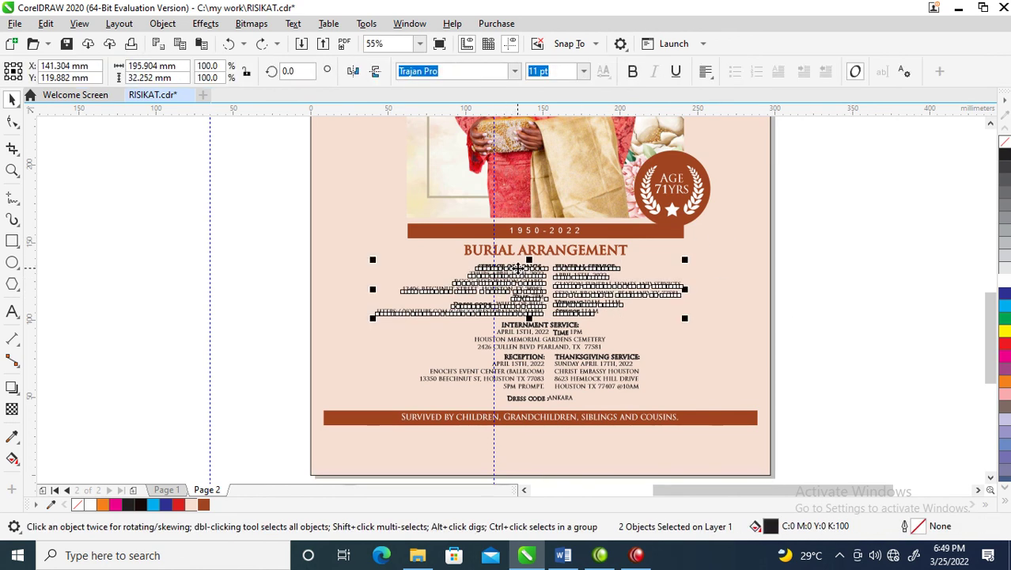
{"action": "left_click", "coordinate": [709, 334]}
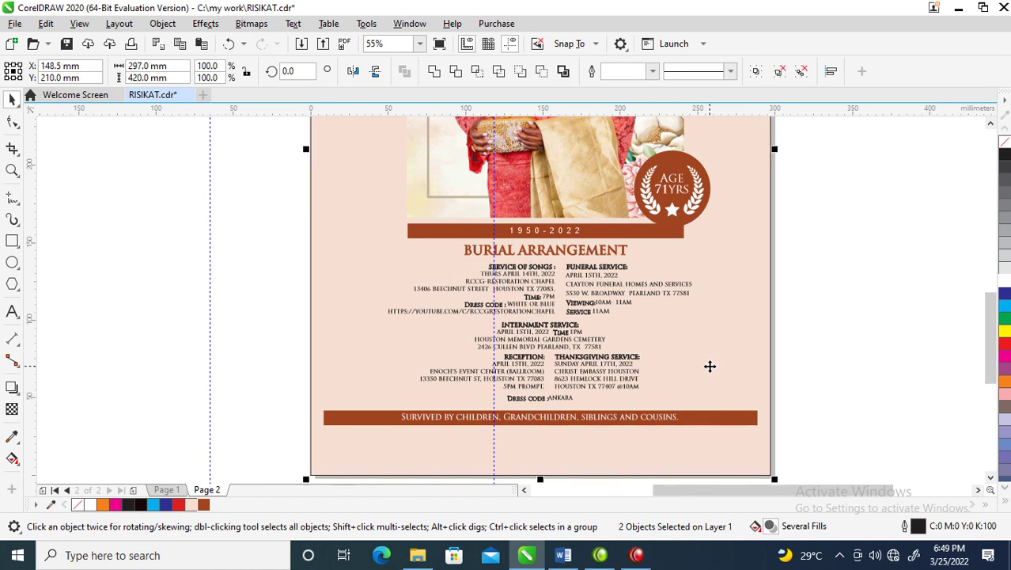
{"action": "left_click", "coordinate": [794, 315]}
{"action": "left_click", "coordinate": [578, 268]}
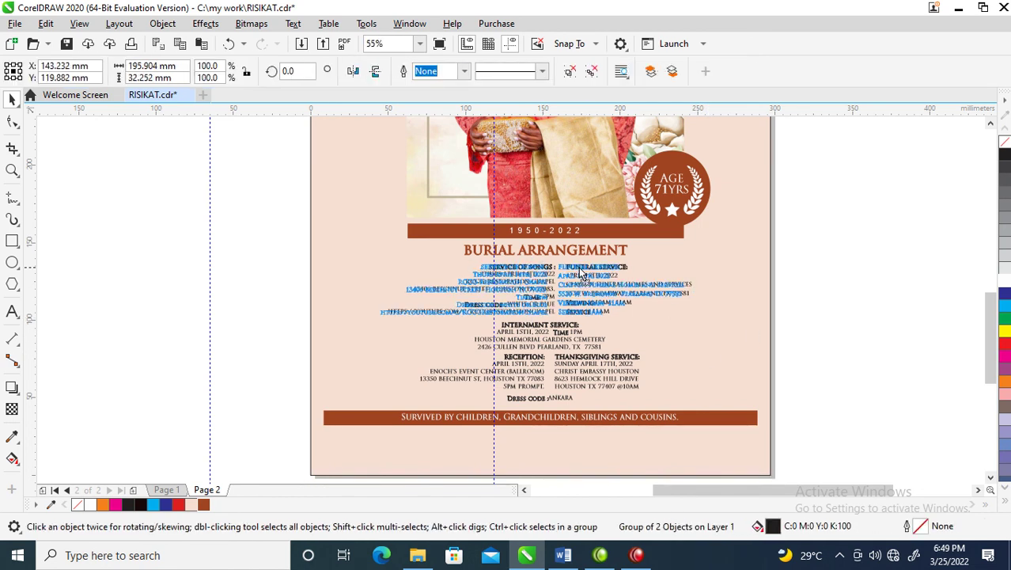
{"action": "left_click_drag", "start_coordinate": [581, 273], "coordinate": [578, 273]}
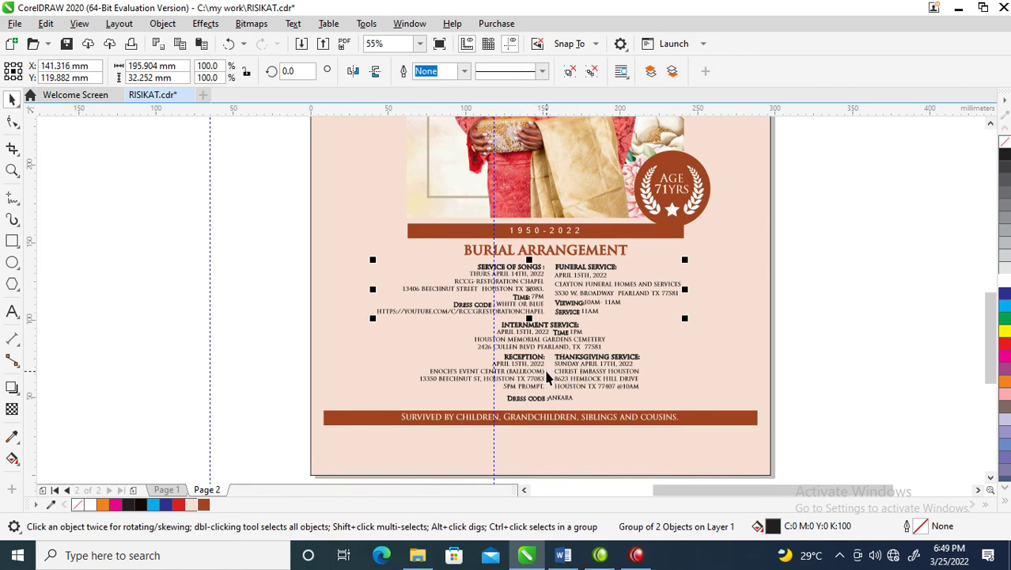
{"action": "left_click", "coordinate": [546, 376]}
{"action": "left_click", "coordinate": [575, 293]}
{"action": "left_click", "coordinate": [808, 332]}
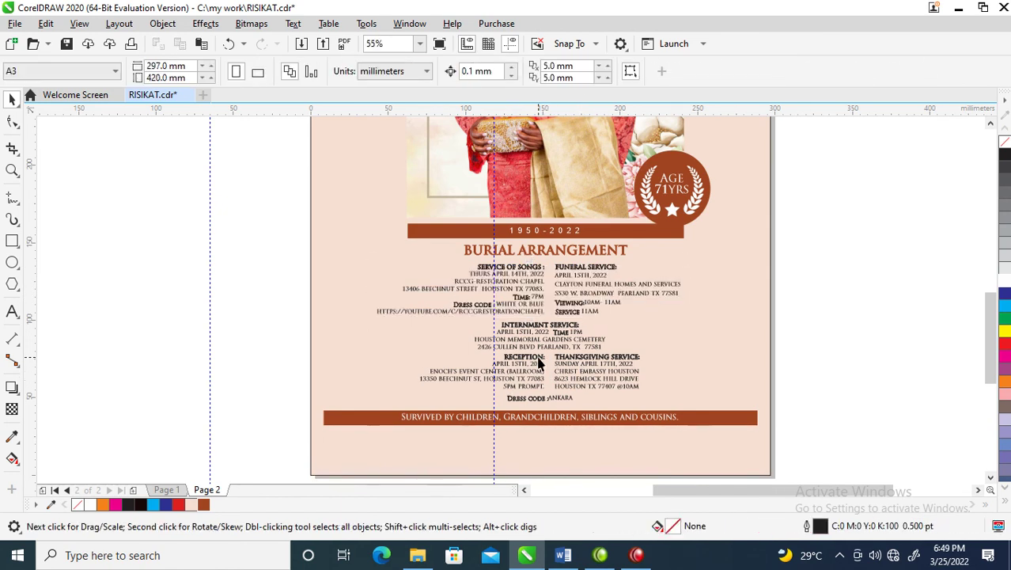
- Align Reception and Thanksgiving with the columns above and centre the dress code line
{"action": "left_click", "coordinate": [540, 363]}
{"action": "left_click", "coordinate": [539, 286], "text": "shift"}
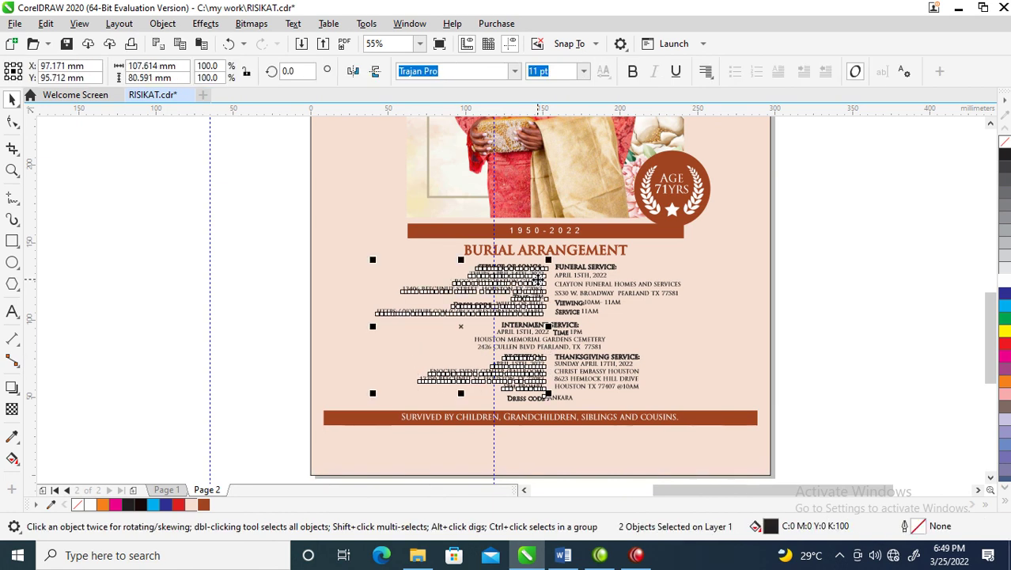
{"action": "left_click", "coordinate": [576, 362]}
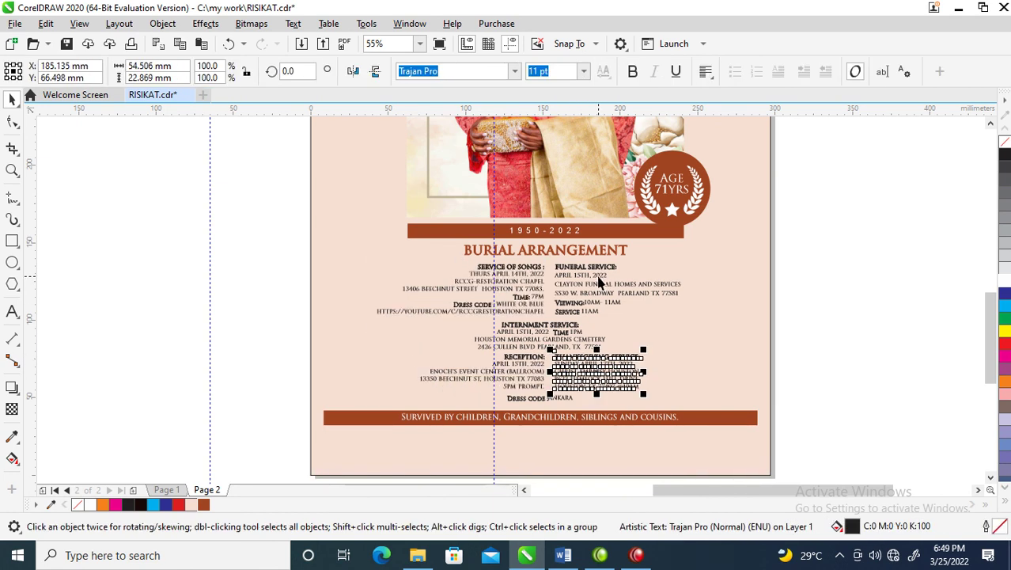
{"action": "left_click", "coordinate": [599, 277], "text": "shift"}
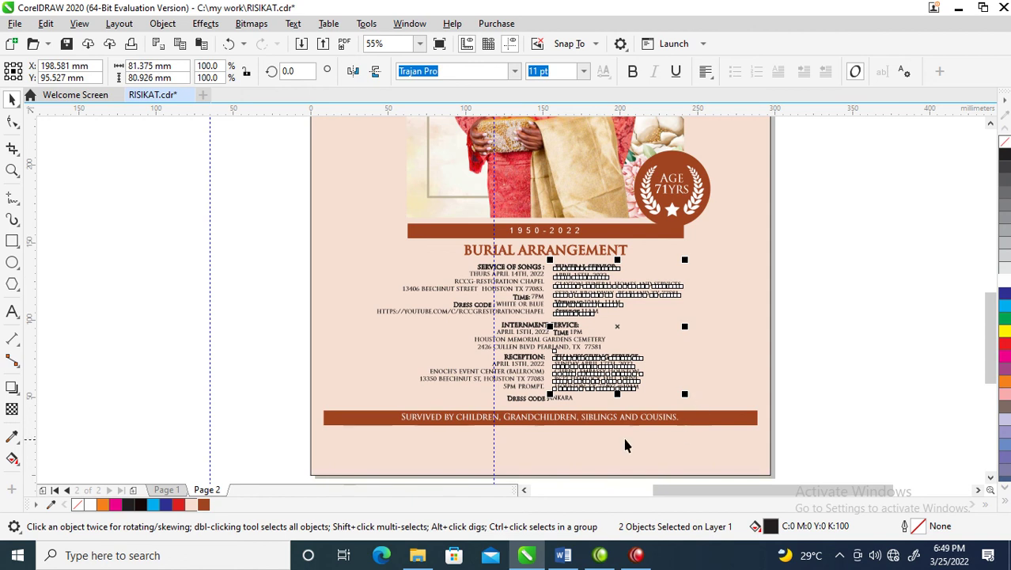
{"action": "left_click", "coordinate": [540, 398]}
{"action": "left_click", "coordinate": [681, 352], "text": "shift"}
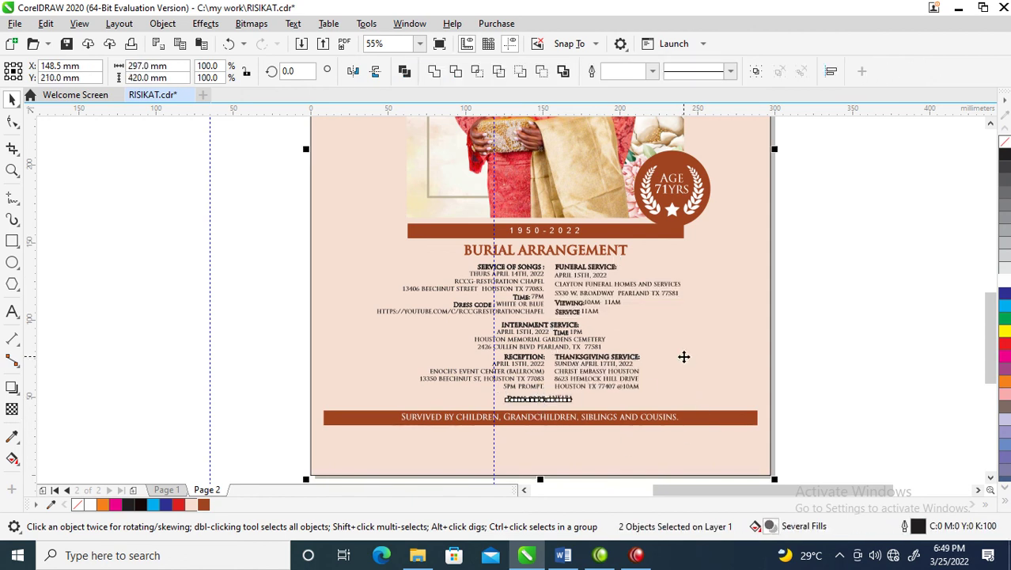
{"action": "left_click", "coordinate": [841, 399]}
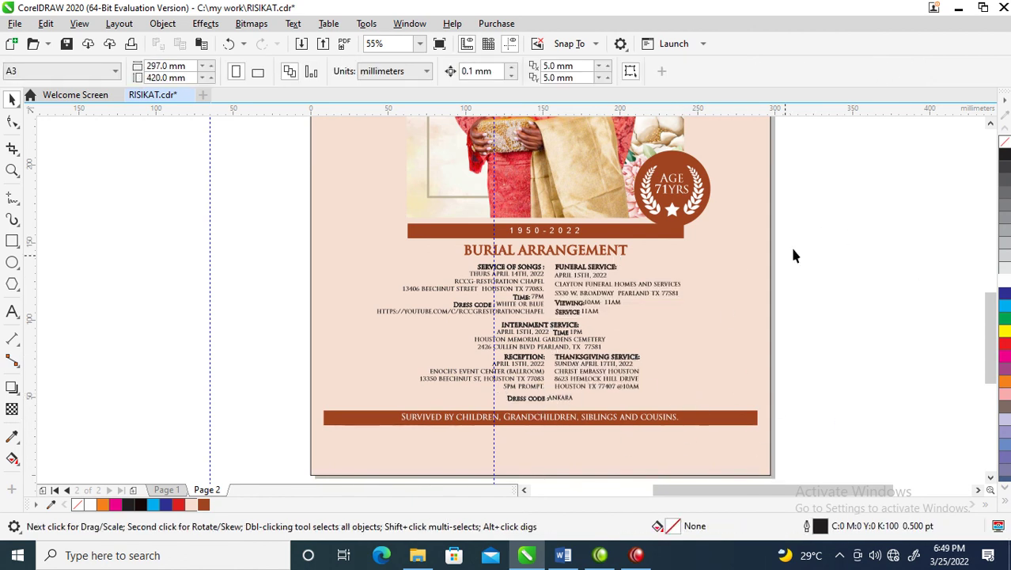
- Move all the funeral details and the survivors bar lower on the page
{"action": "left_click_drag", "start_coordinate": [871, 241], "coordinate": [298, 439]}
{"action": "left_click_drag", "start_coordinate": [257, 471], "coordinate": [257, 471]}
{"action": "left_click_drag", "start_coordinate": [618, 299], "coordinate": [619, 320]}
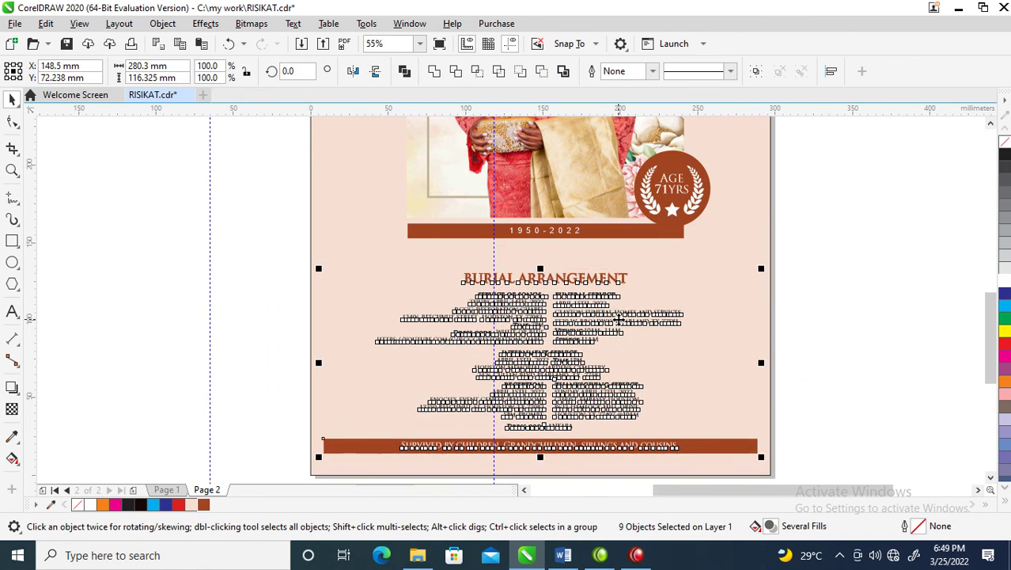
{"action": "key", "text": "z"}
{"action": "scroll", "coordinate": [605, 274], "scroll_direction": "down", "scroll_amount": 3}
{"action": "left_click_drag", "start_coordinate": [500, 147], "coordinate": [710, 331]}
- Enlarge the six portrait objects to about 109.5%, group them, and centre the group on the page
{"action": "left_click_drag", "start_coordinate": [638, 242], "coordinate": [420, 328]}
{"action": "mouse_move", "coordinate": [384, 381]}
{"action": "left_mouse_down"}
{"action": "mouse_move", "coordinate": [386, 411]}
{"action": "mouse_move", "coordinate": [383, 400]}
{"action": "left_mouse_up"}
{"action": "left_click_drag", "start_coordinate": [575, 391], "coordinate": [595, 403]}
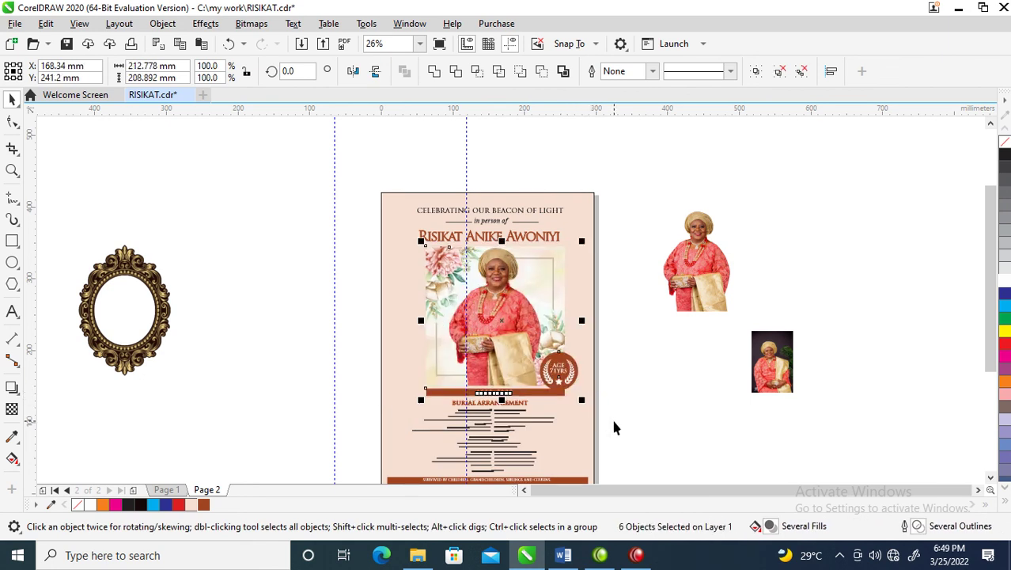
{"action": "key", "text": "ctrl+g"}
{"action": "left_click", "coordinate": [584, 280], "text": "shift"}
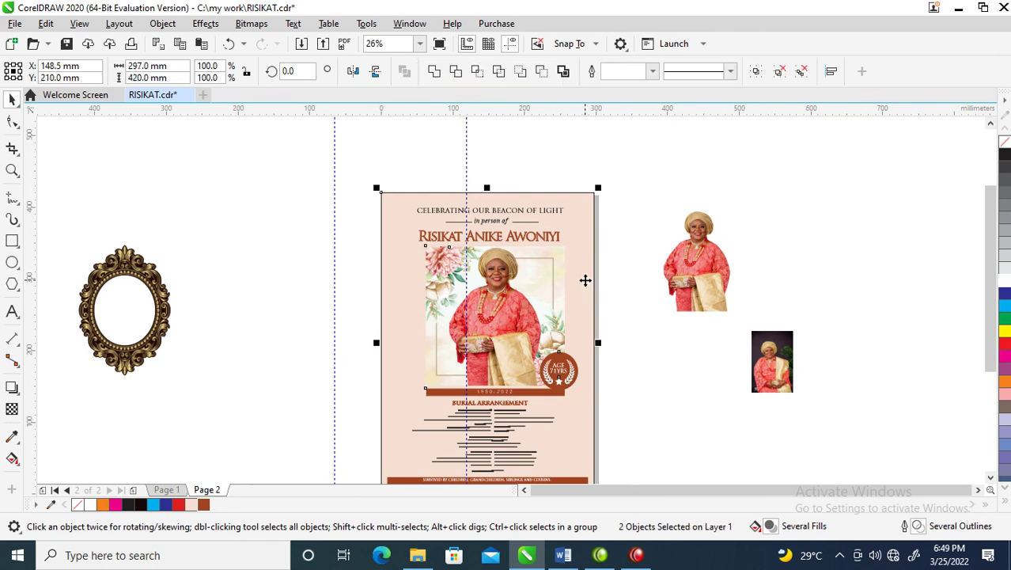
{"action": "key", "text": "c"}
{"action": "left_click", "coordinate": [651, 347]}
{"action": "left_click", "coordinate": [524, 285]}
{"action": "left_click_drag", "start_coordinate": [532, 296], "coordinate": [540, 296]}
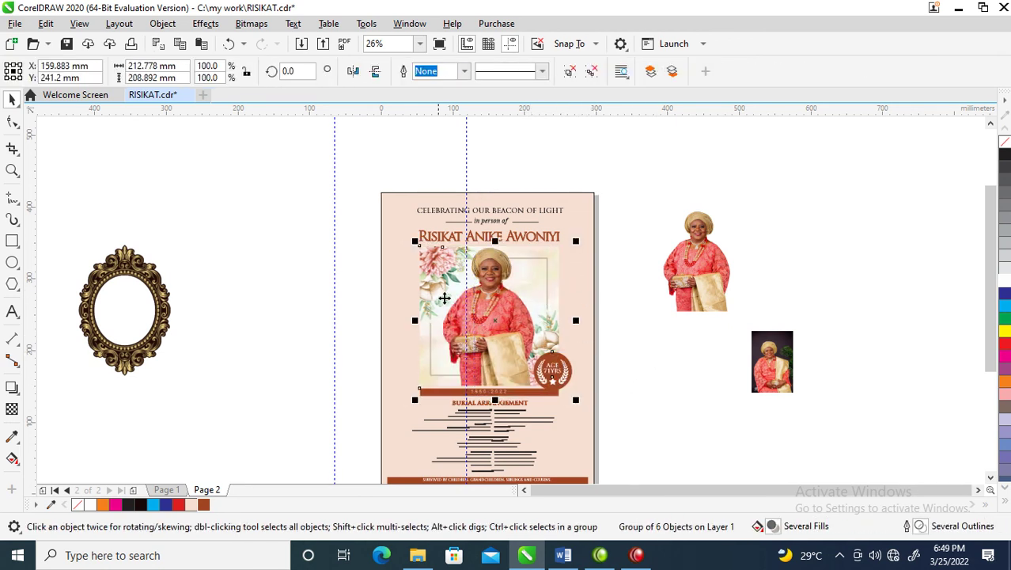
{"action": "key", "text": "z"}
{"action": "left_click_drag", "start_coordinate": [365, 192], "coordinate": [598, 454]}
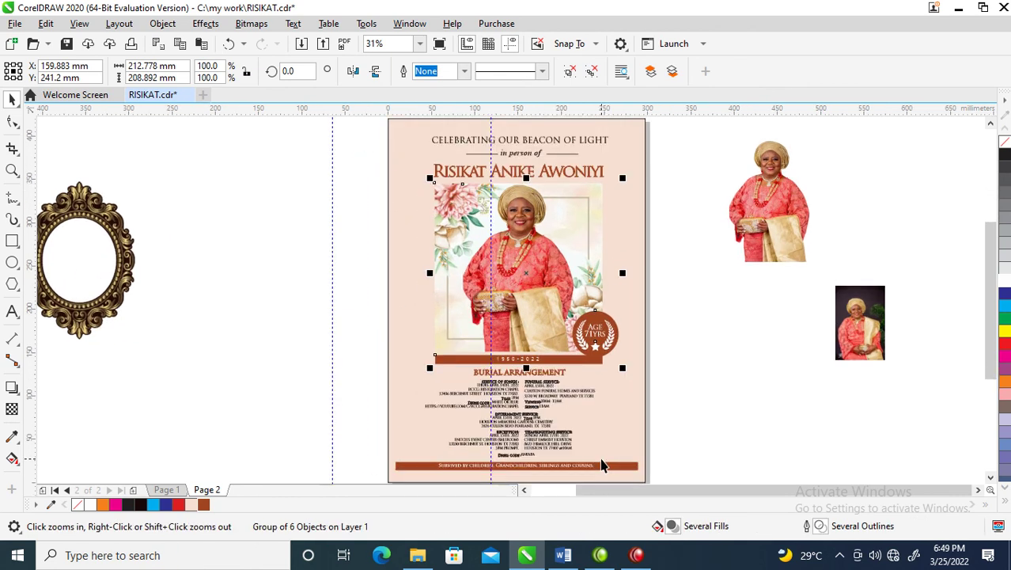
{"action": "left_click", "coordinate": [721, 336]}
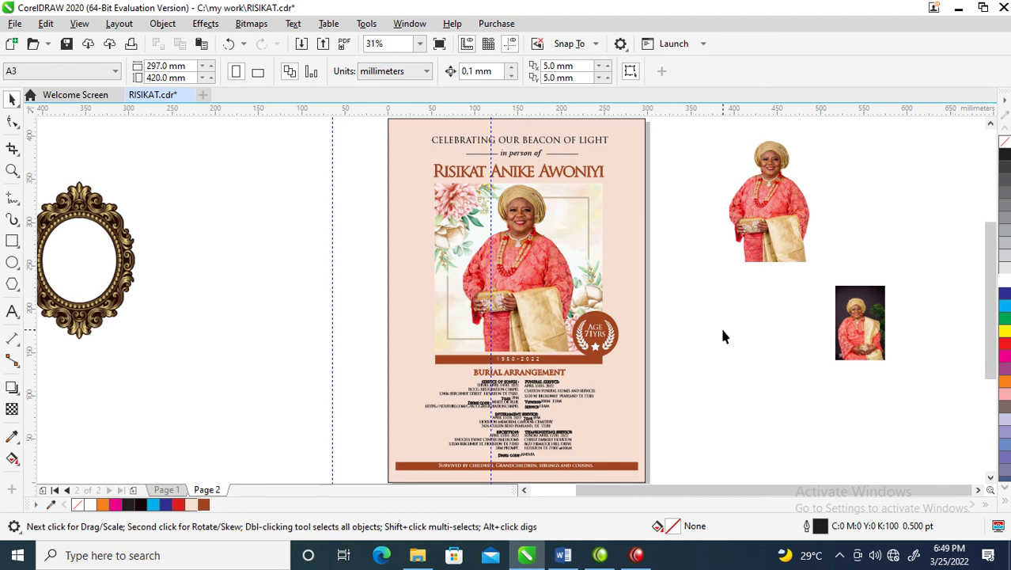